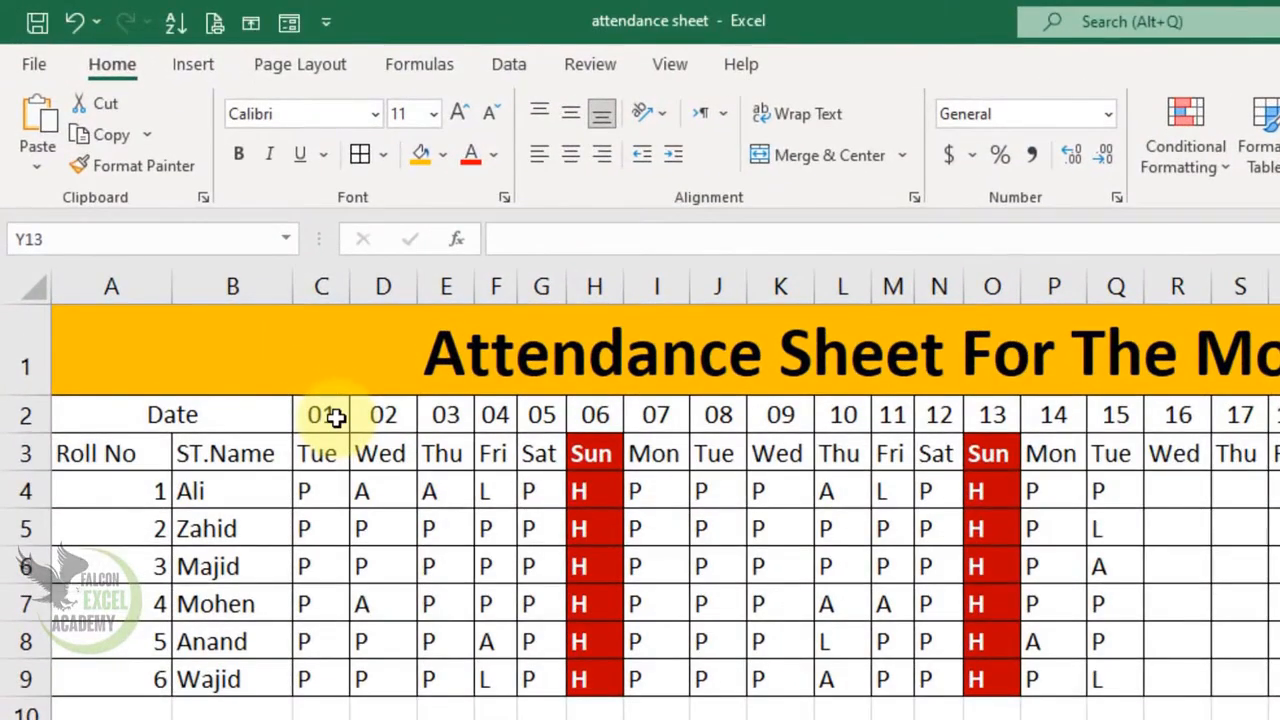
Examine the finished attendance sheet's date cells, weekday row and the attendance code lists in row 4.
left_click(333, 415)
left_click(380, 420)
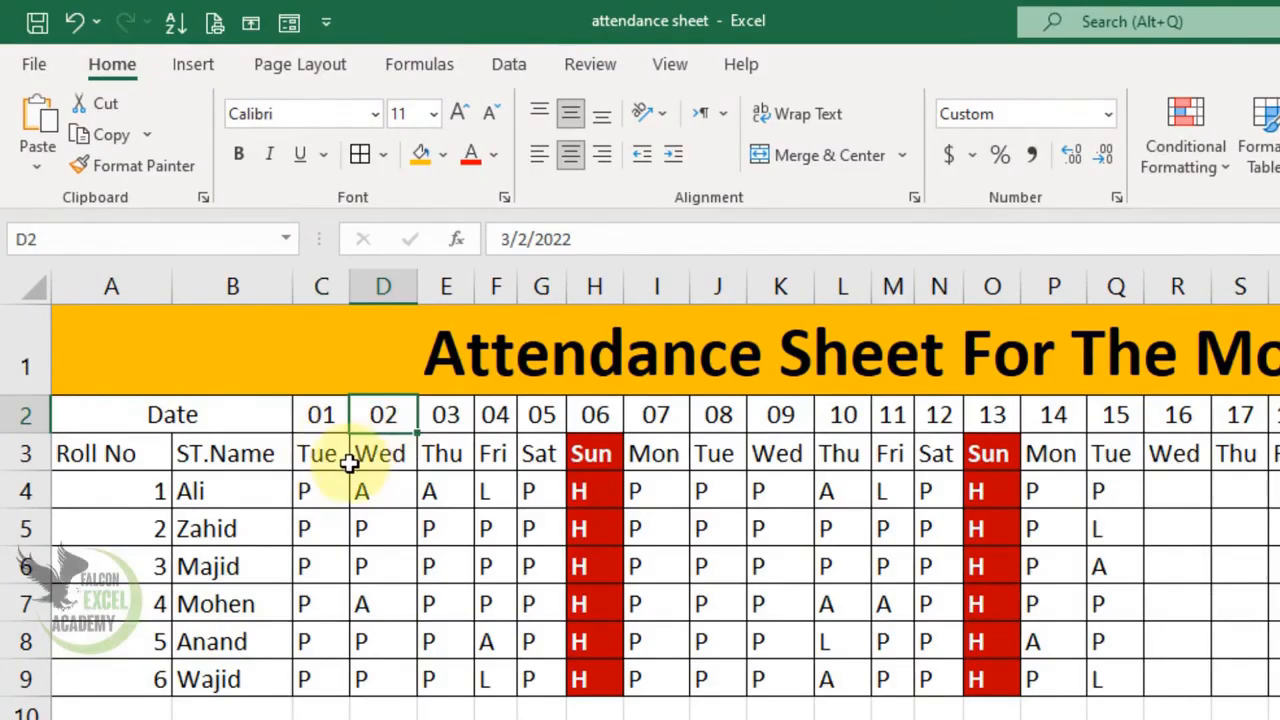
left_click_drag(400, 457, 455, 466)
left_click(455, 500)
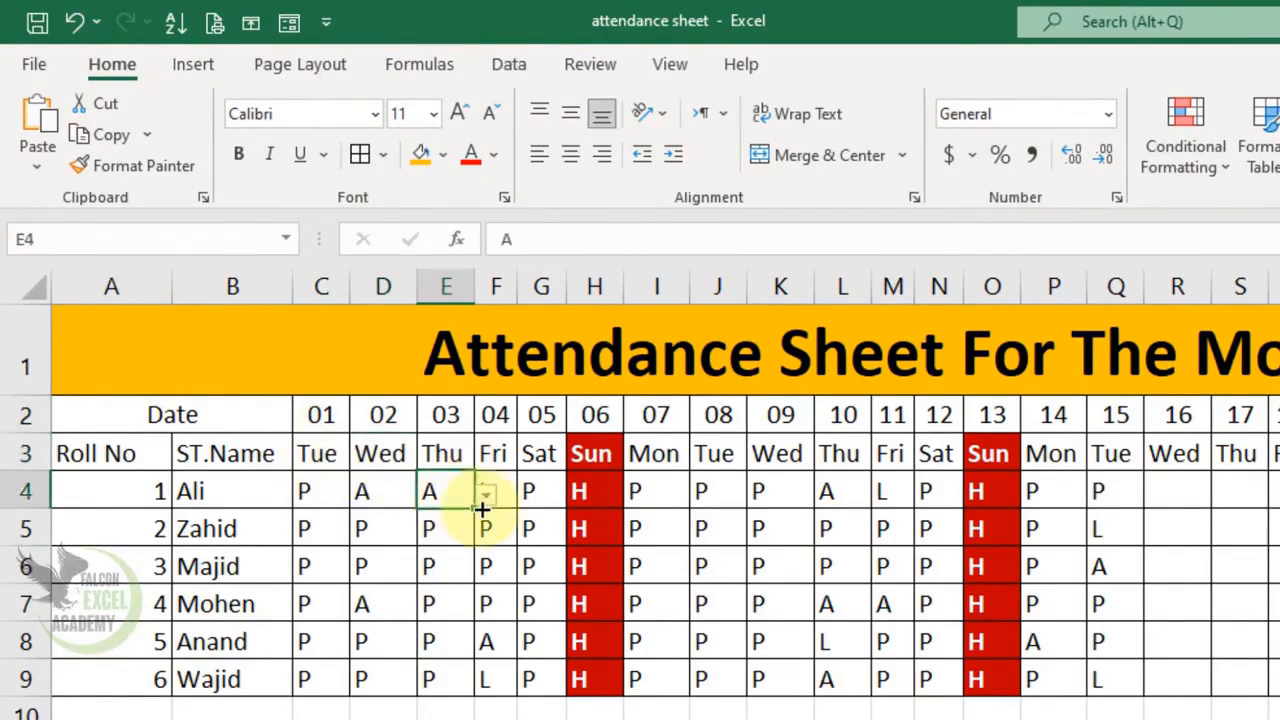
left_click(484, 499)
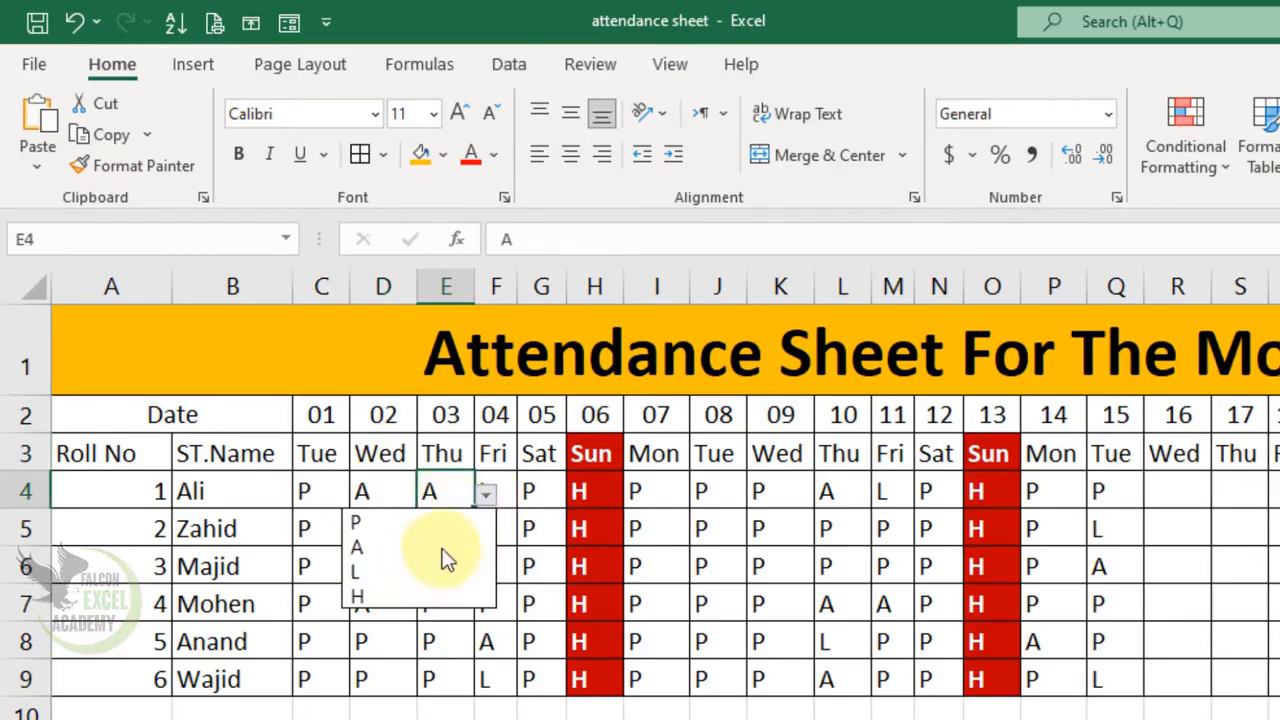
left_click(395, 491)
left_click(428, 494)
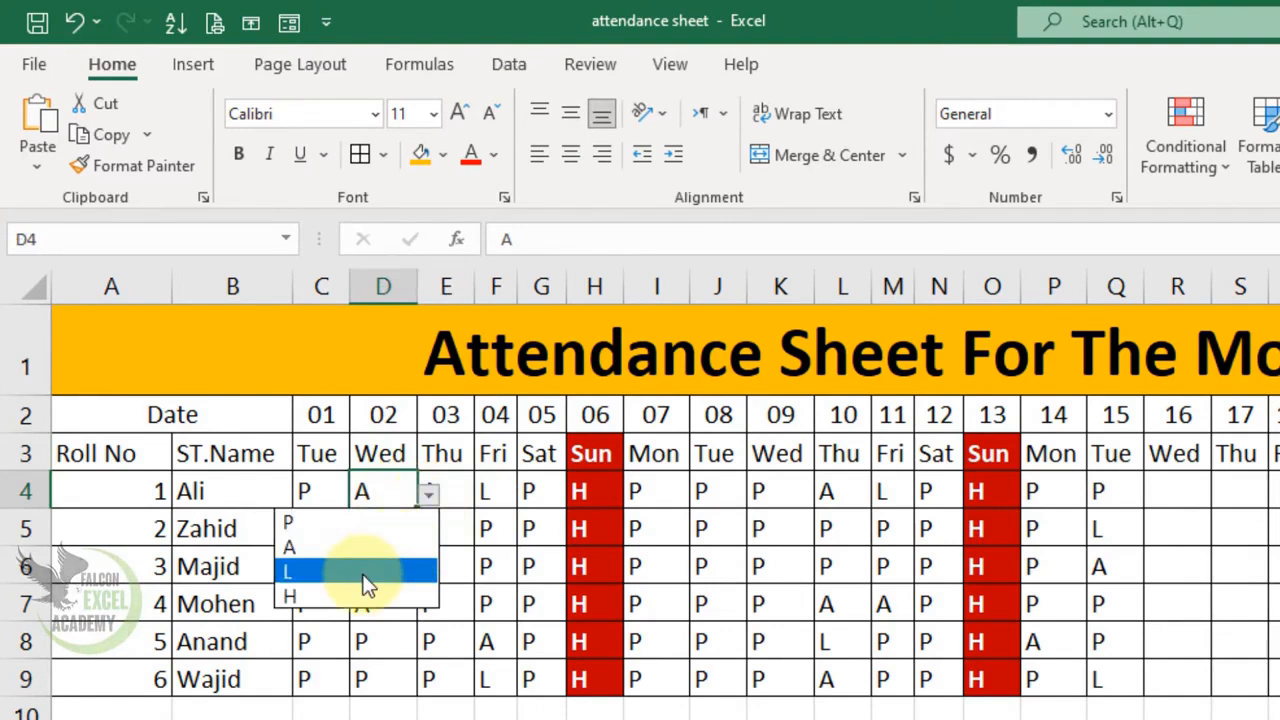
left_click(424, 501)
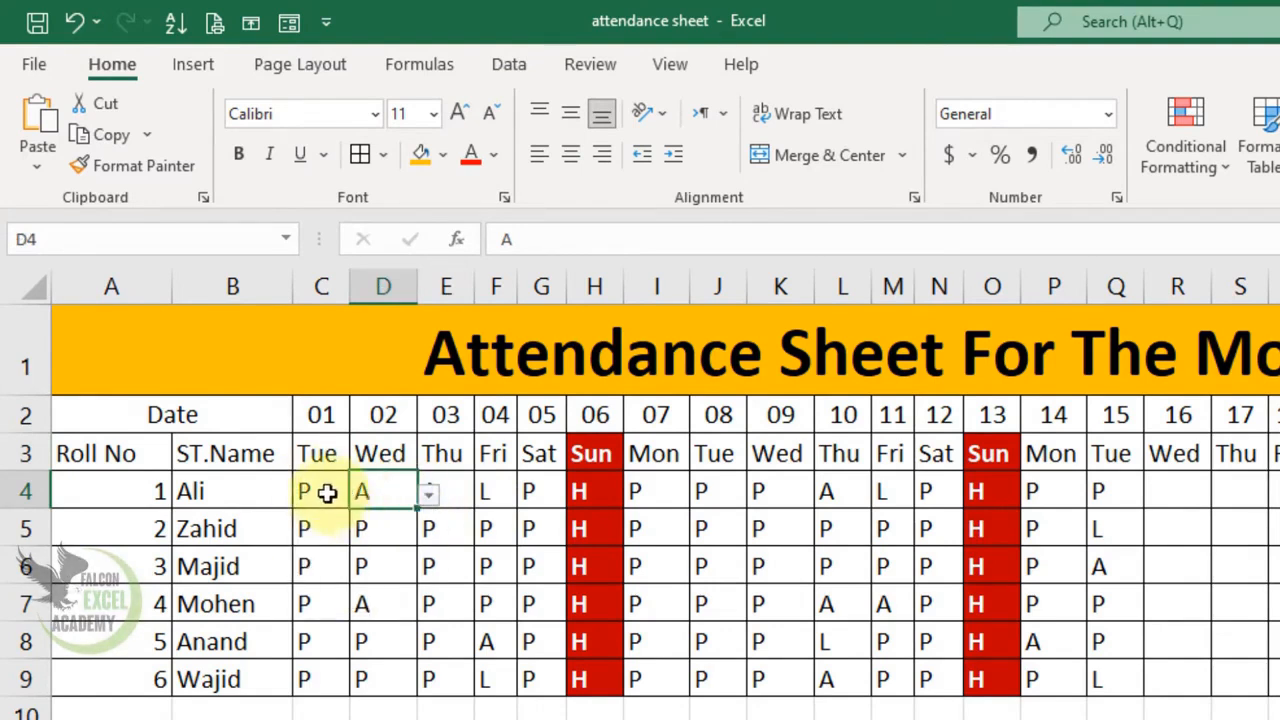
left_click(326, 491)
left_click(365, 497)
left_click(333, 542)
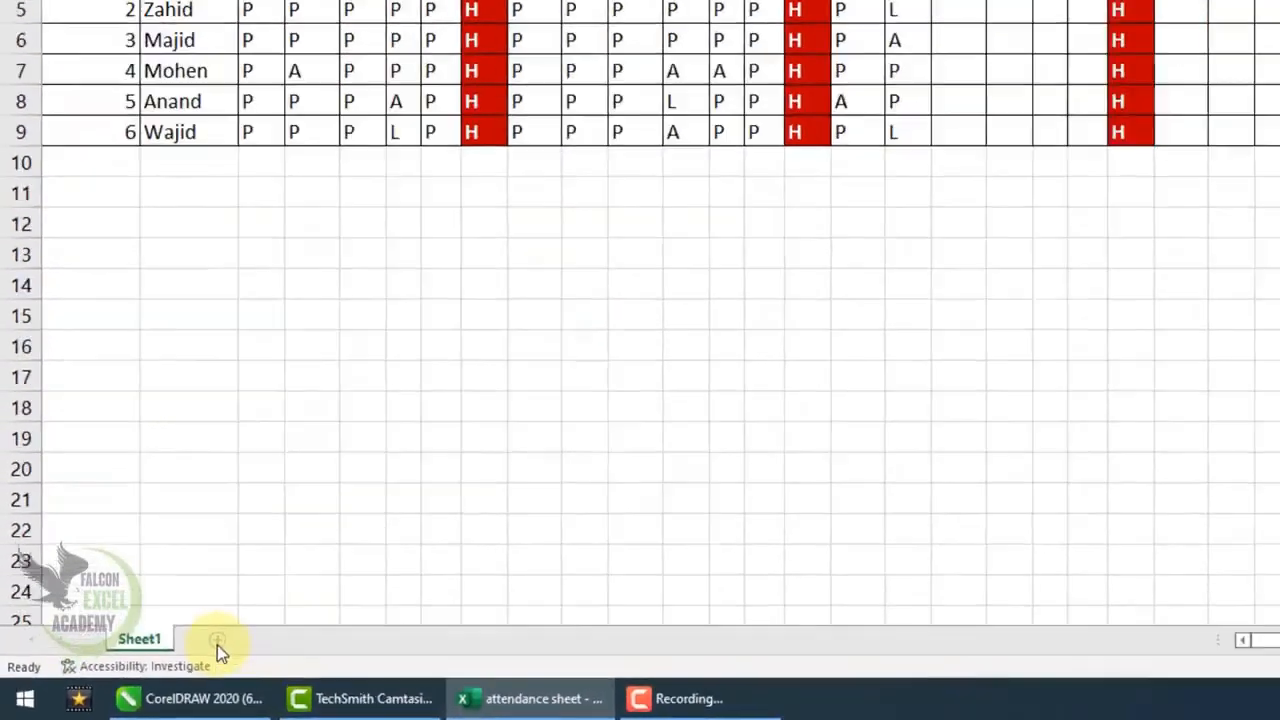
Add a new worksheet and set its paper size to Legal.
left_click(297, 612)
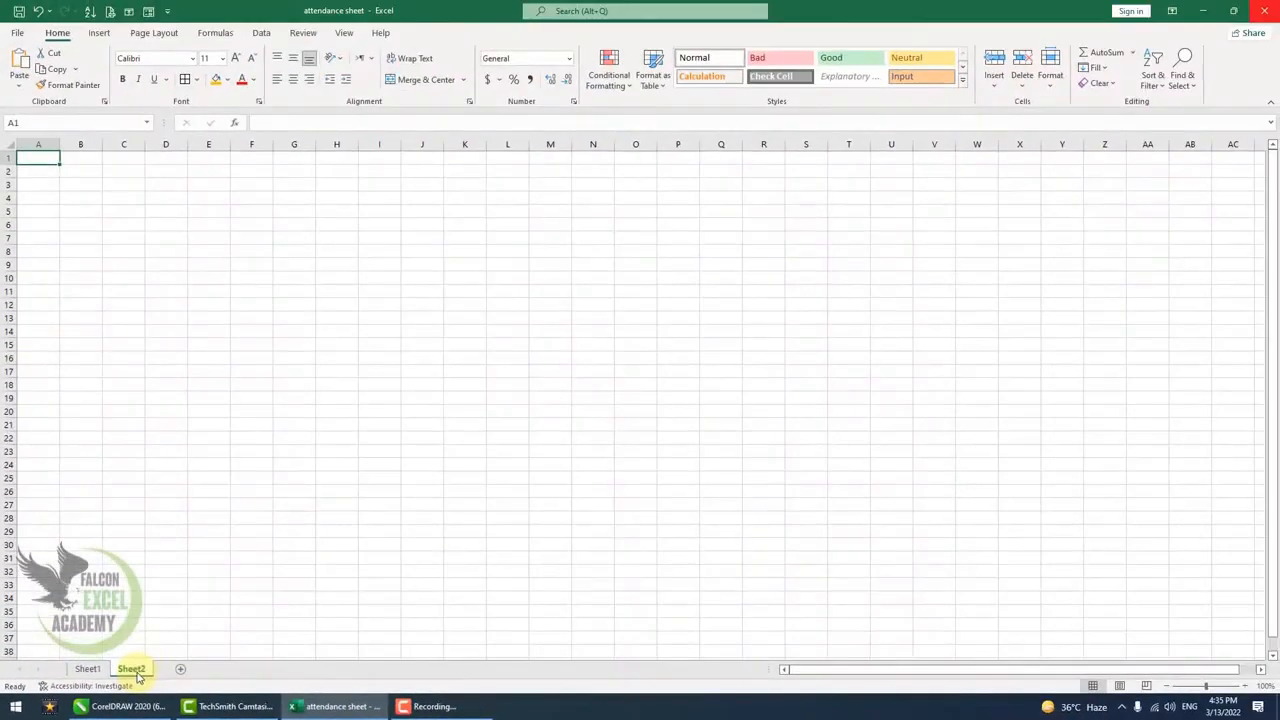
left_click(154, 33)
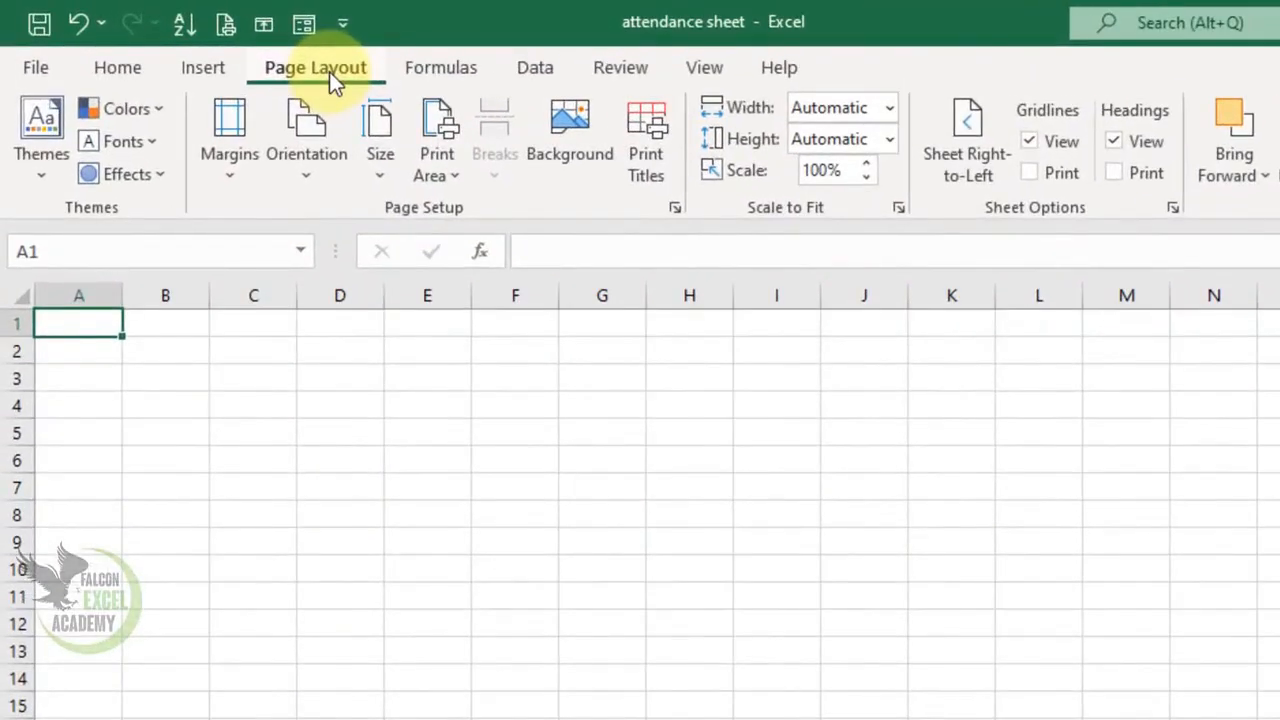
left_click(385, 178)
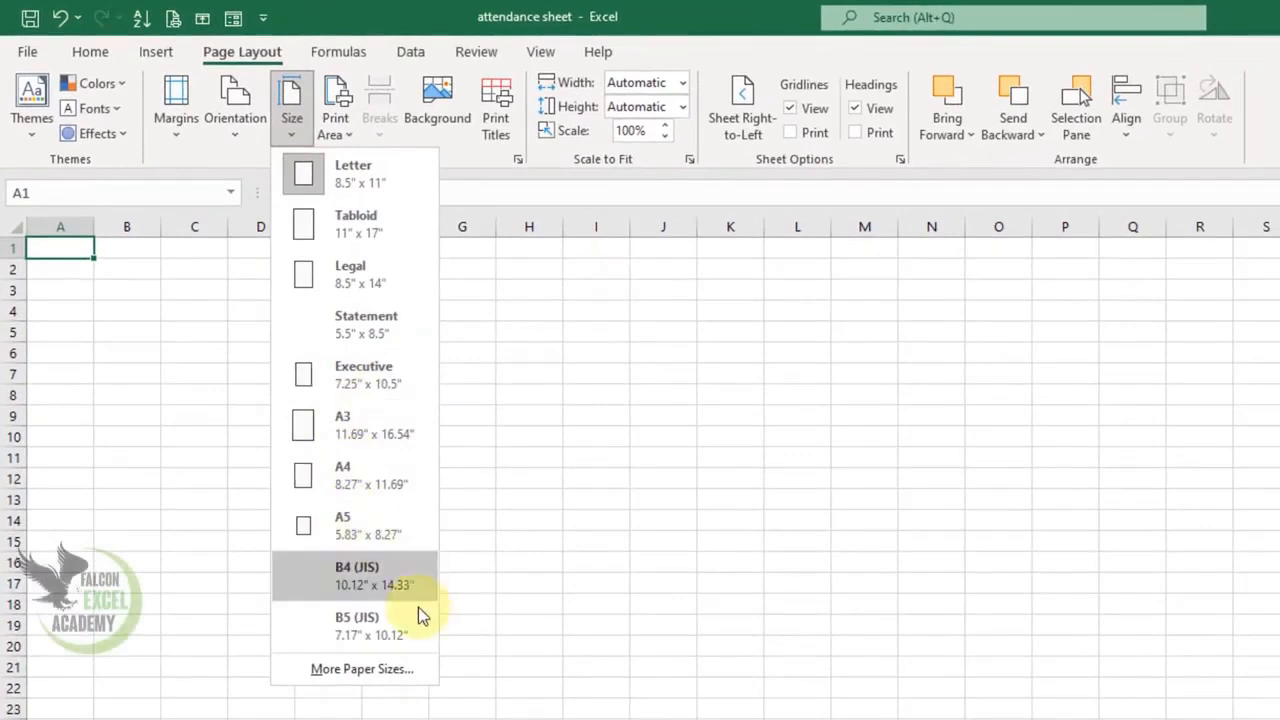
left_click(349, 286)
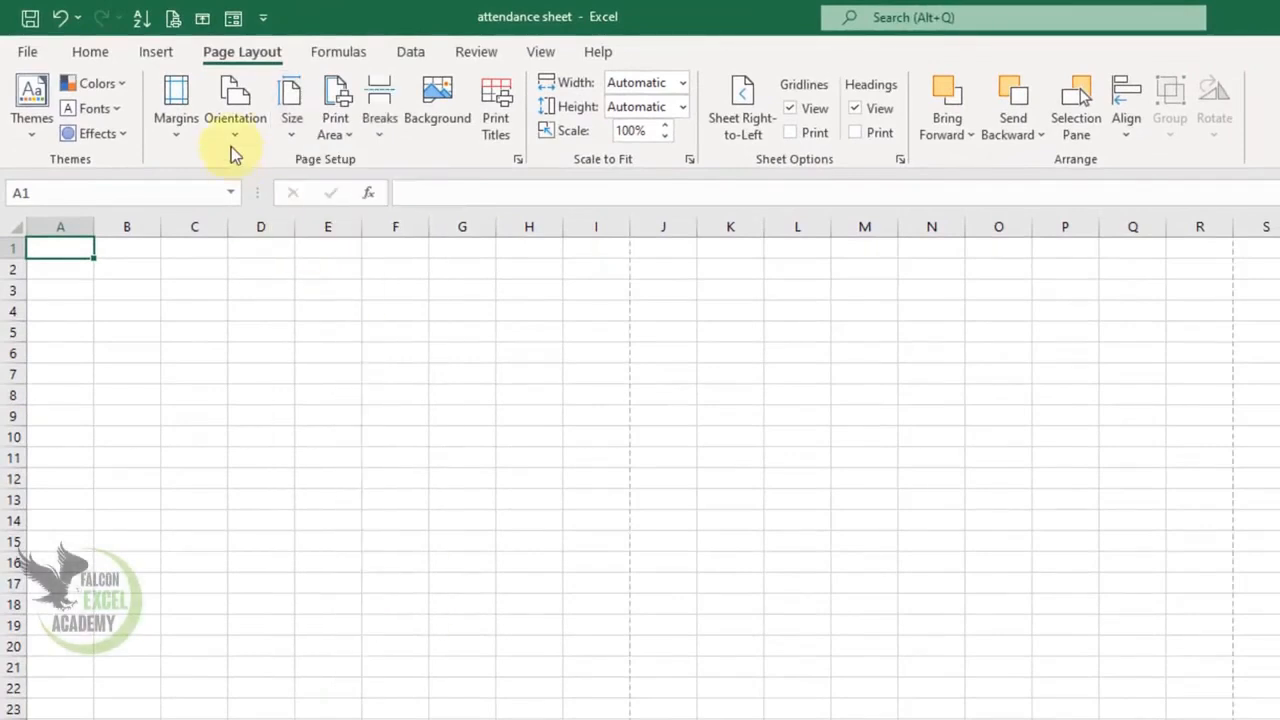
Set the new sheet's page orientation to landscape and apply a preset margin.
left_click(235, 115)
left_click(273, 225)
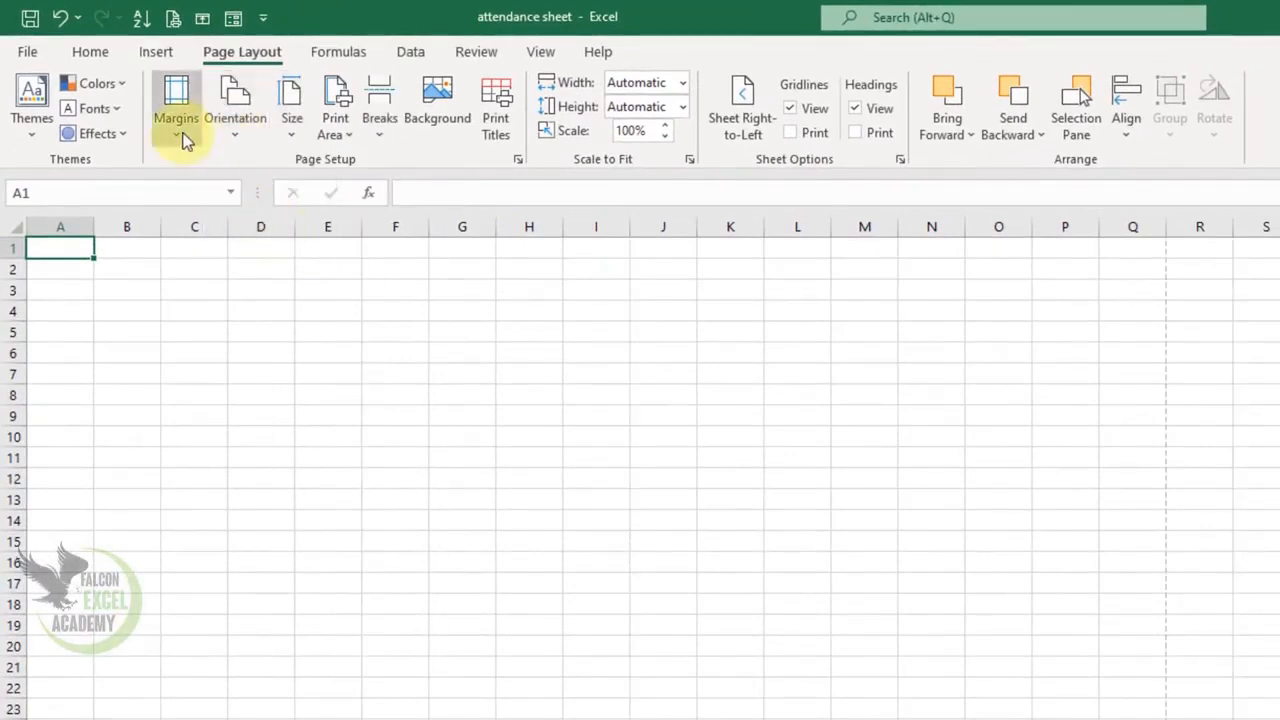
left_click(178, 125)
left_click(262, 272)
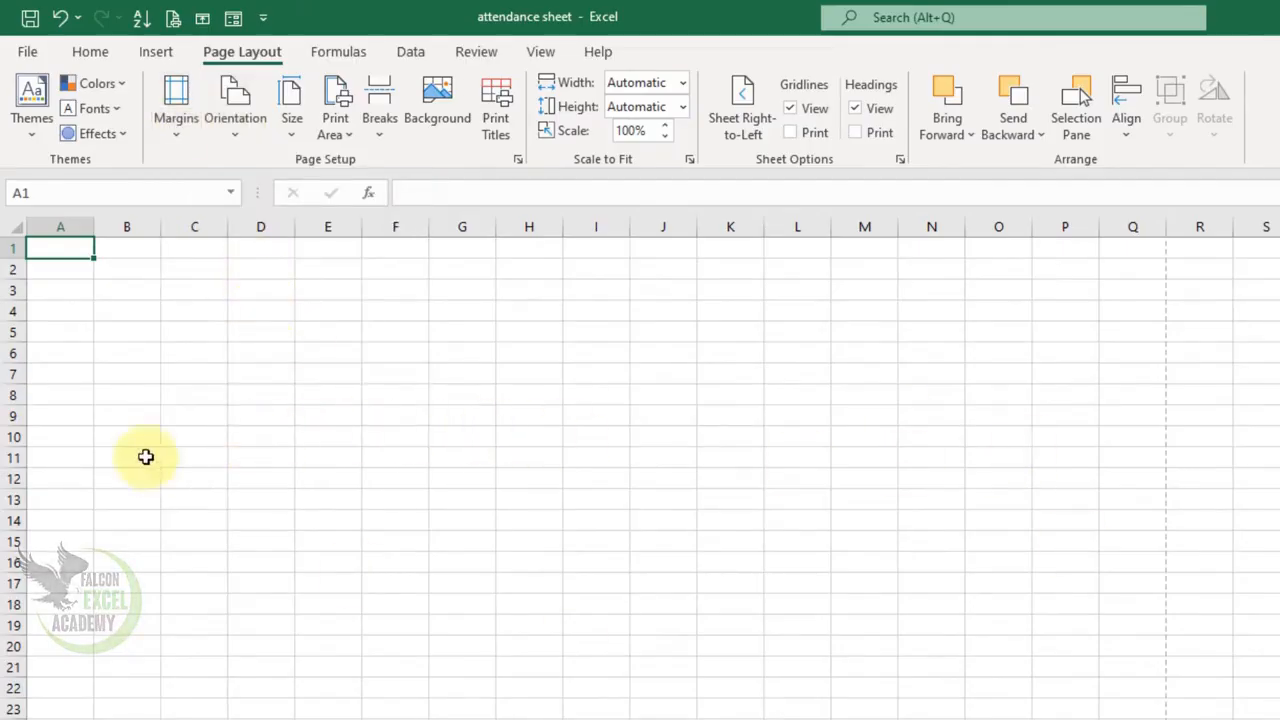
Enter the title "Attednance Sheet For The Month Of March 2022" in cell A1.
scroll(281, 516, "up", 15, "ctrl")
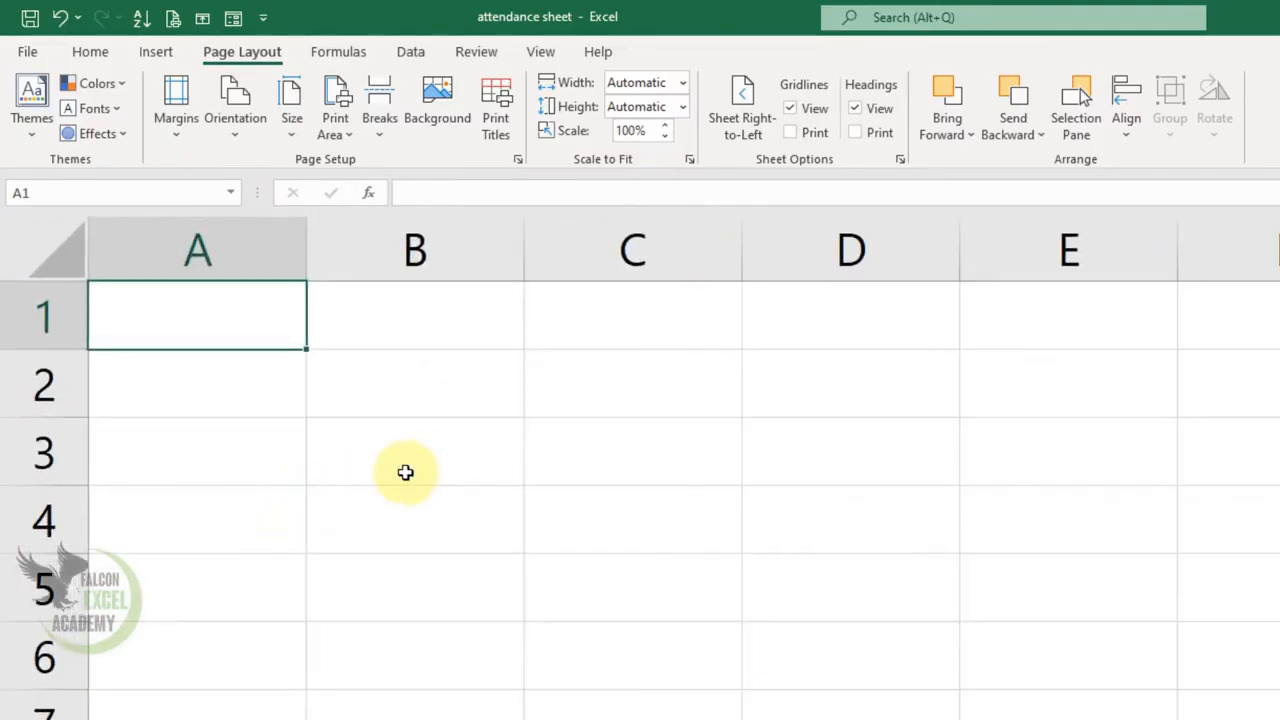
type("A")
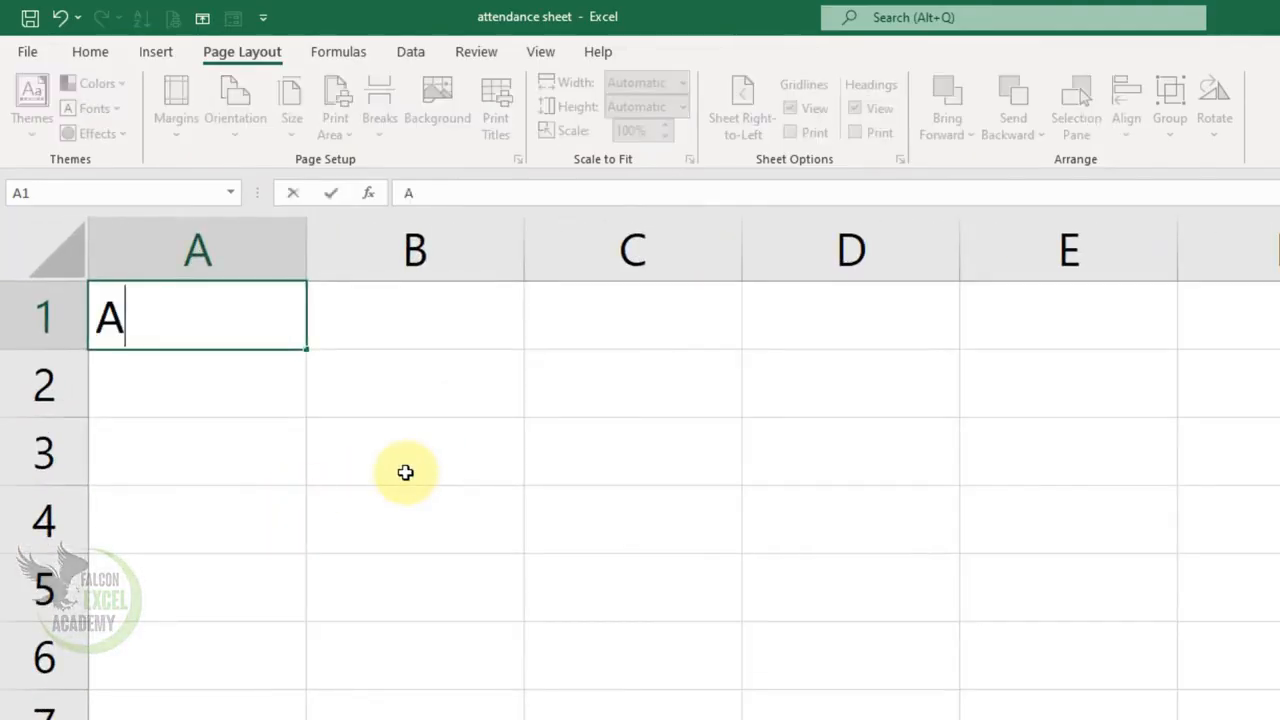
type("ttednance she")
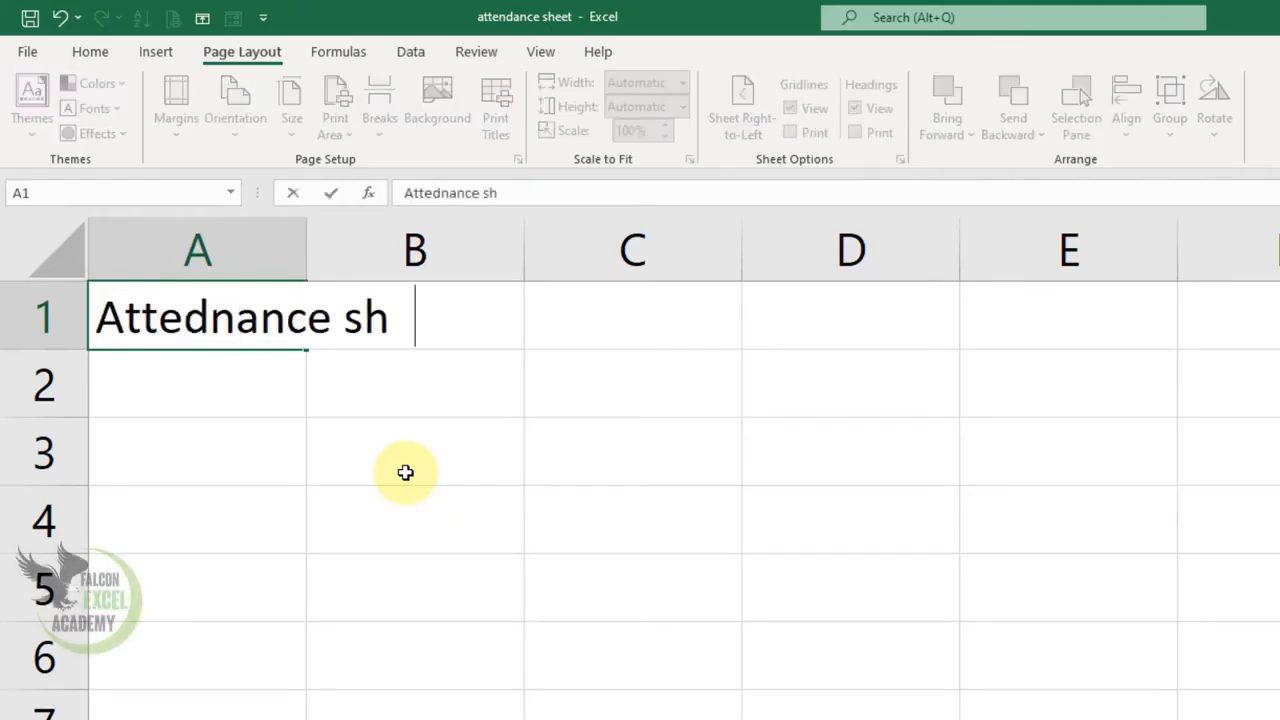
key("BackSpace")
key("BackSpace")
key("BackSpace")
type("She")
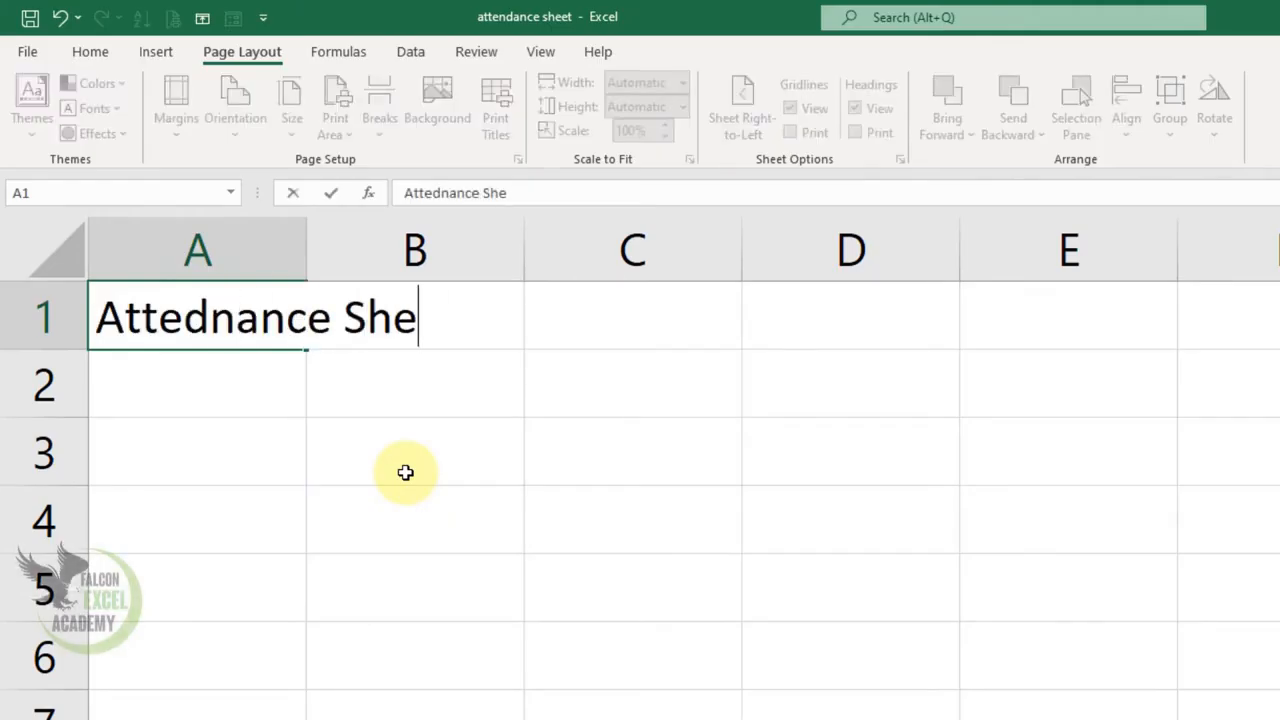
type("et For The month Of")
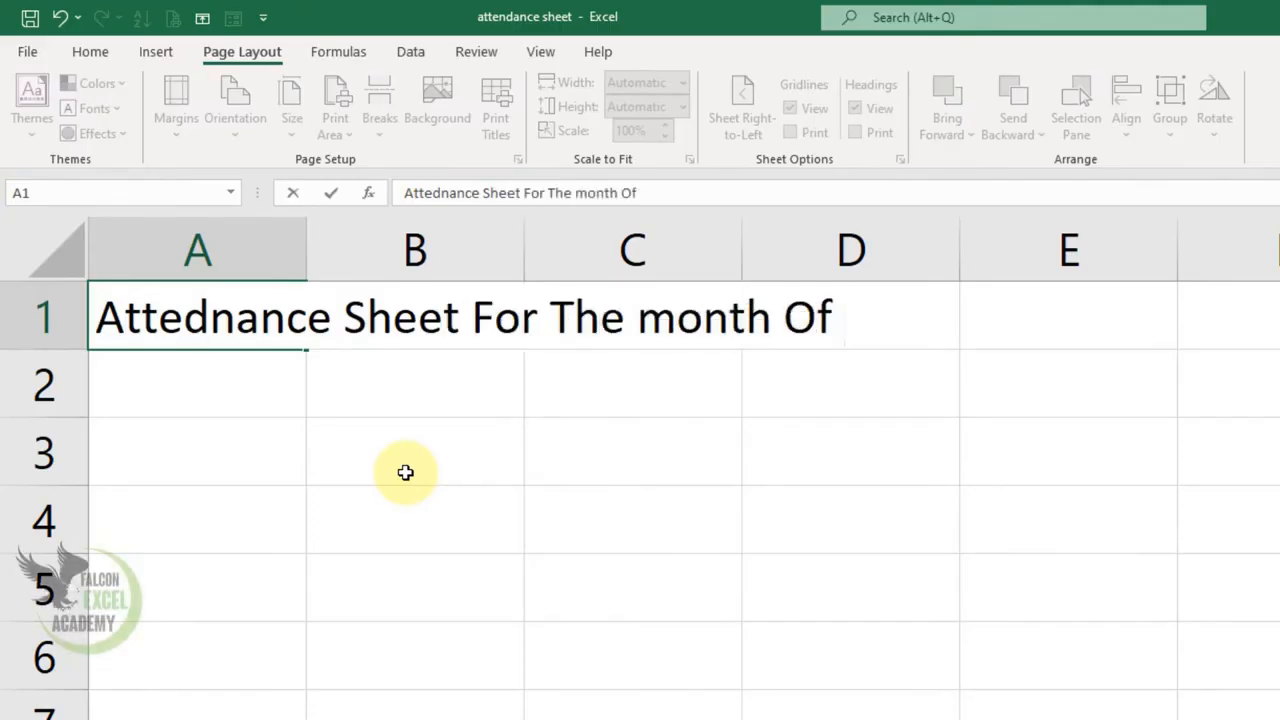
key("BackSpace")
key("BackSpace")
key("BackSpace")
key("BackSpace")
key("BackSpace")
key("BackSpace")
key("BackSpace")
key("BackSpace")
key("BackSpace")
type("Mon")
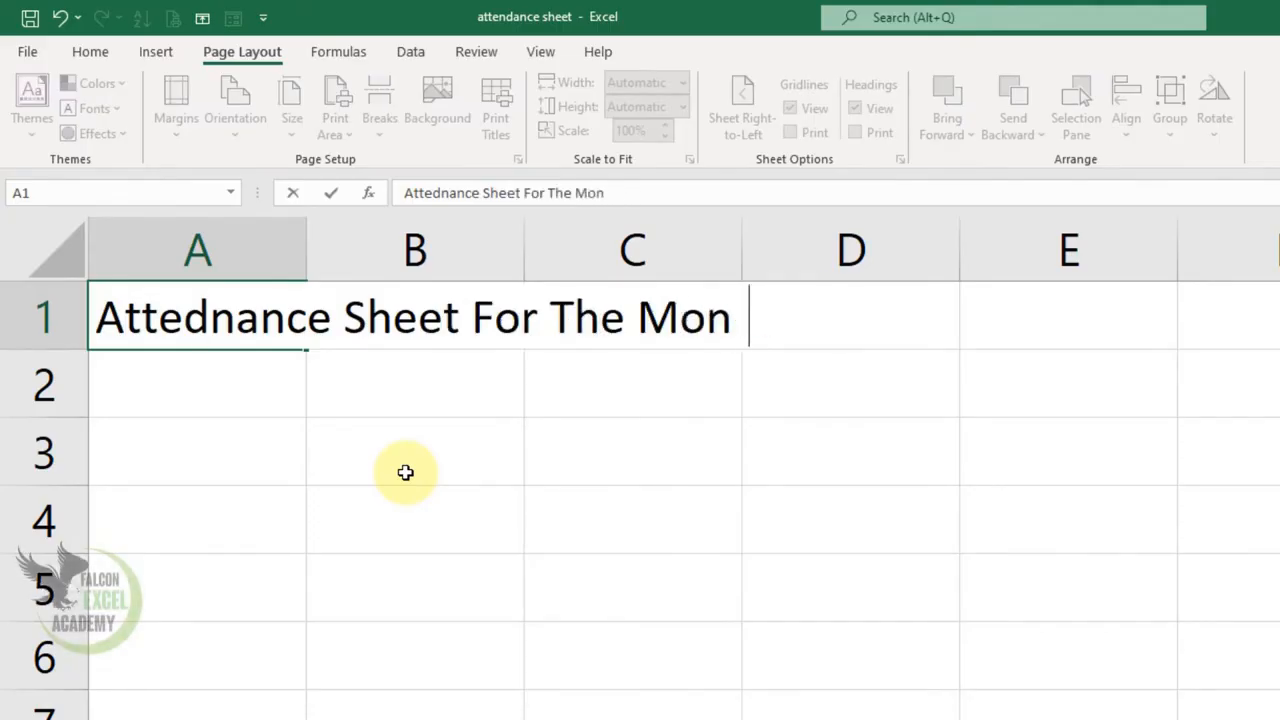
type("th    Of March 2022")
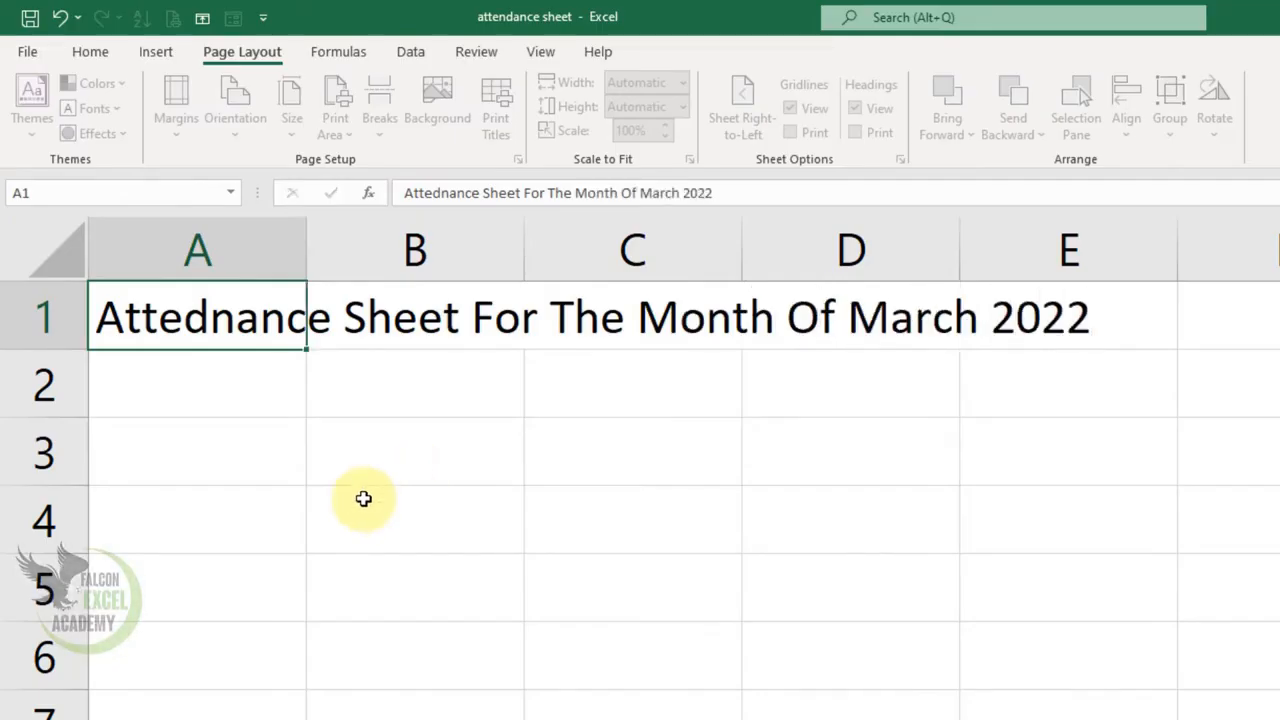
key("Return")
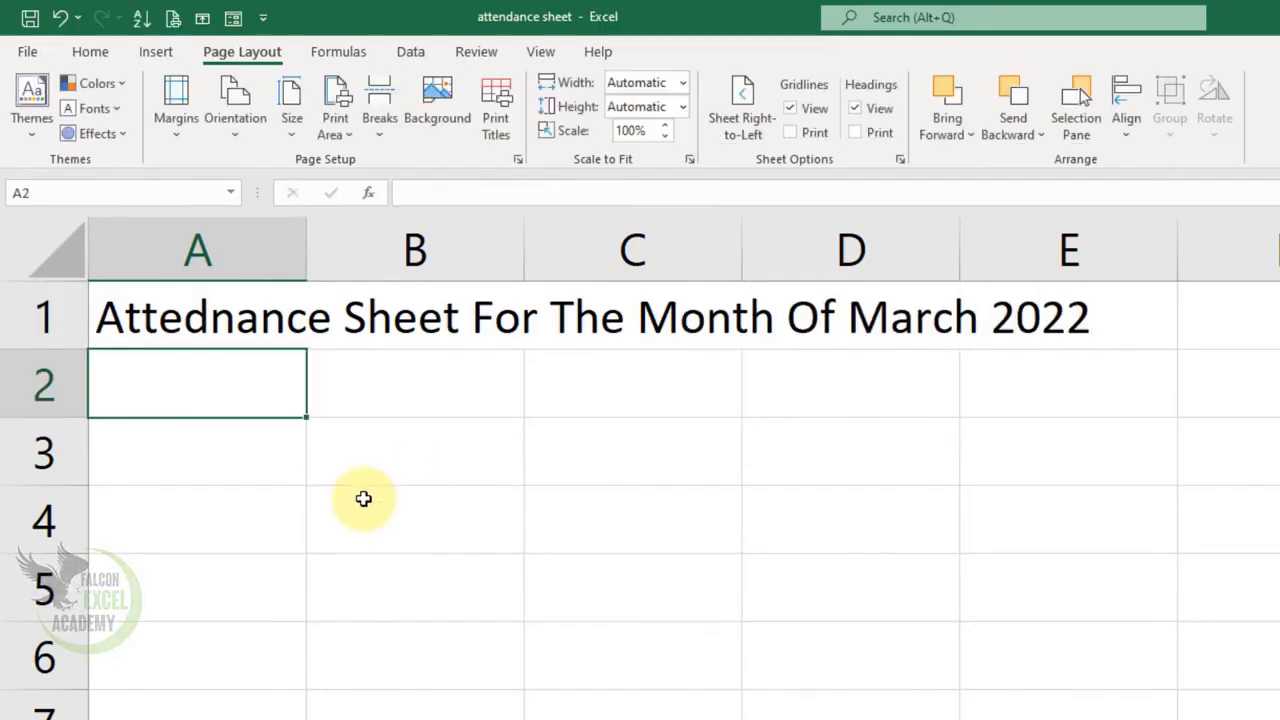
Enter the label "Date" in cell A2 and the date 03-01-22 in cell B2.
type("Date")
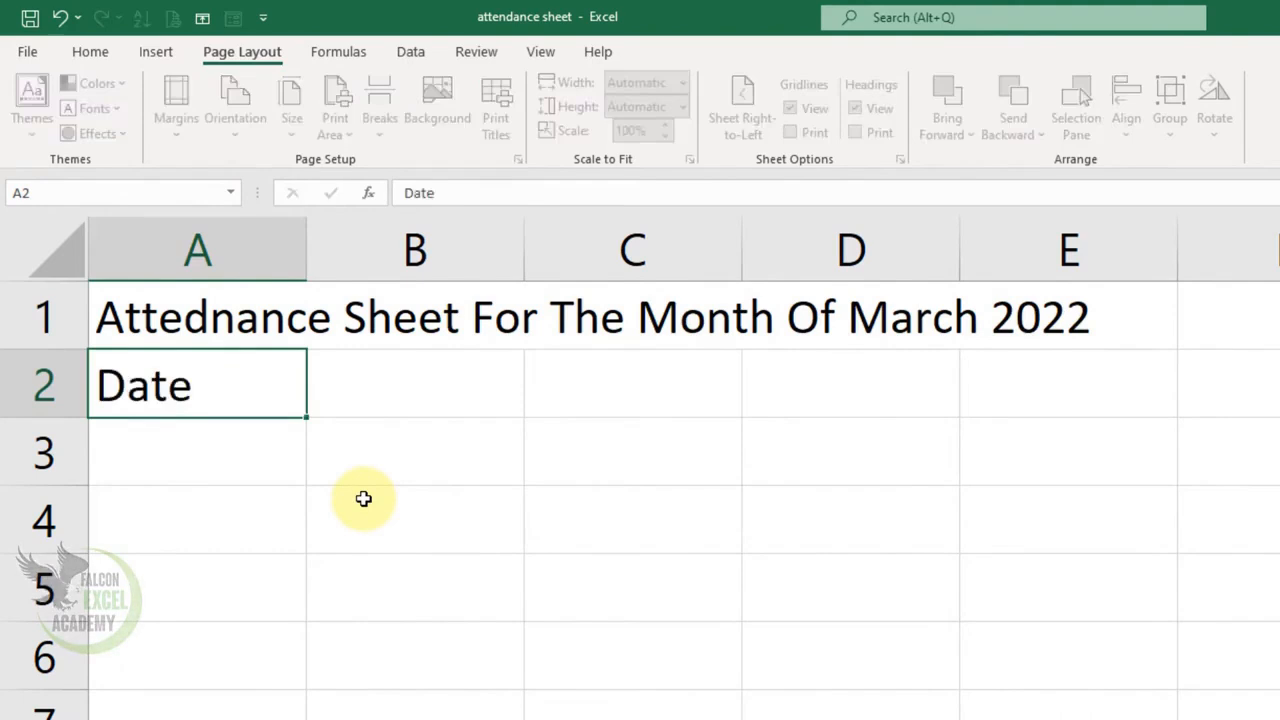
key("Tab")
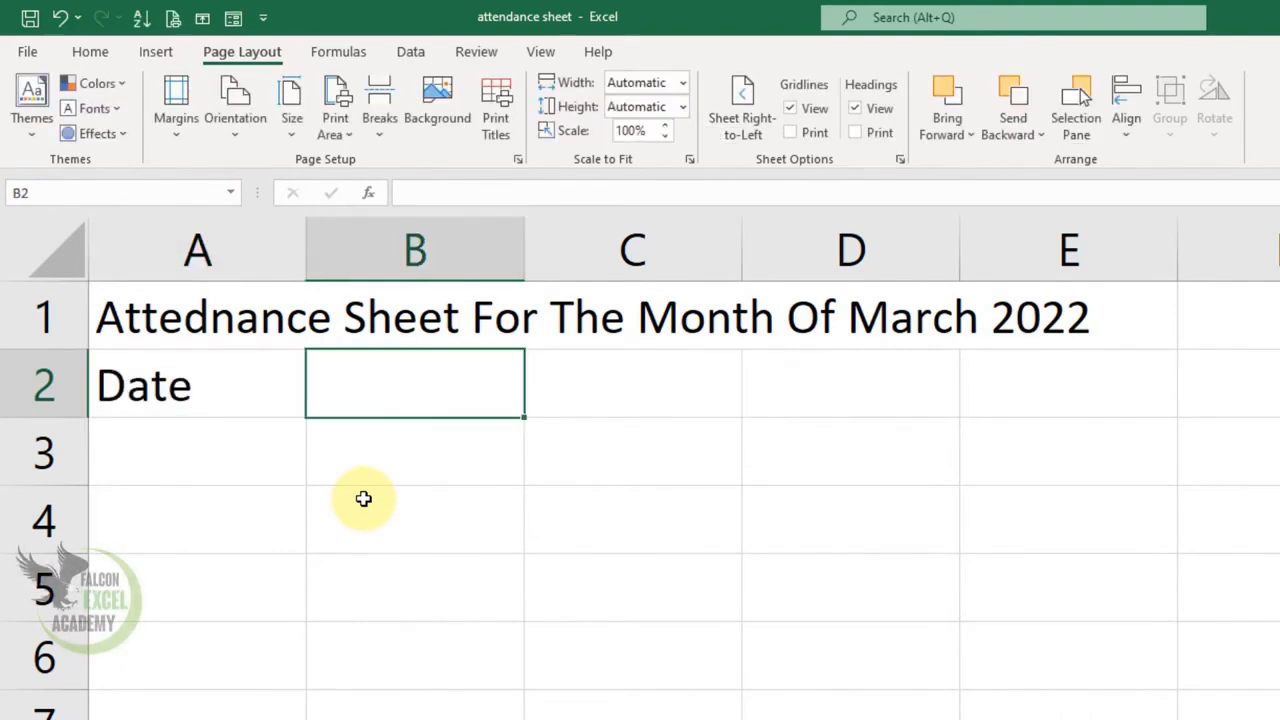
type("03-")
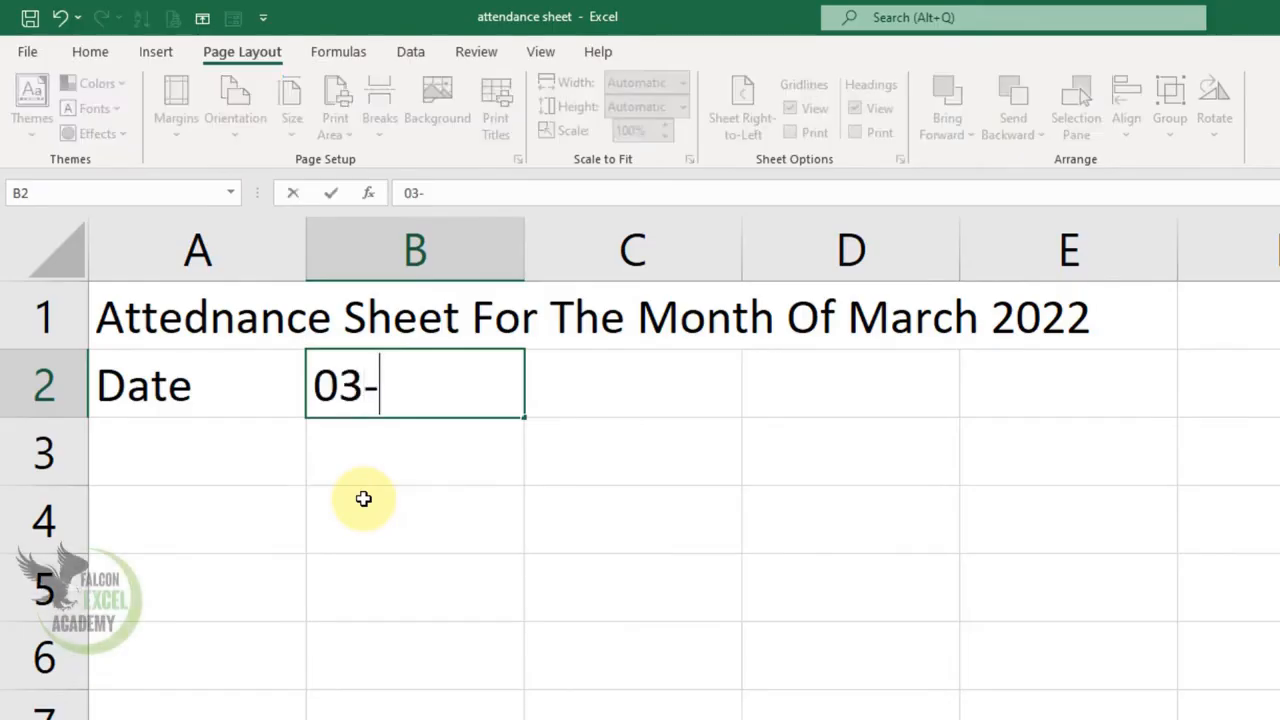
type("01-22")
key("Return")
Apply the custom number format dd to the date in cell B2 so only the day is displayed.
left_click(453, 404)
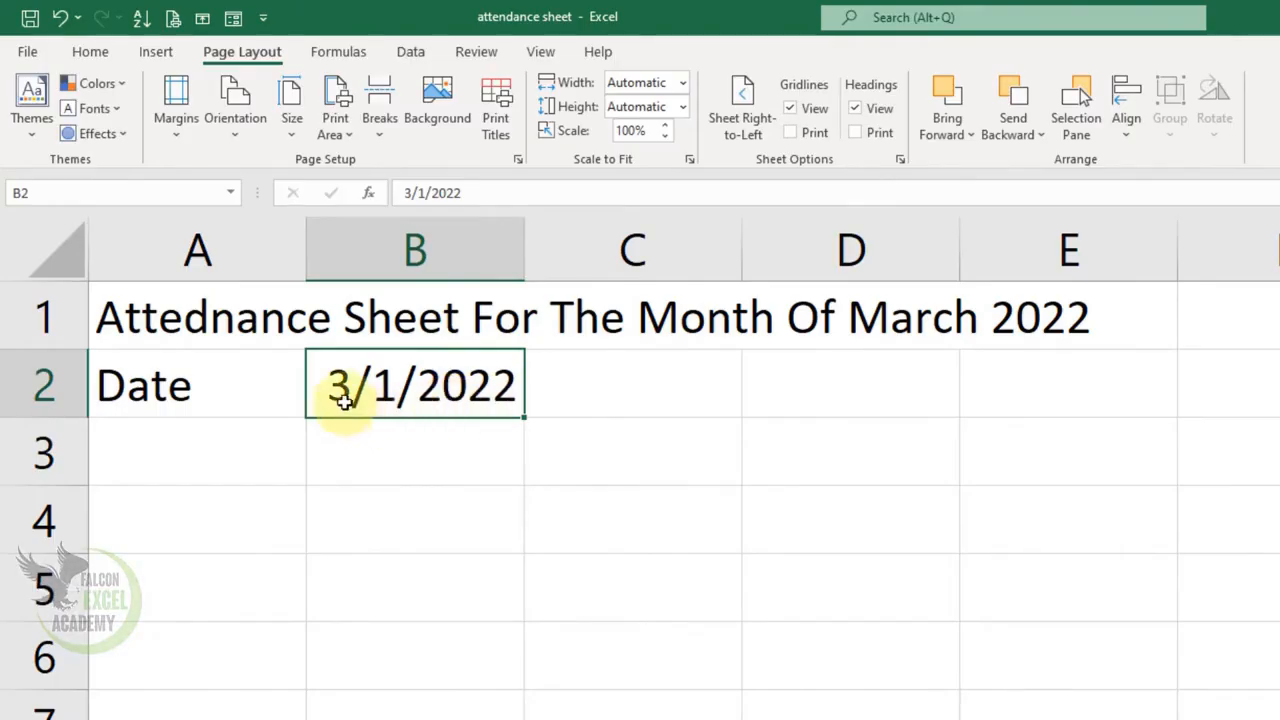
left_click(491, 449)
left_click(462, 398)
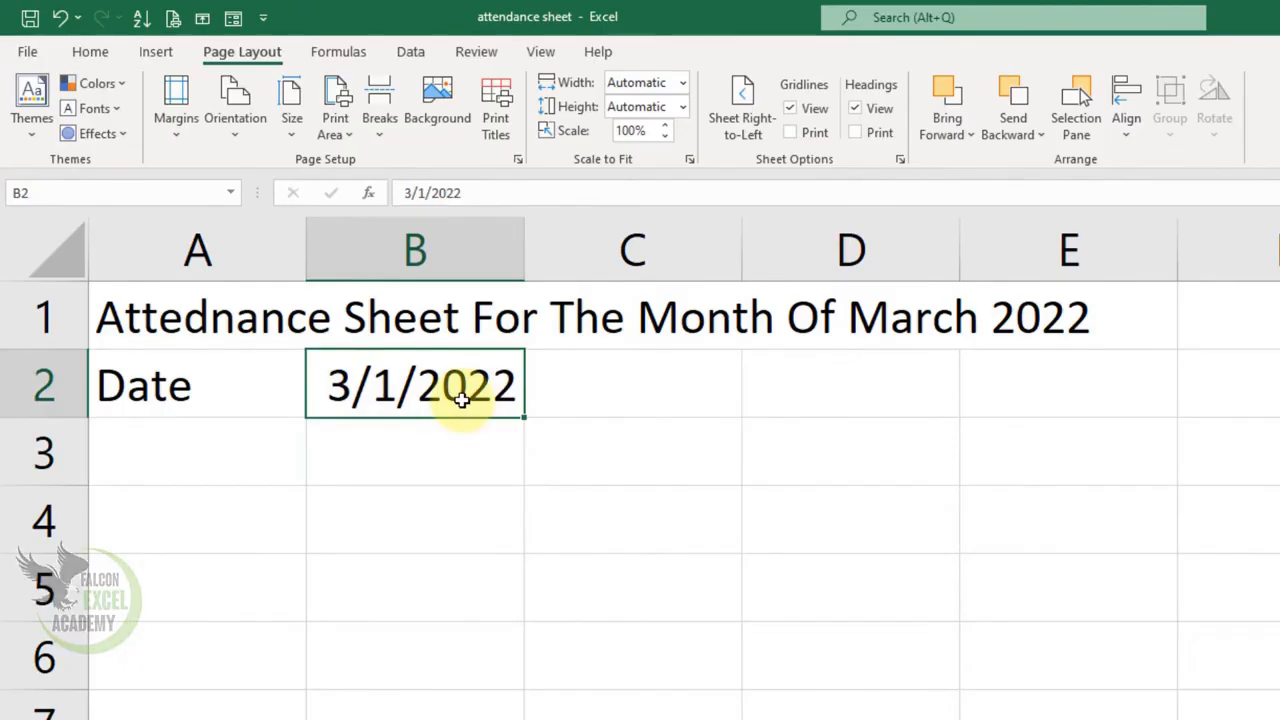
key("ctrl+1")
right_click(461, 399)
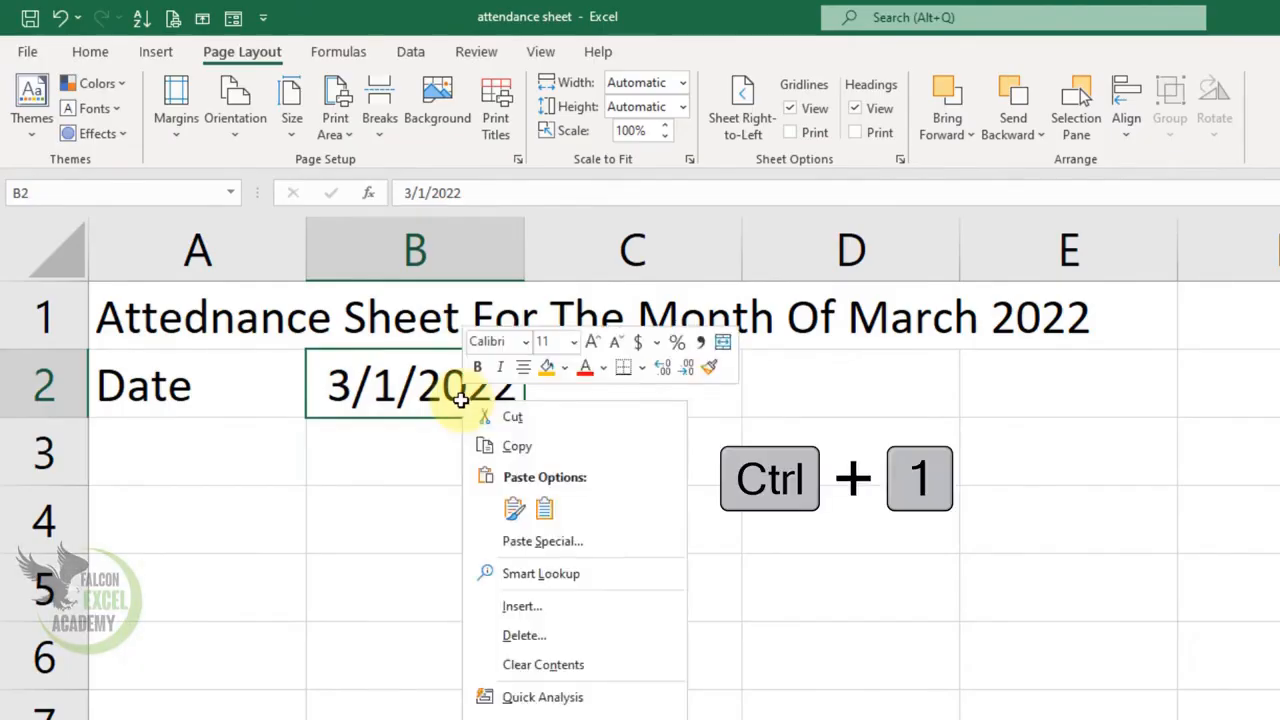
left_click(645, 600)
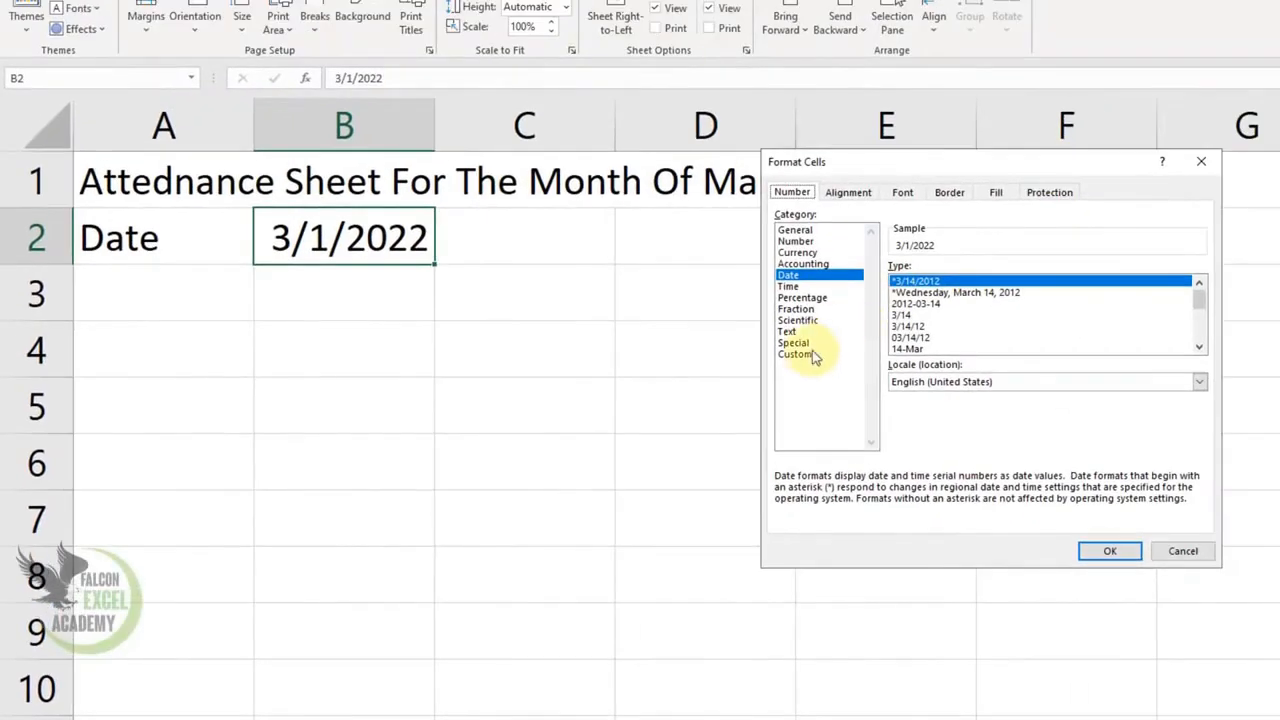
left_click(831, 337)
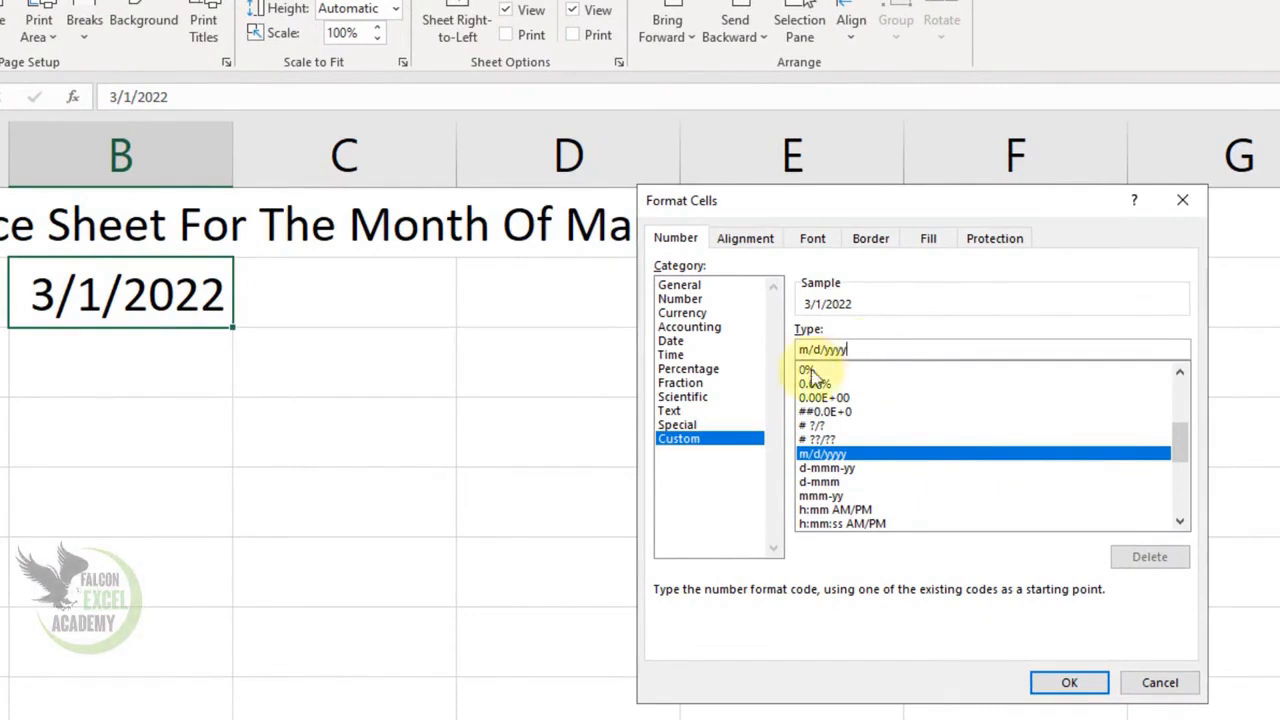
key("BackSpace")
key("BackSpace")
key("BackSpace")
key("BackSpace")
key("BackSpace")
key("BackSpace")
key("BackSpace")
key("BackSpace")
type("dd")
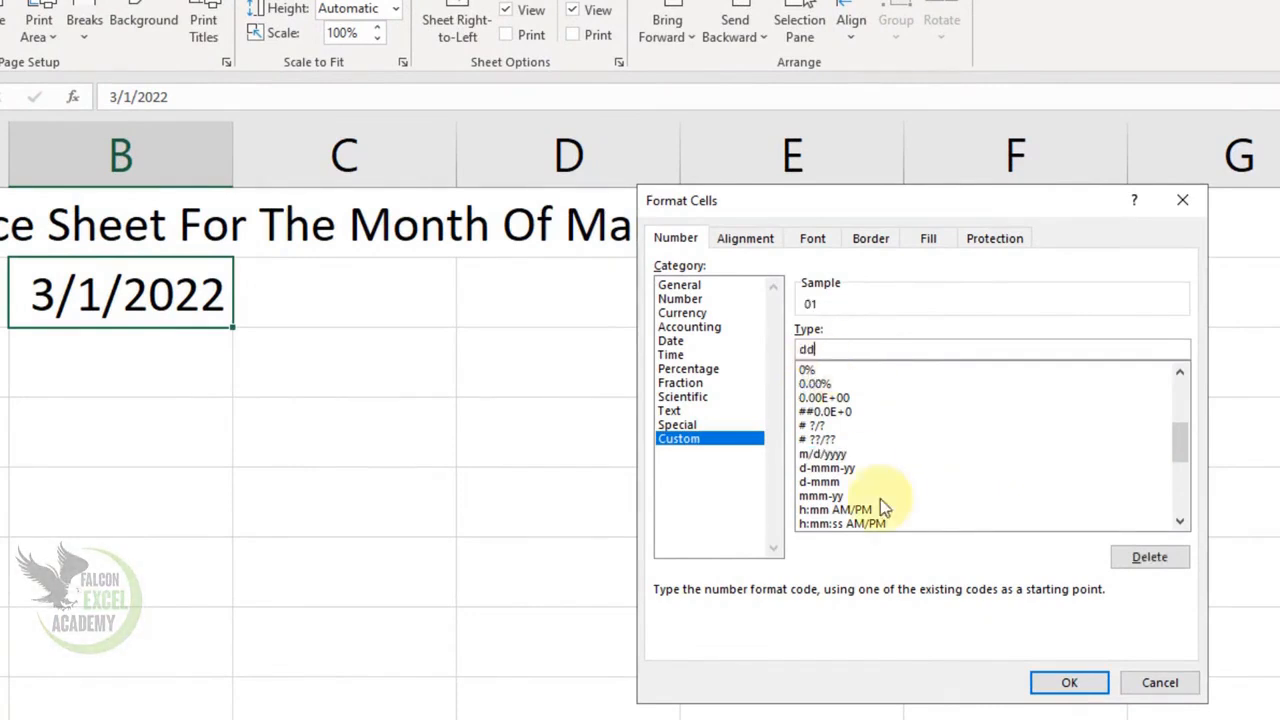
left_click(1066, 684)
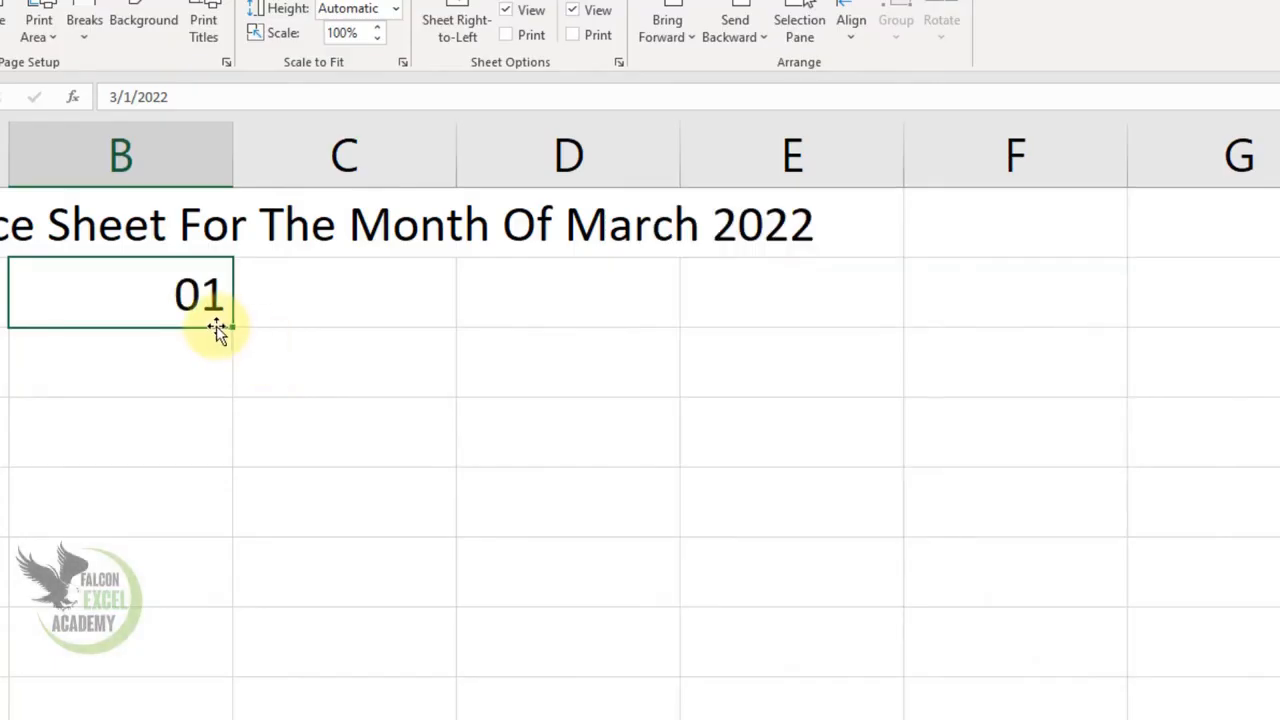
Fill the date series from B2 across row 2 to AF2, through day 31.
left_click_drag(232, 327, 352, 342)
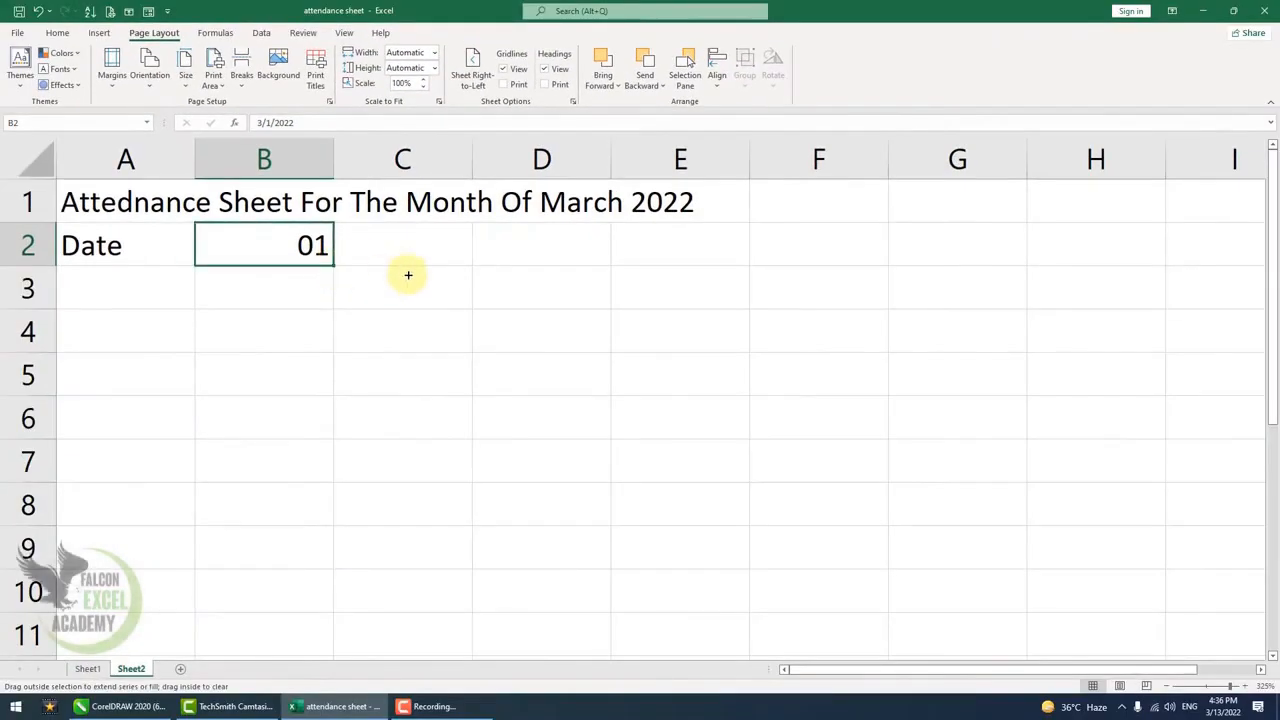
left_click_drag(408, 275, 287, 253)
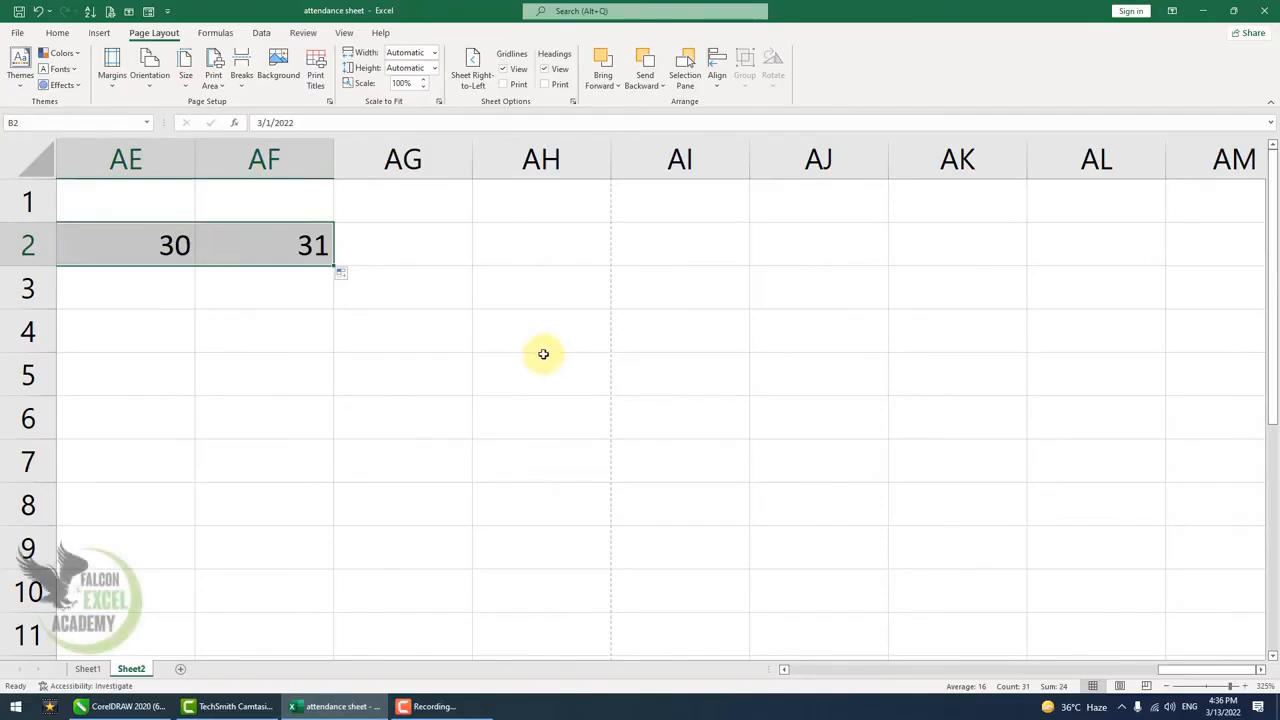
Enter the summary headings "T.P" in cell AG2 and "T.L" in cell AH2.
left_click(372, 252)
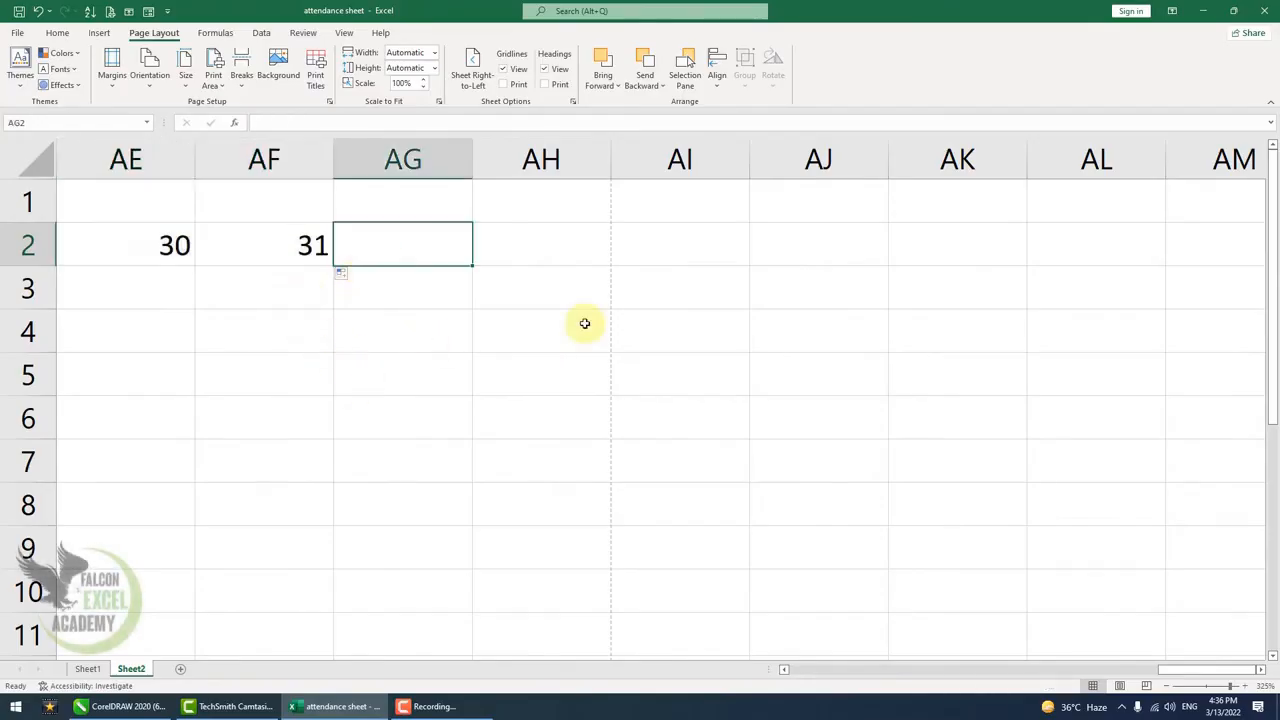
type("T.P")
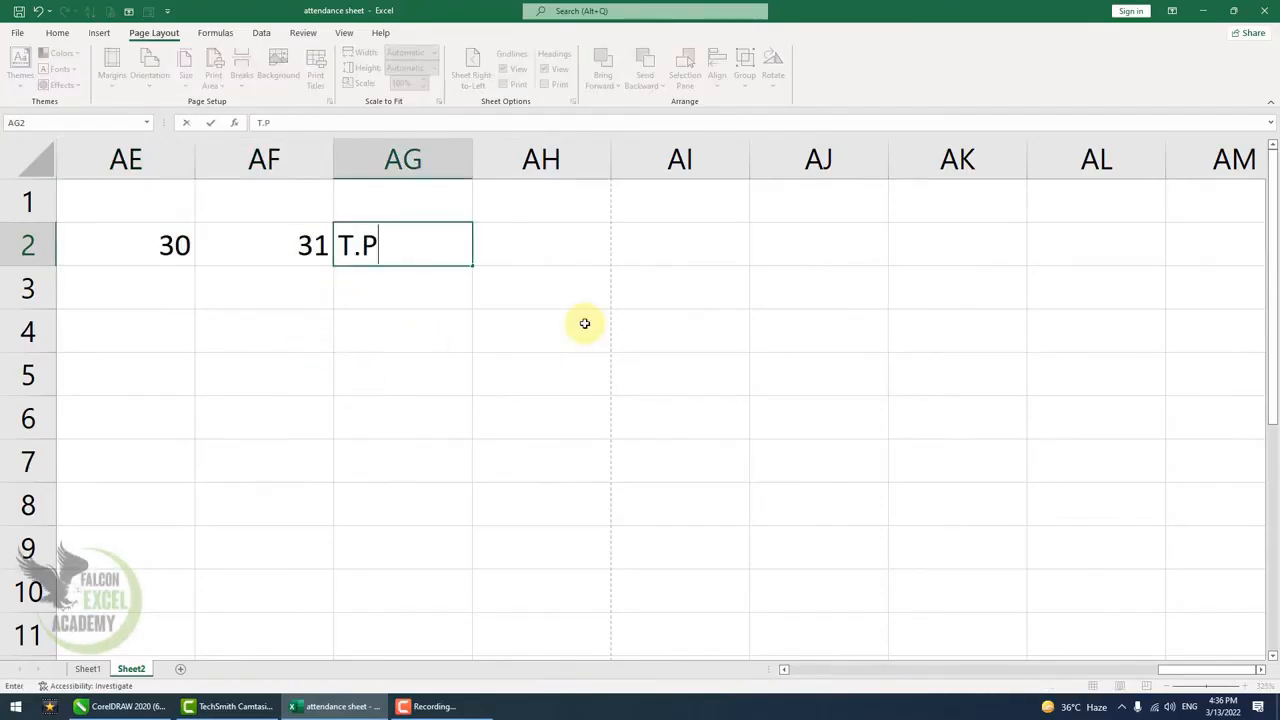
key("Tab")
type("T.L")
key("Tab")
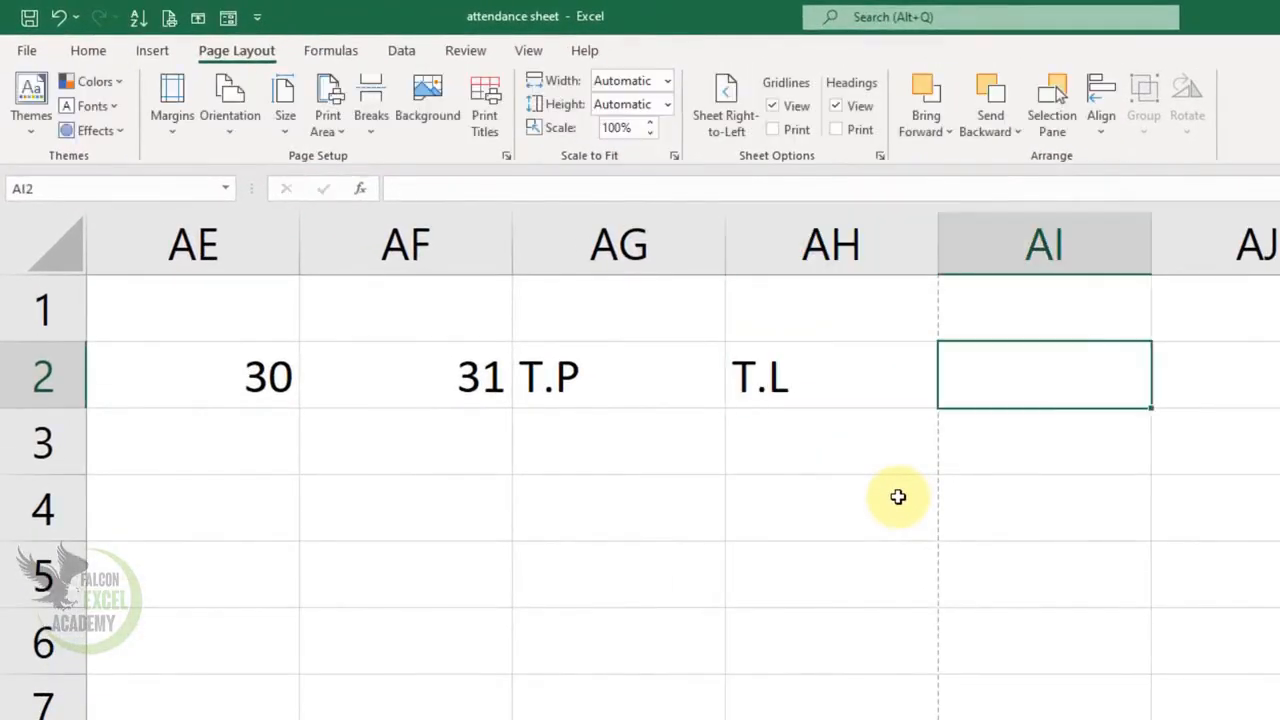
Change the heading in cell AH2 to "T.A" and enter "T.L" in cell AI2.
key("shift+Tab")
key("F2")
key("BackSpace")
type("A")
key("Tab")
type("T")
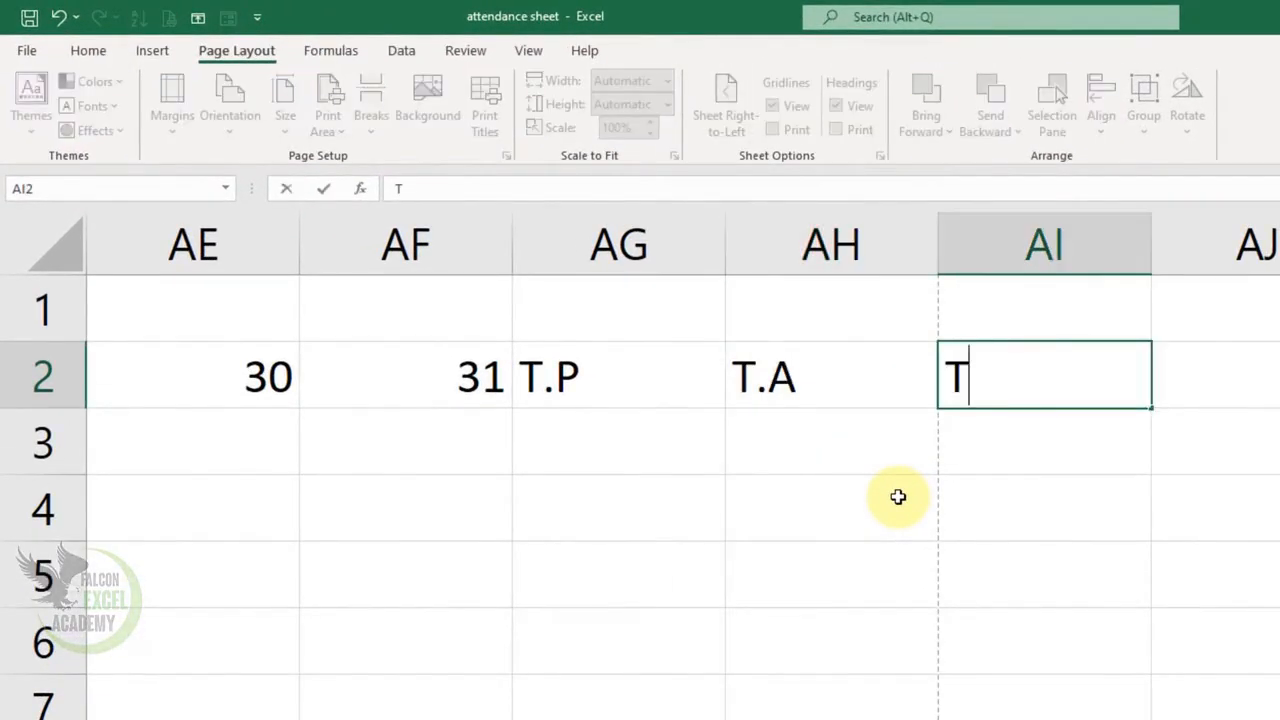
type(".L")
left_click(1114, 617)
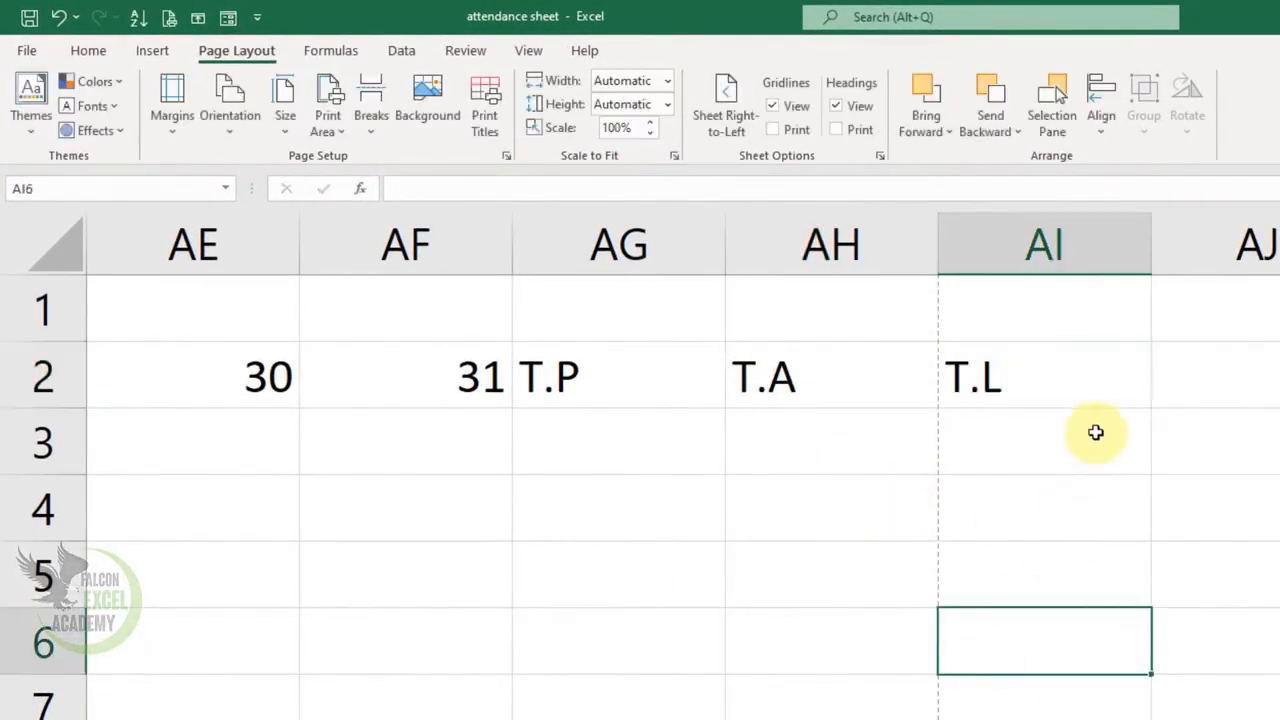
Autofit the widths of columns B through AI to their contents.
left_click_drag(1051, 246, 4, 236)
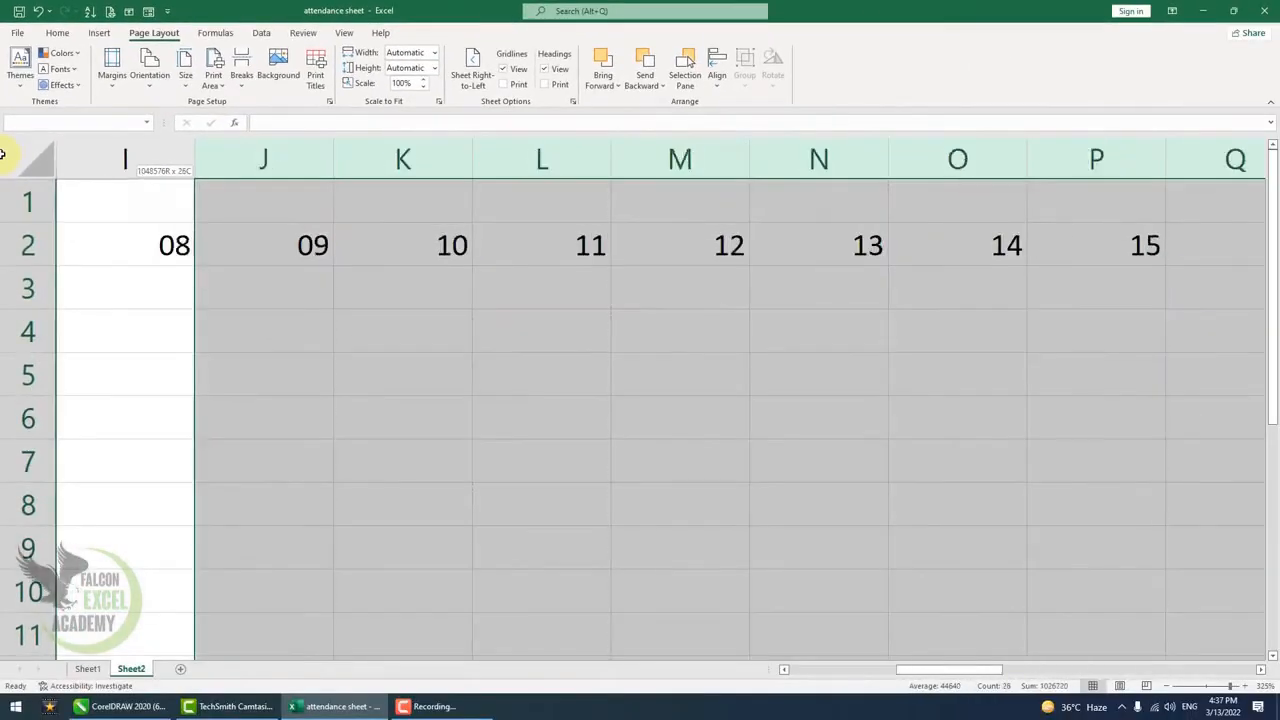
left_click_drag(2, 153, 331, 225)
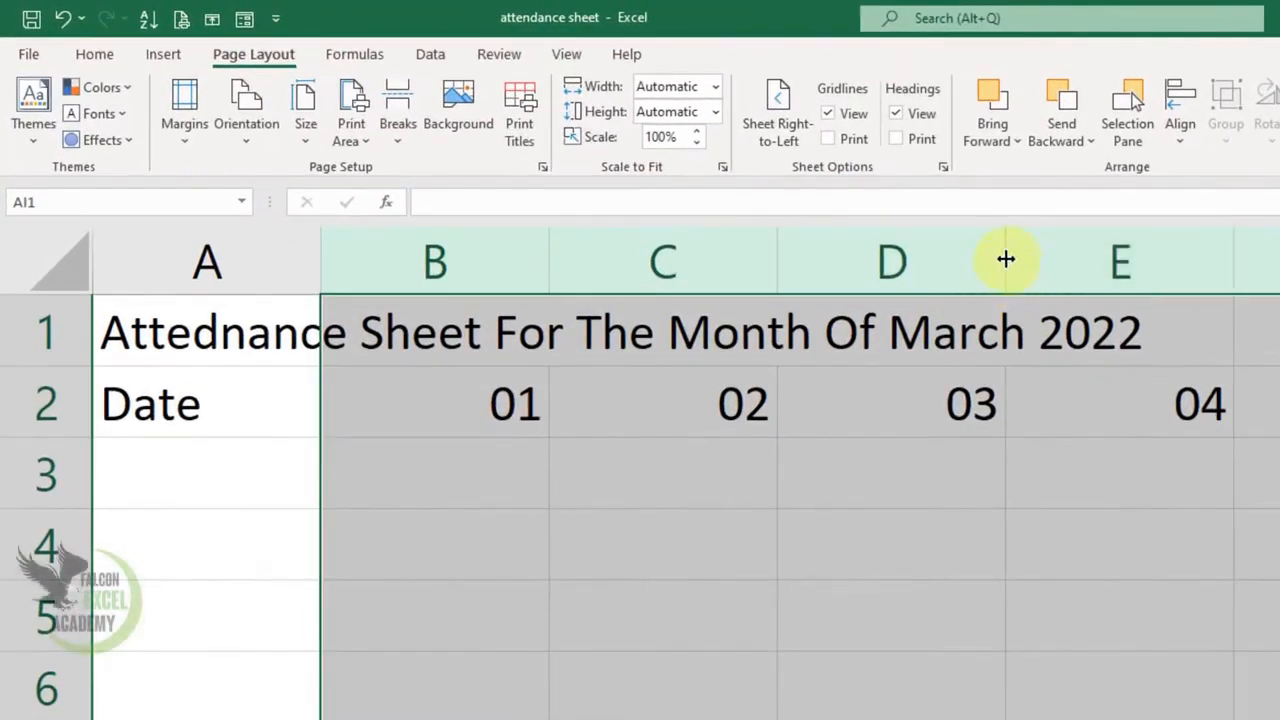
double_click(1006, 259)
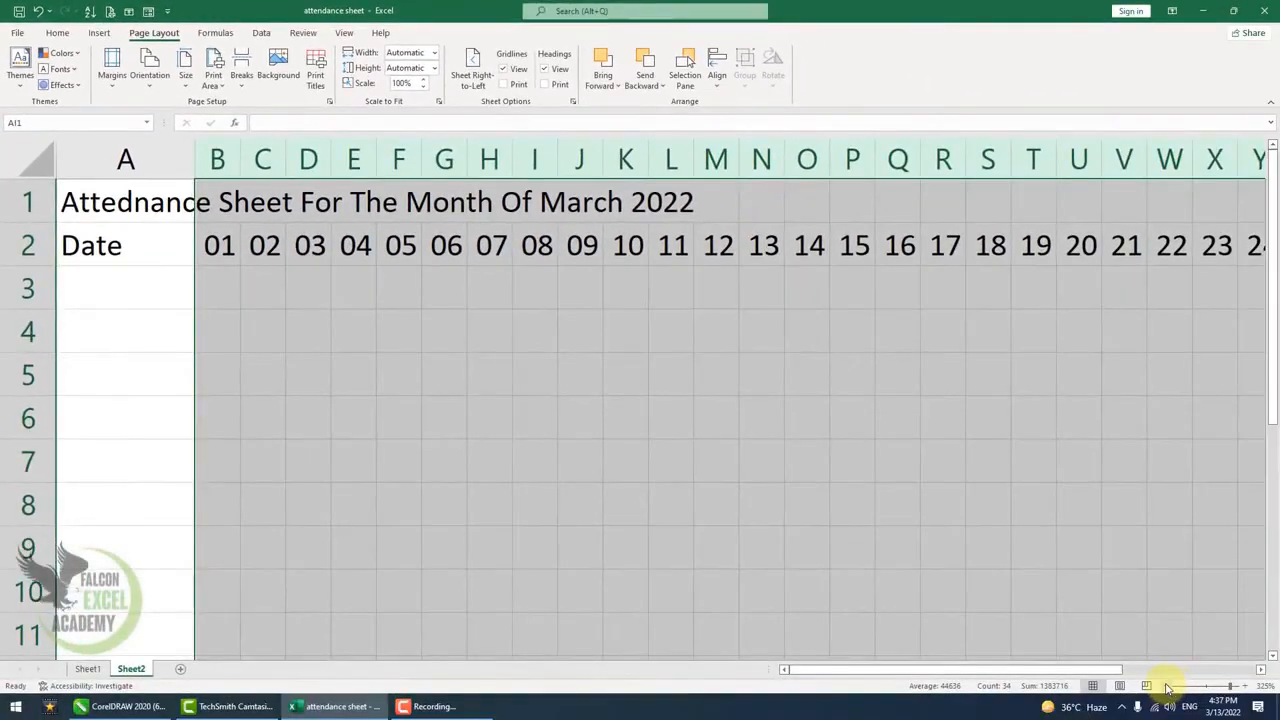
left_click(1167, 687)
left_click(1167, 687)
left_click(1167, 687)
left_click(1167, 687)
left_click(1167, 687)
left_click(1167, 687)
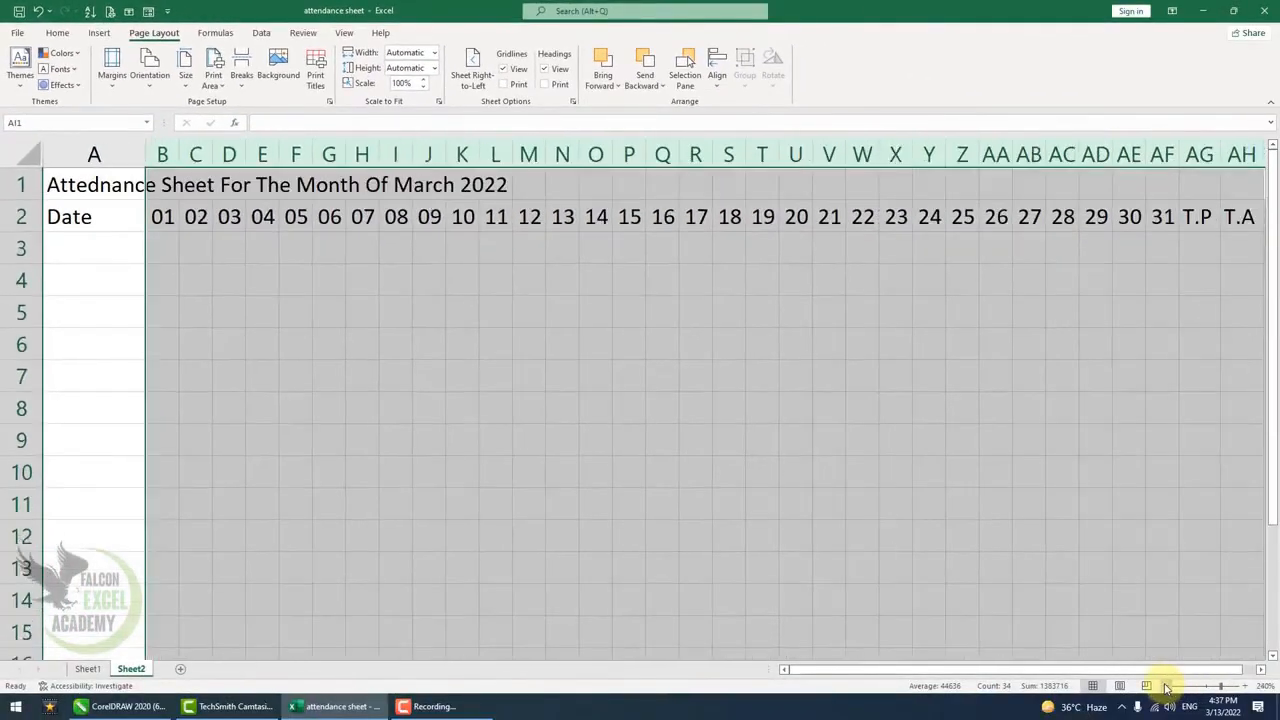
left_click(1166, 687)
left_click(1166, 687)
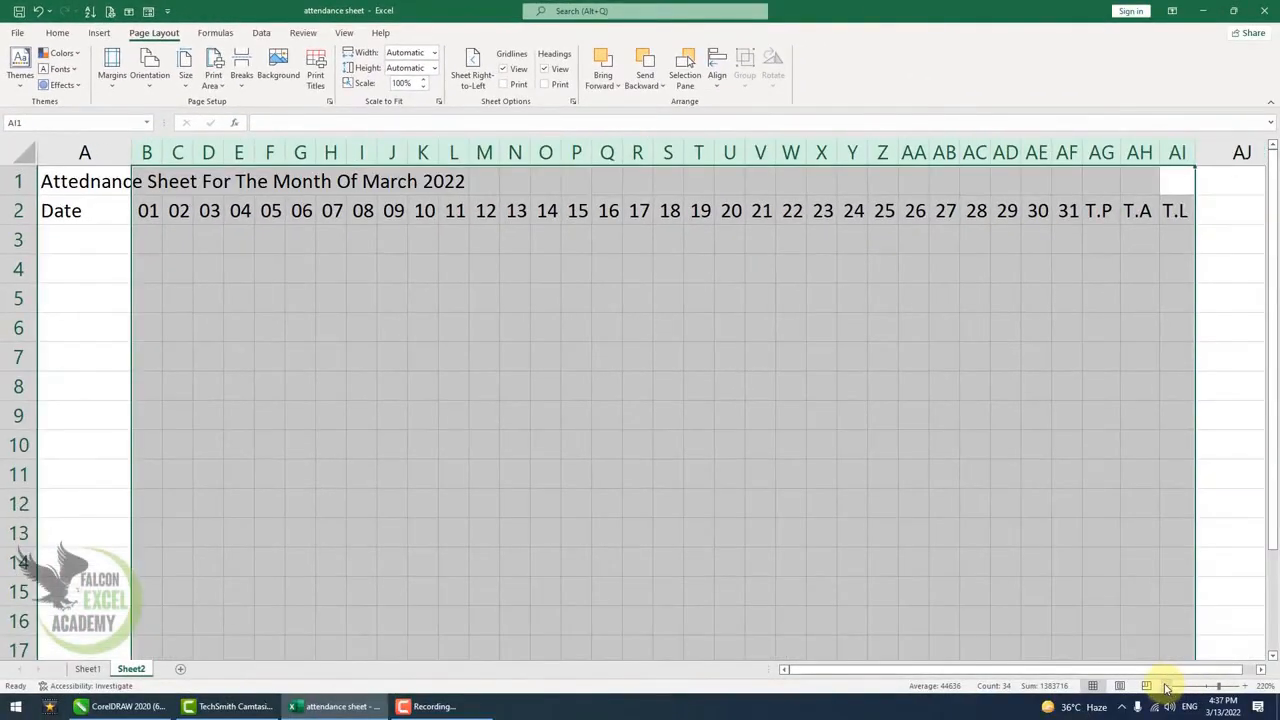
left_click(844, 353)
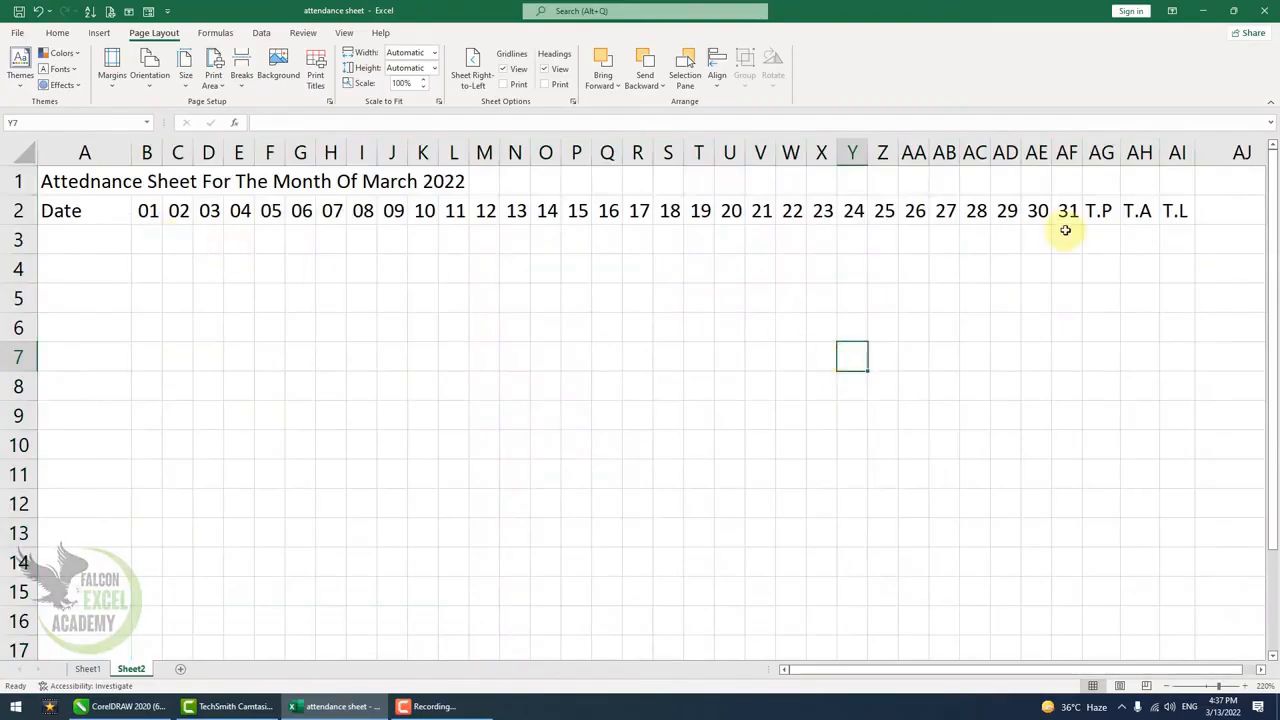
Enter the heading "ST.Name" in cell A3 below the Date label.
left_click(86, 238)
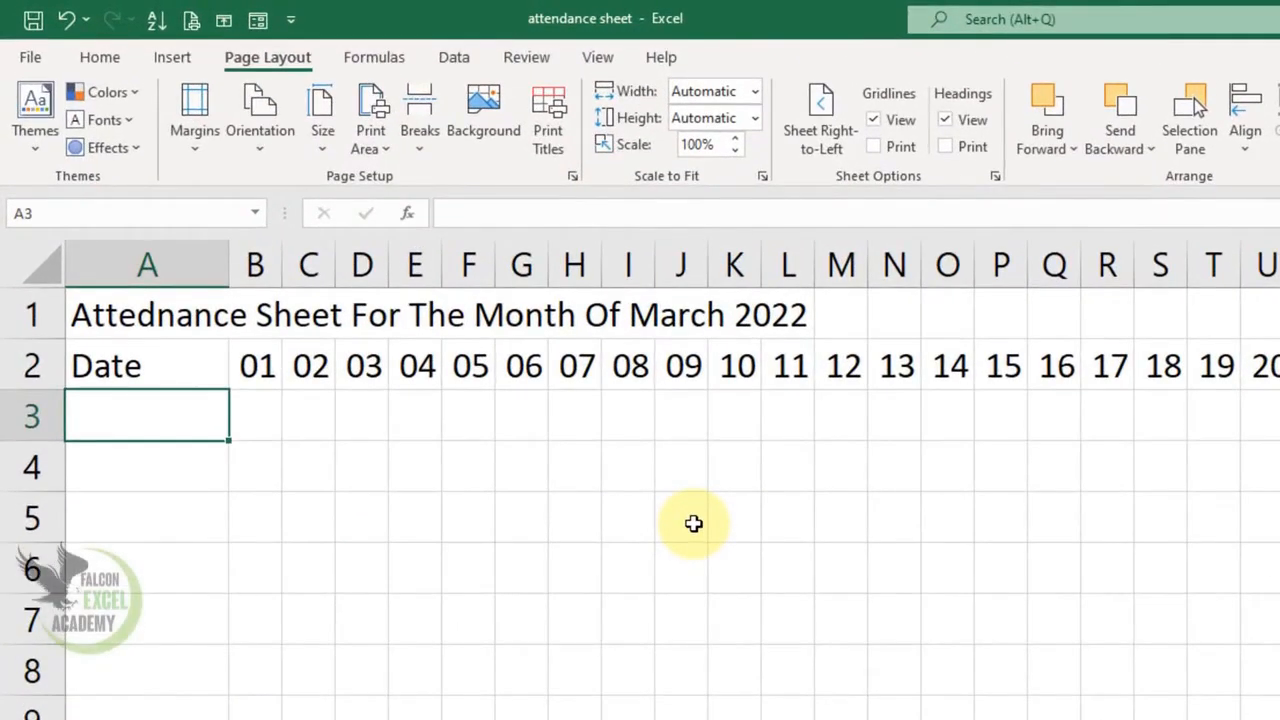
type("St.N")
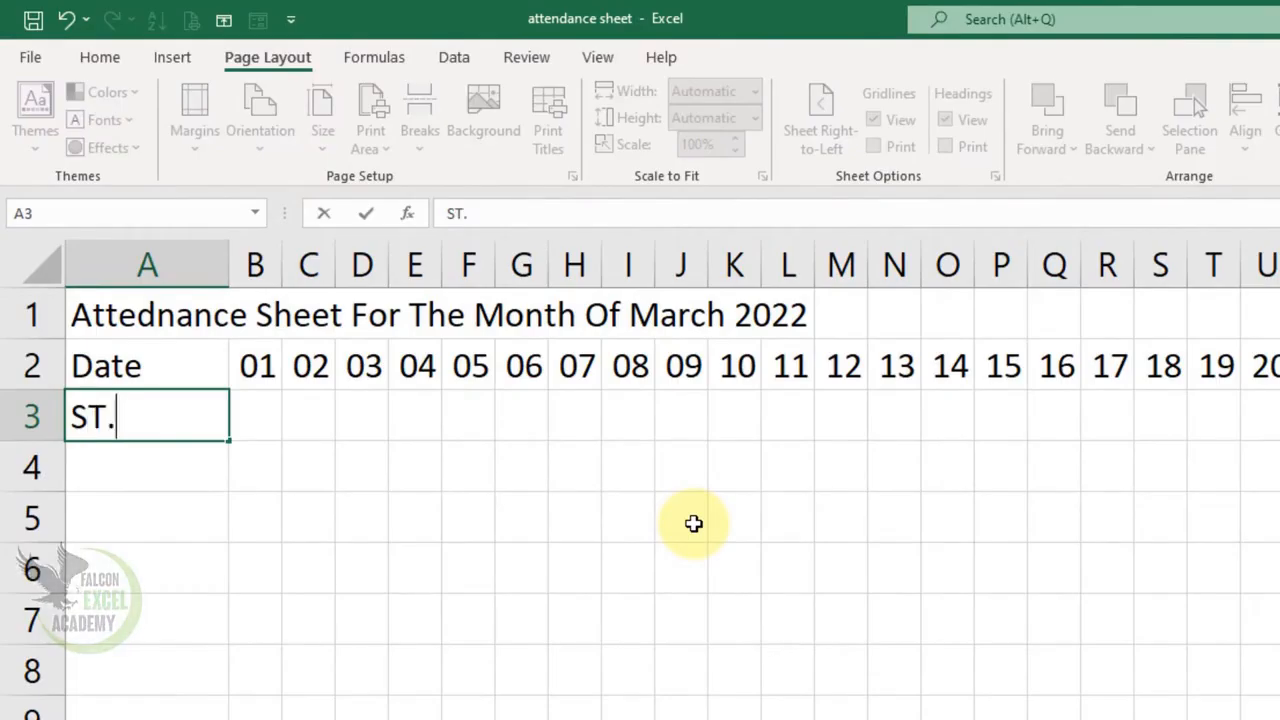
type("Name")
key("Return")
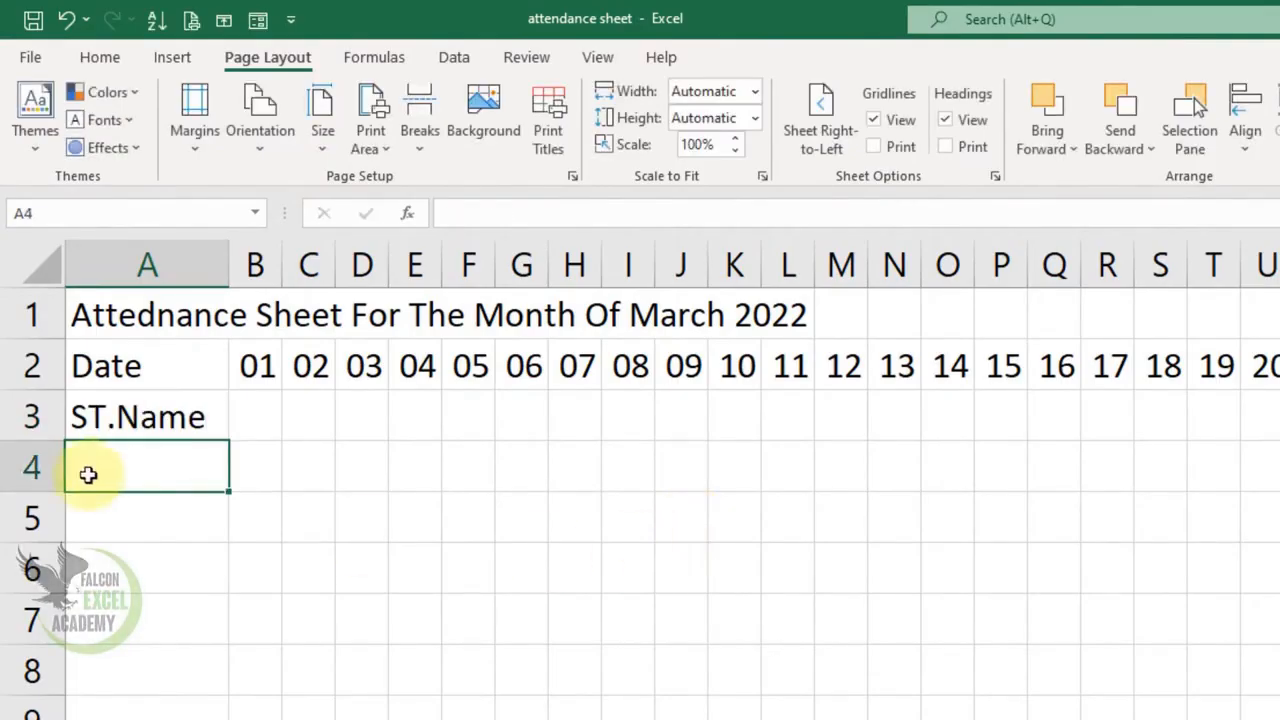
Insert a new column before column A and enter the heading "Roll No." in cell A3.
right_click(147, 263)
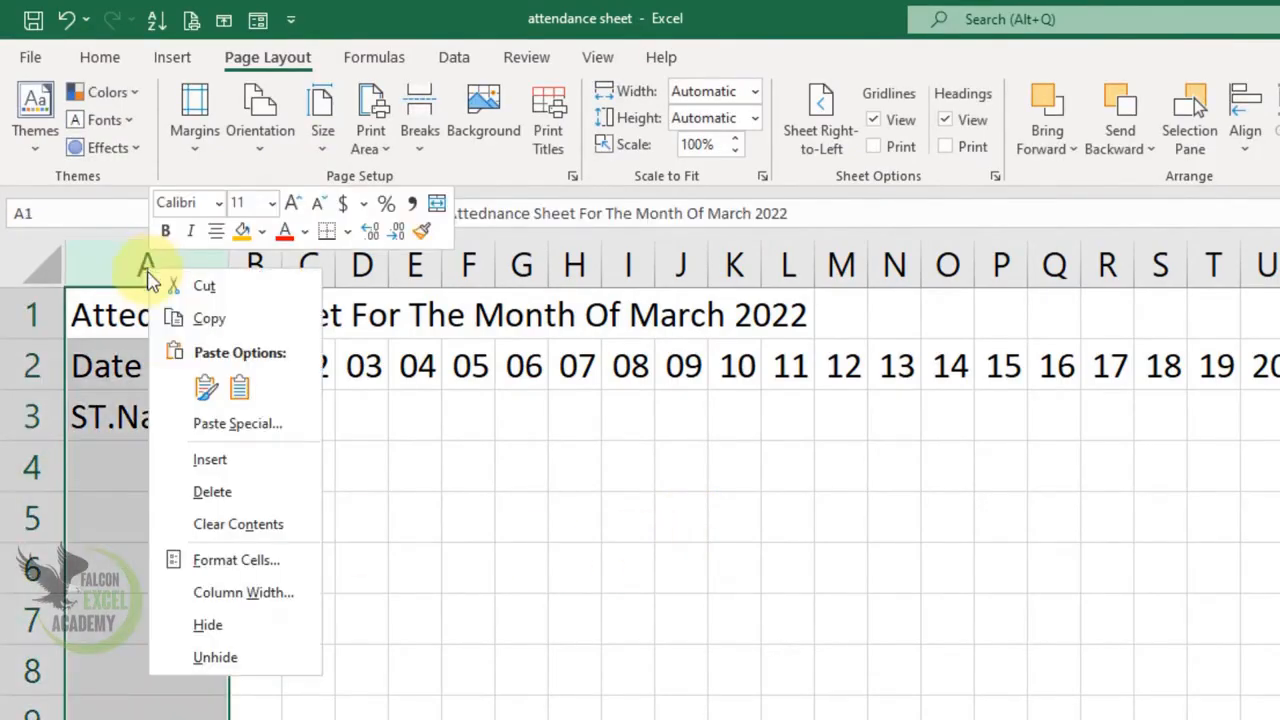
left_click(214, 452)
left_click(172, 426)
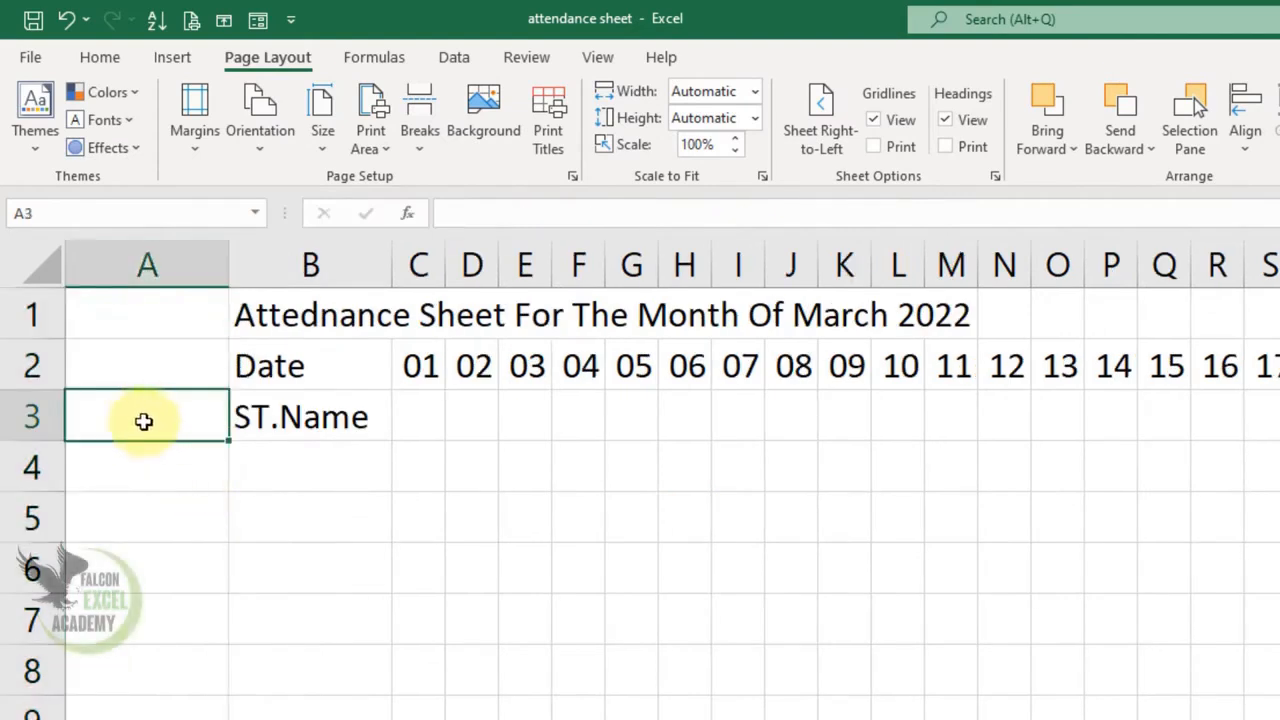
type("Roll No.")
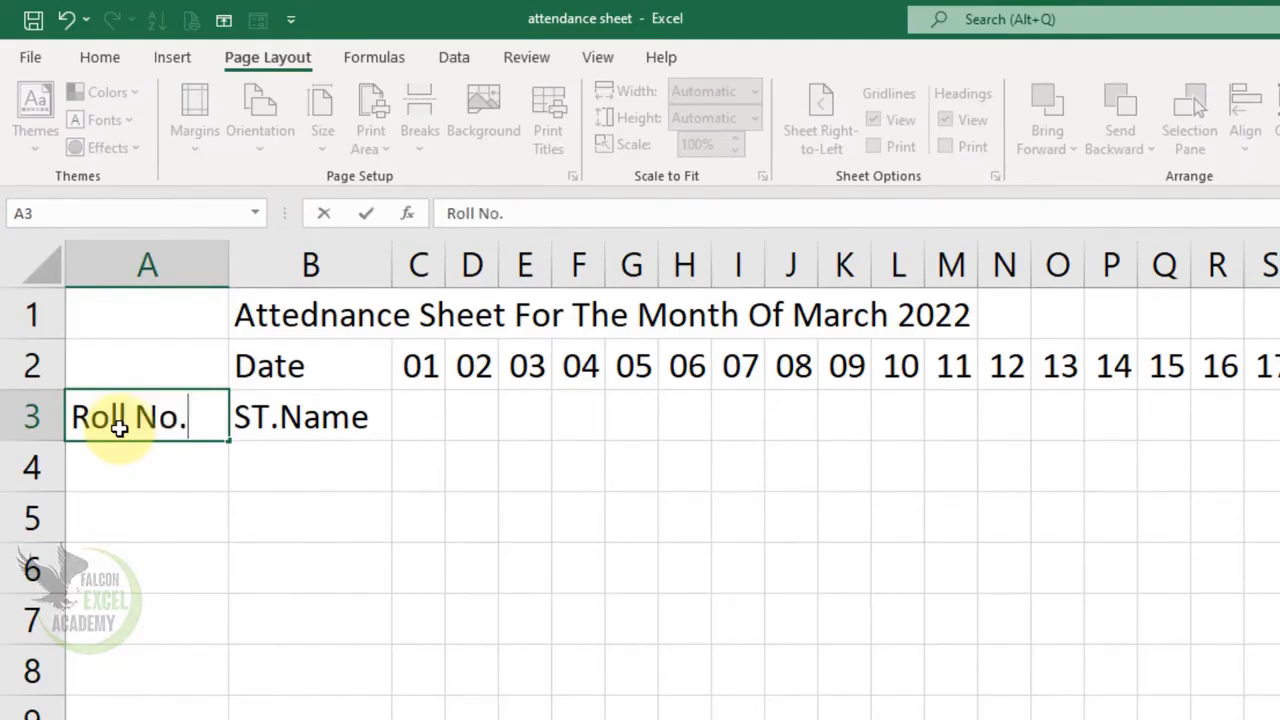
Merge and center the Date label across cells A2 and B2.
left_click_drag(291, 366, 146, 352)
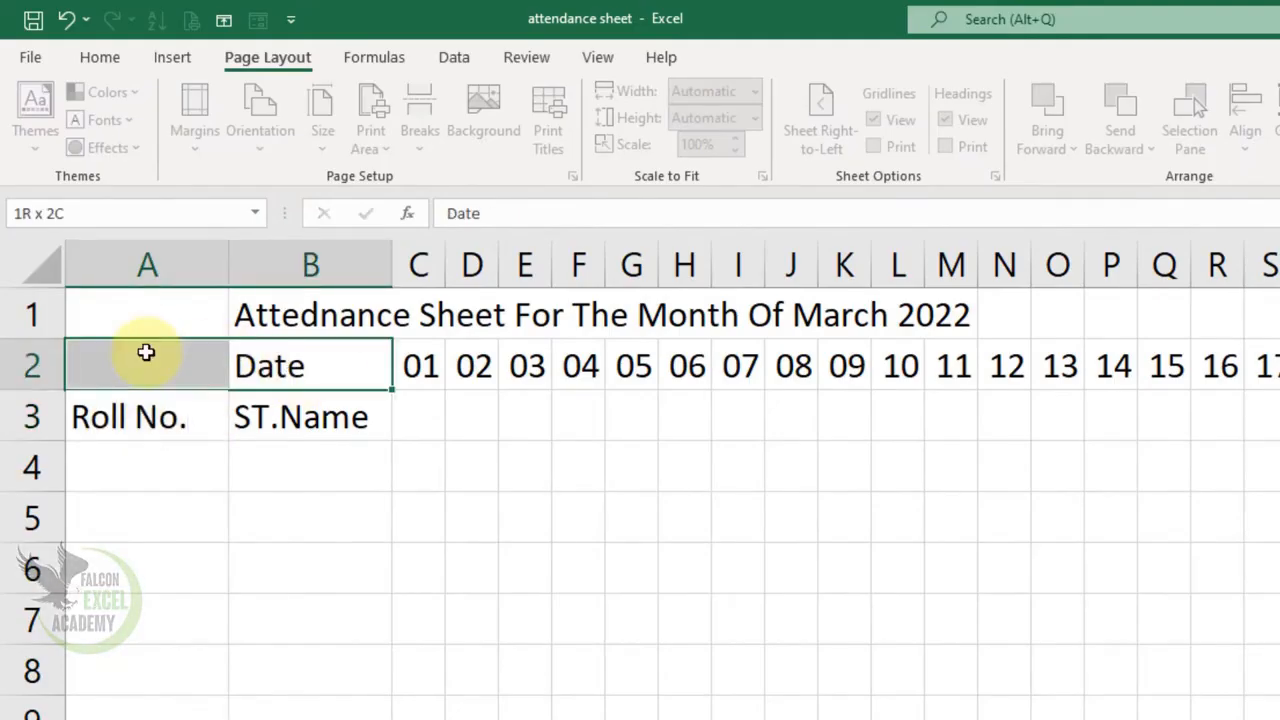
left_click(129, 57)
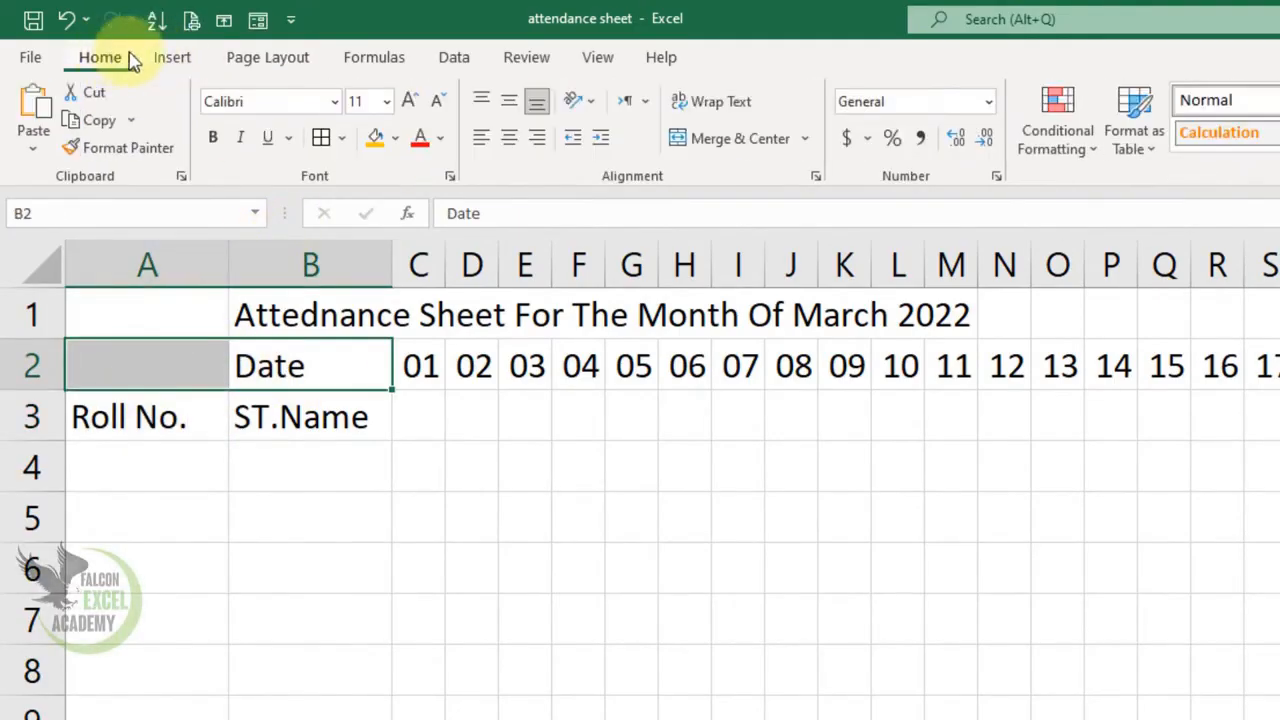
left_click(695, 140)
left_click(557, 551)
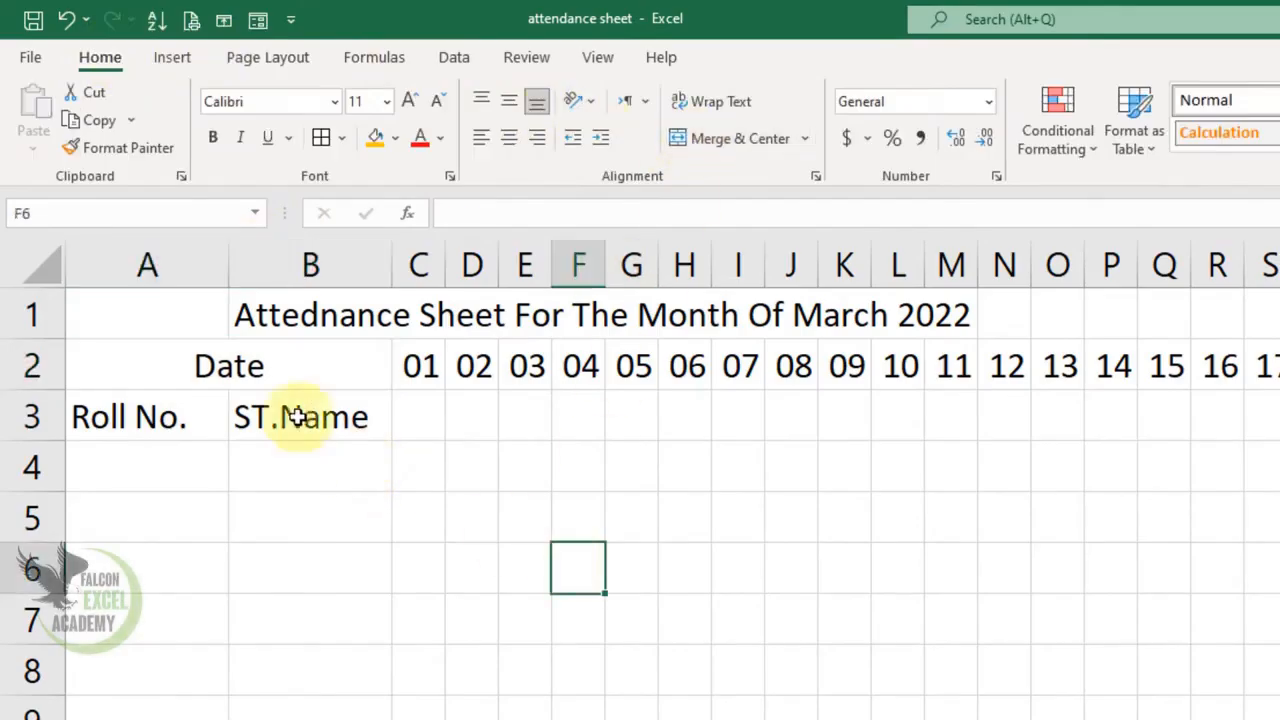
left_click_drag(217, 363, 490, 364)
left_click(148, 417)
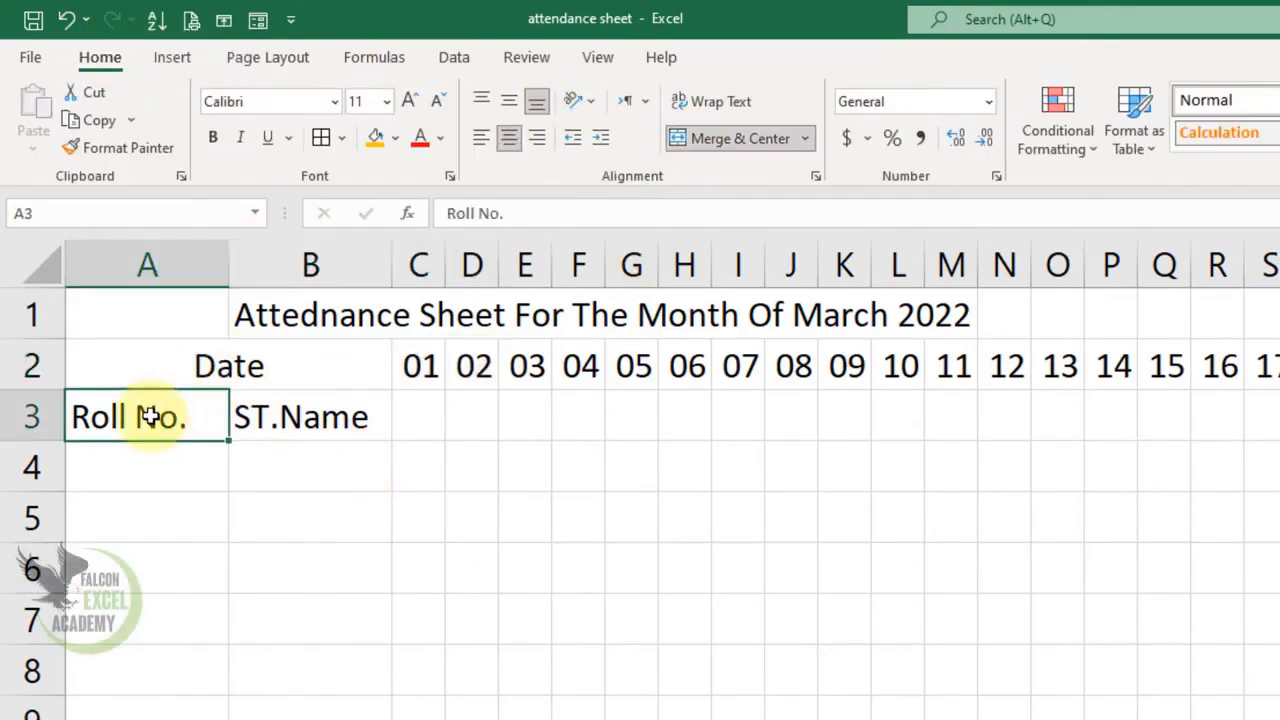
left_click(312, 432)
left_click(327, 459)
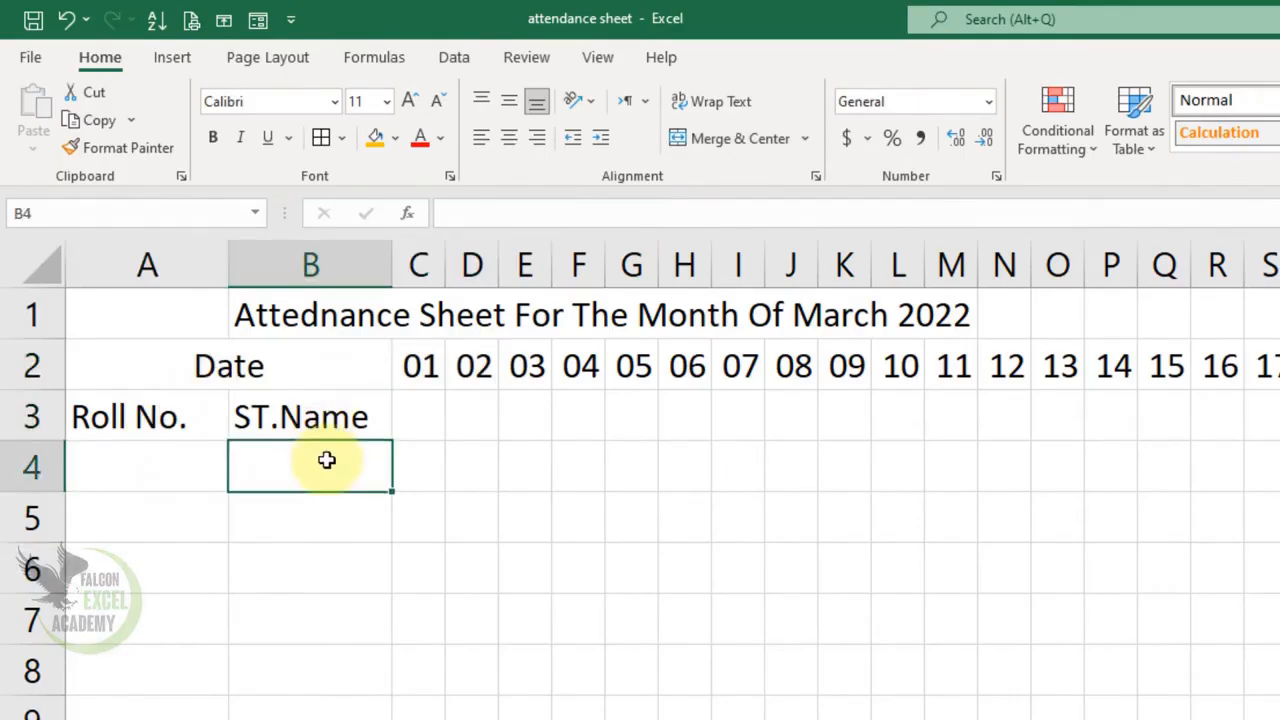
left_click(421, 410)
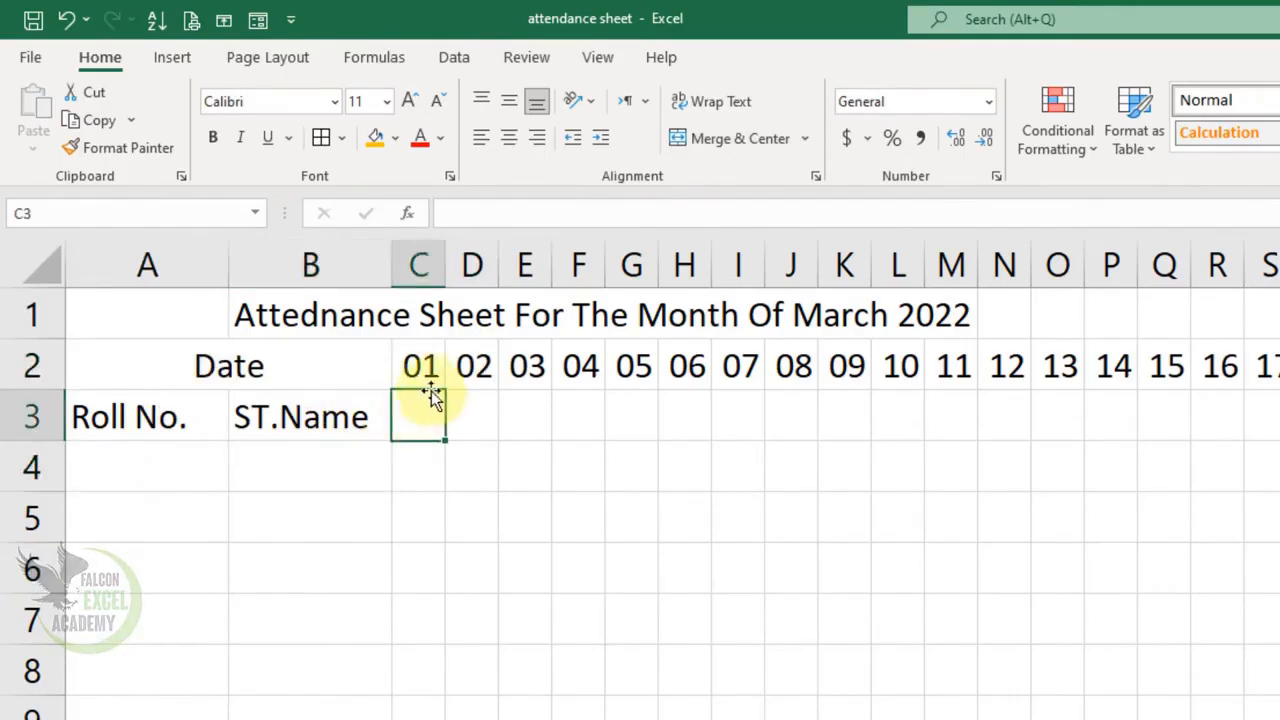
left_click(420, 366)
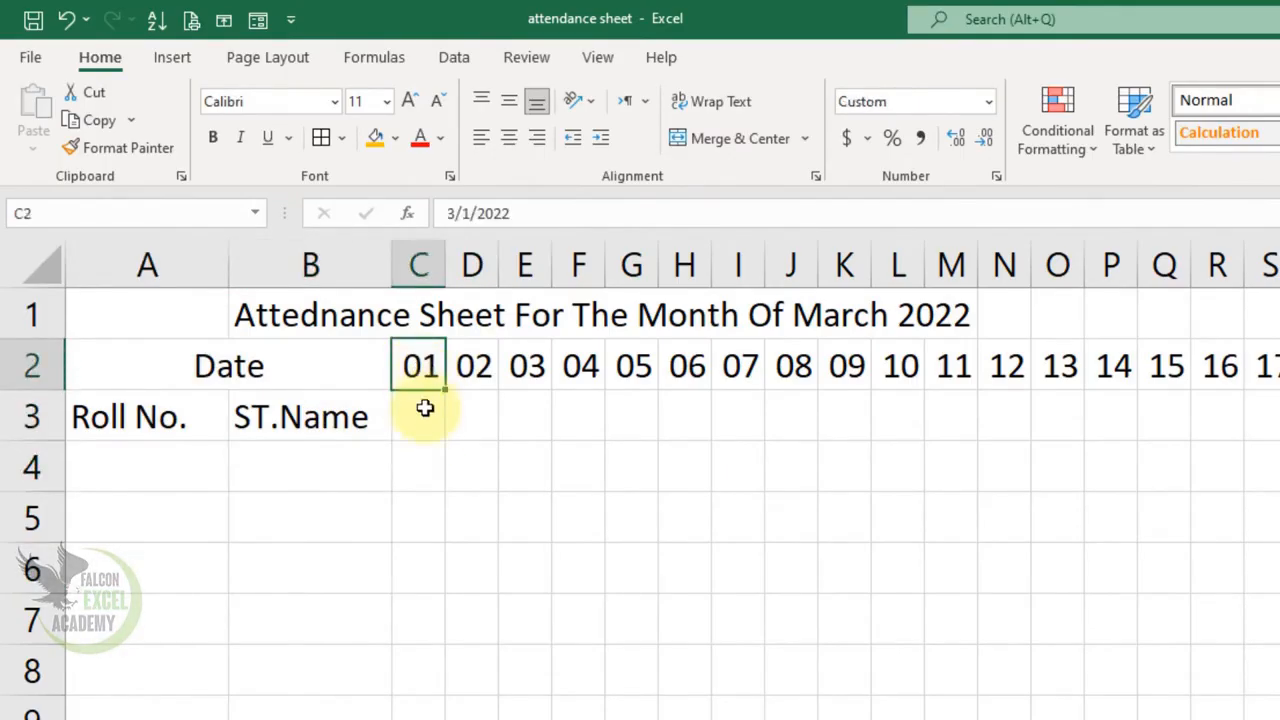
Enter the formula =TEXT(C2,"DDD") in cell C3 to show the weekday of the date above.
left_click(425, 417)
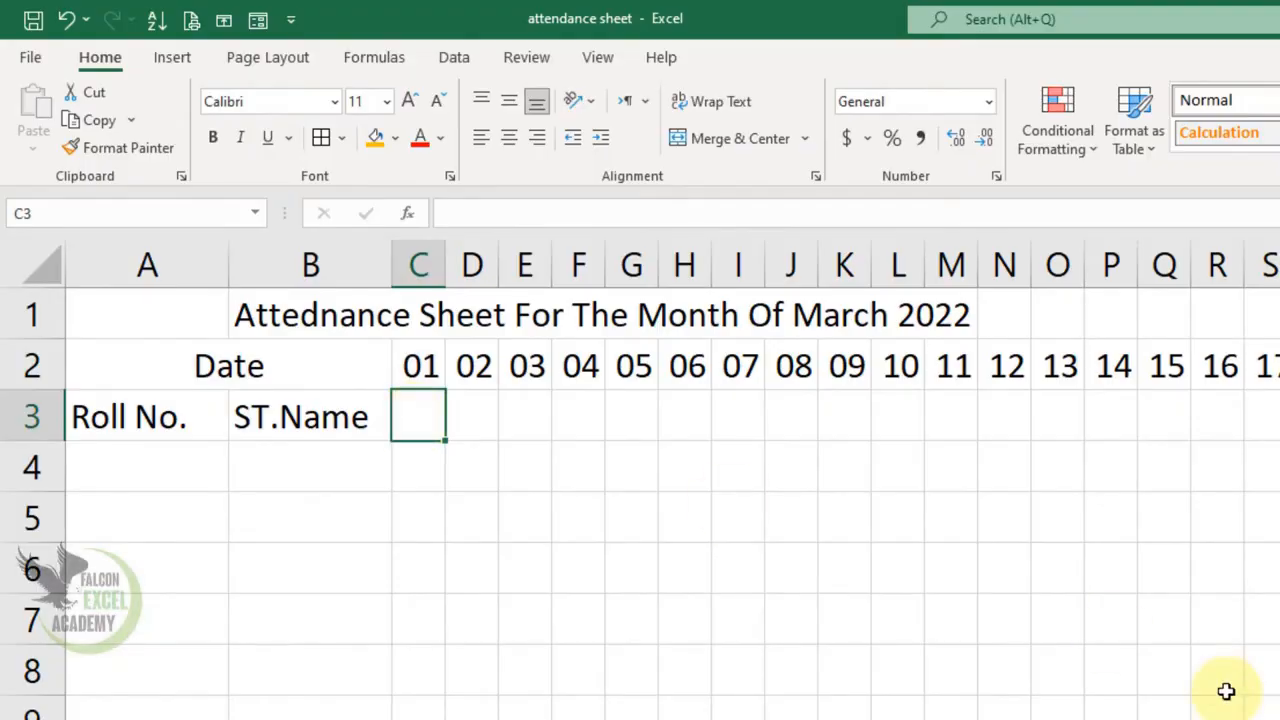
type("=text")
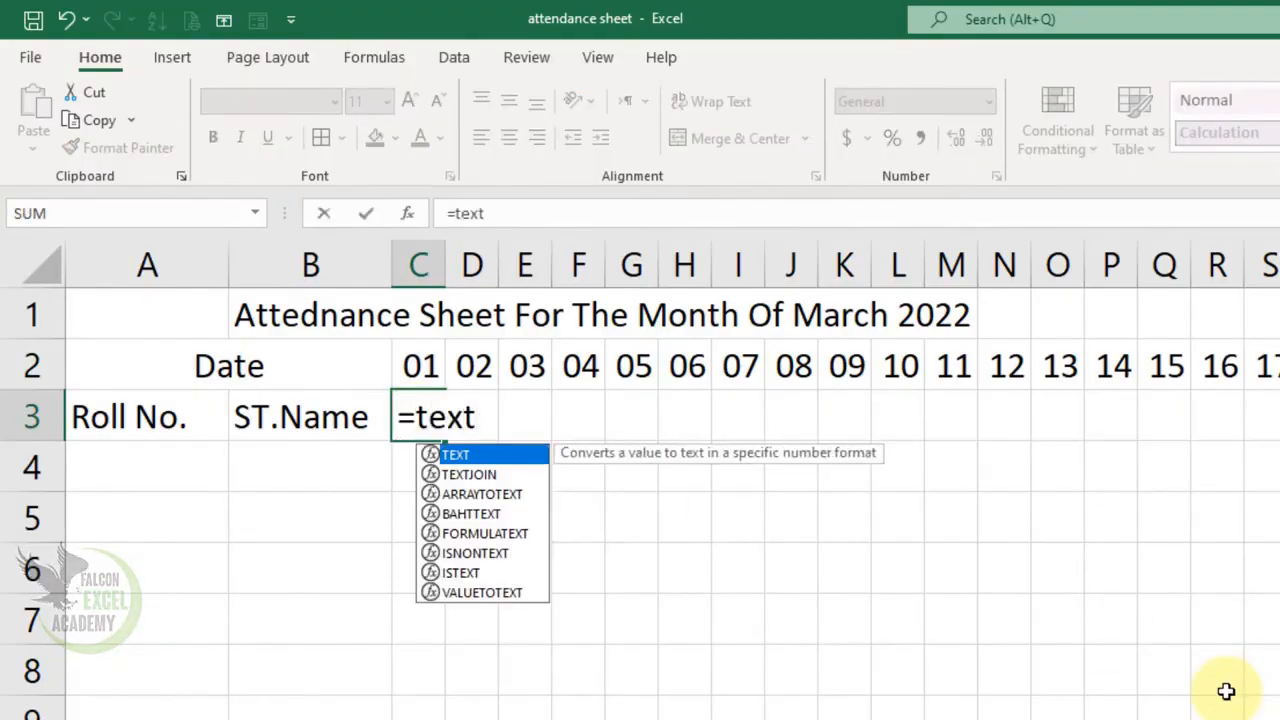
type("(")
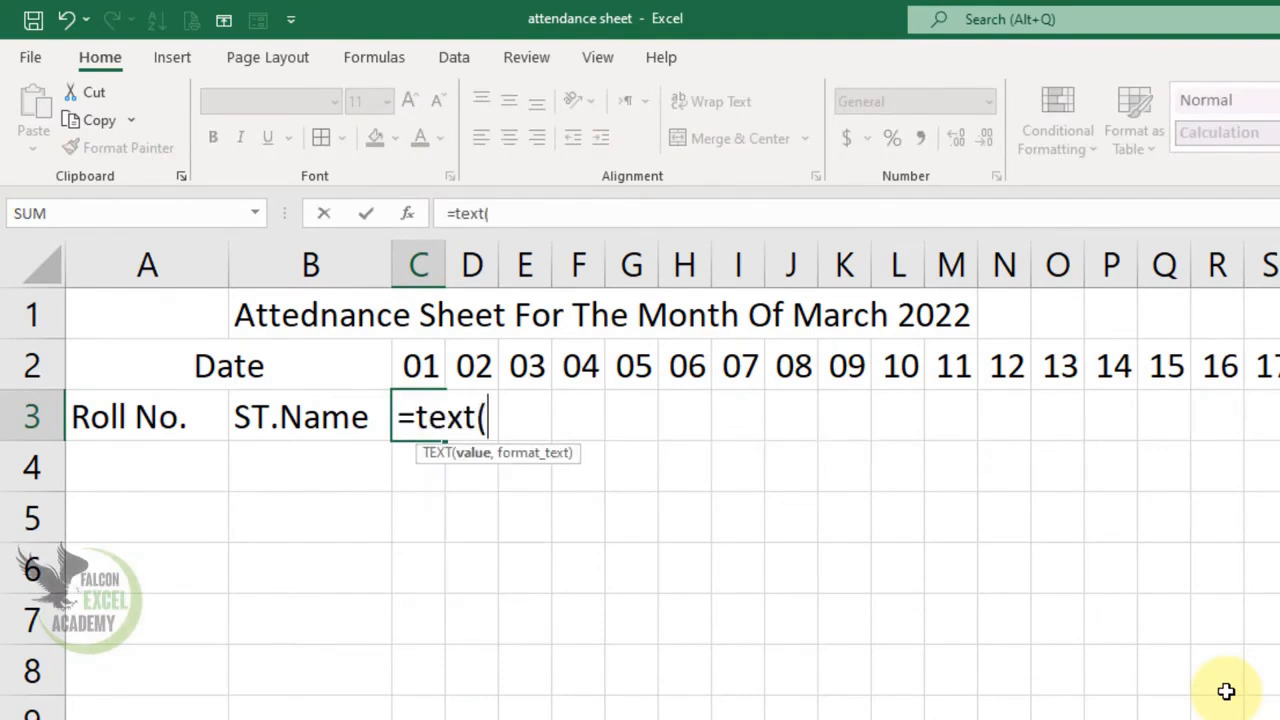
left_click(416, 368)
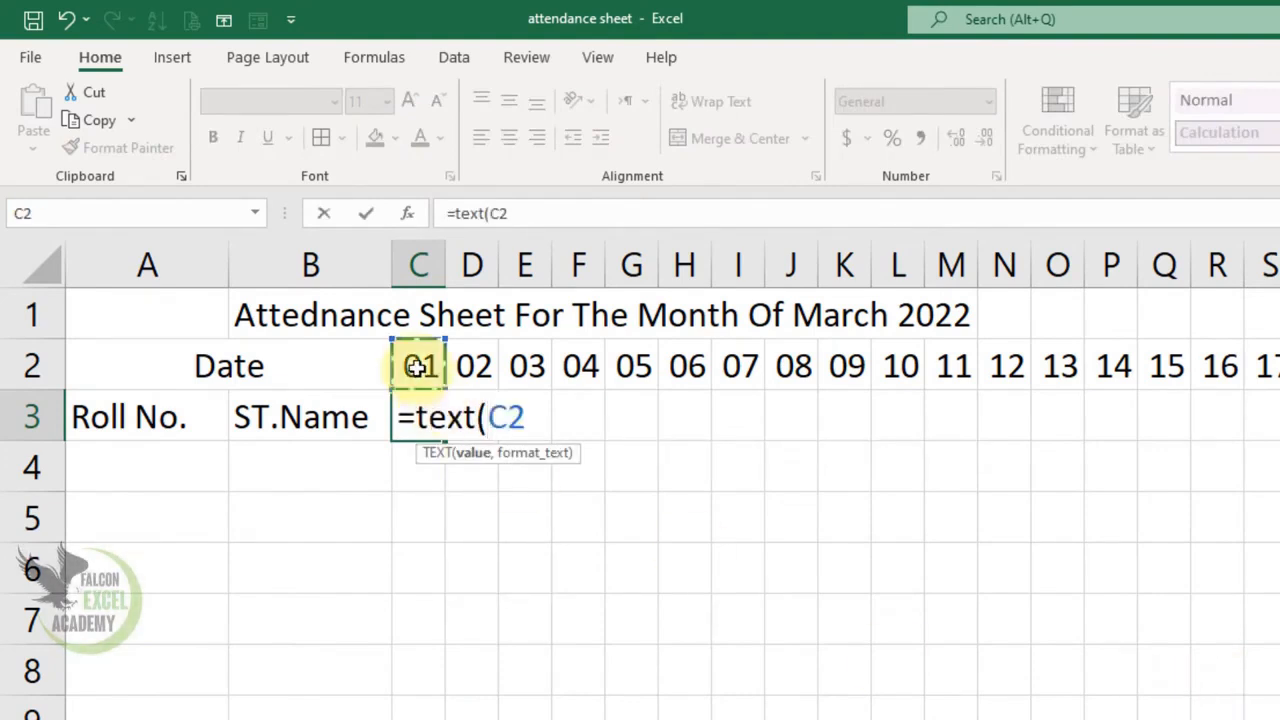
type(",")
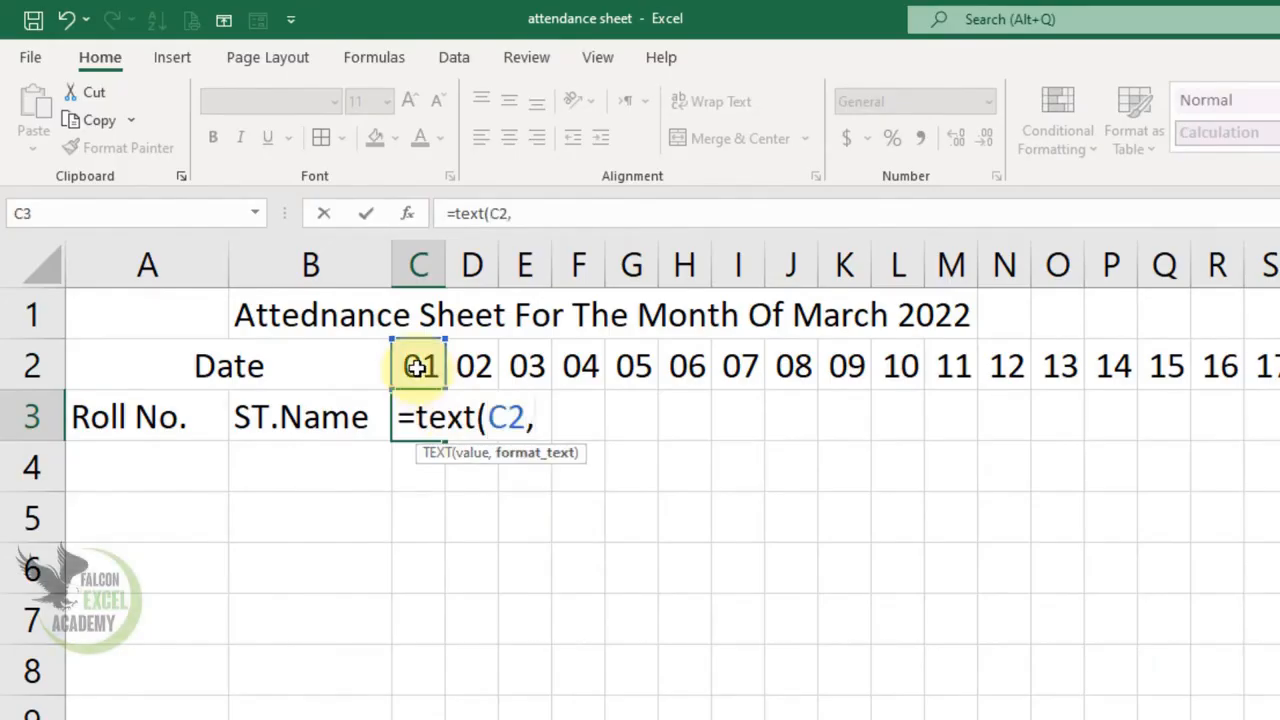
type("\"DDD")
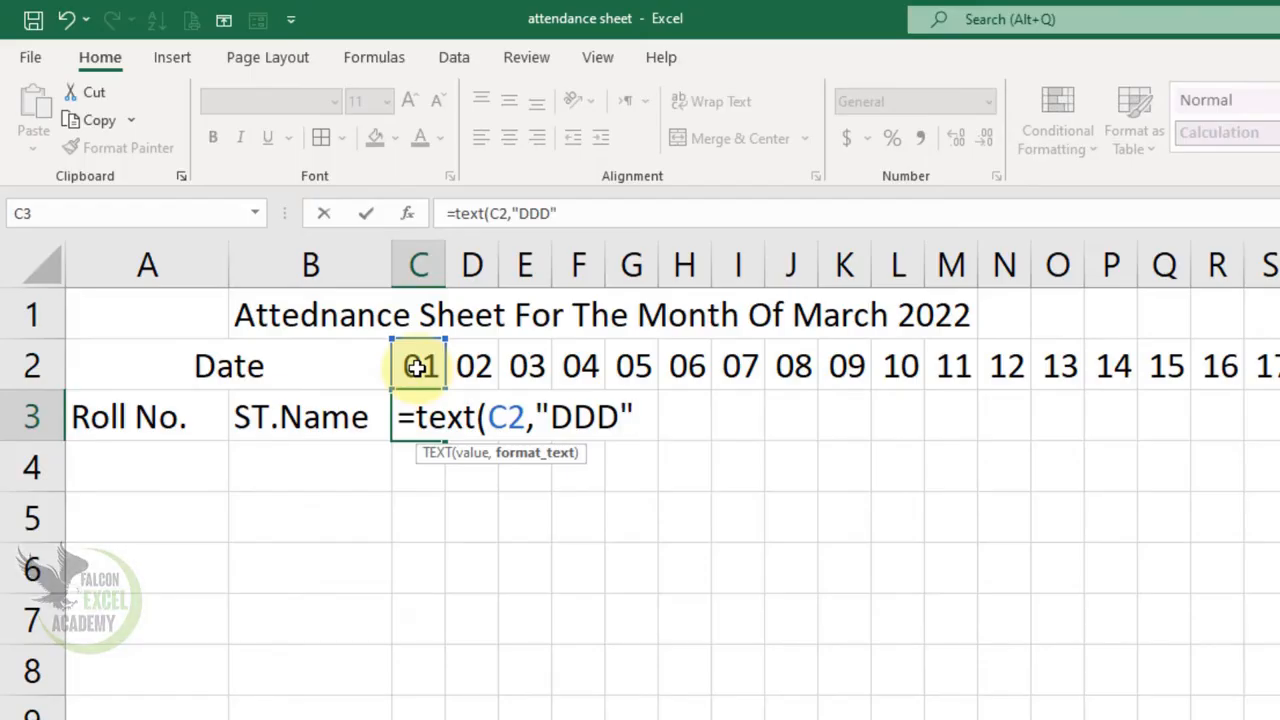
type("\")")
key("Return")
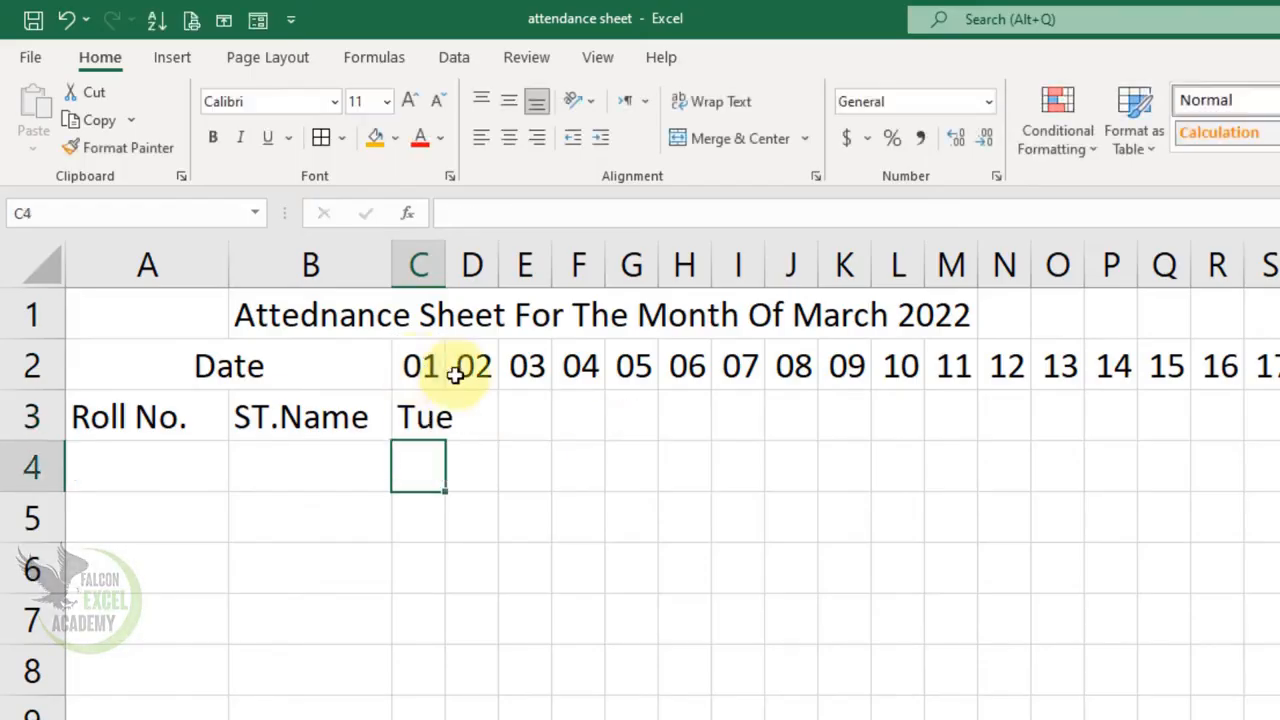
Fill the weekday formula from C3 across row 3 to AG3, under day 31.
left_click(420, 422)
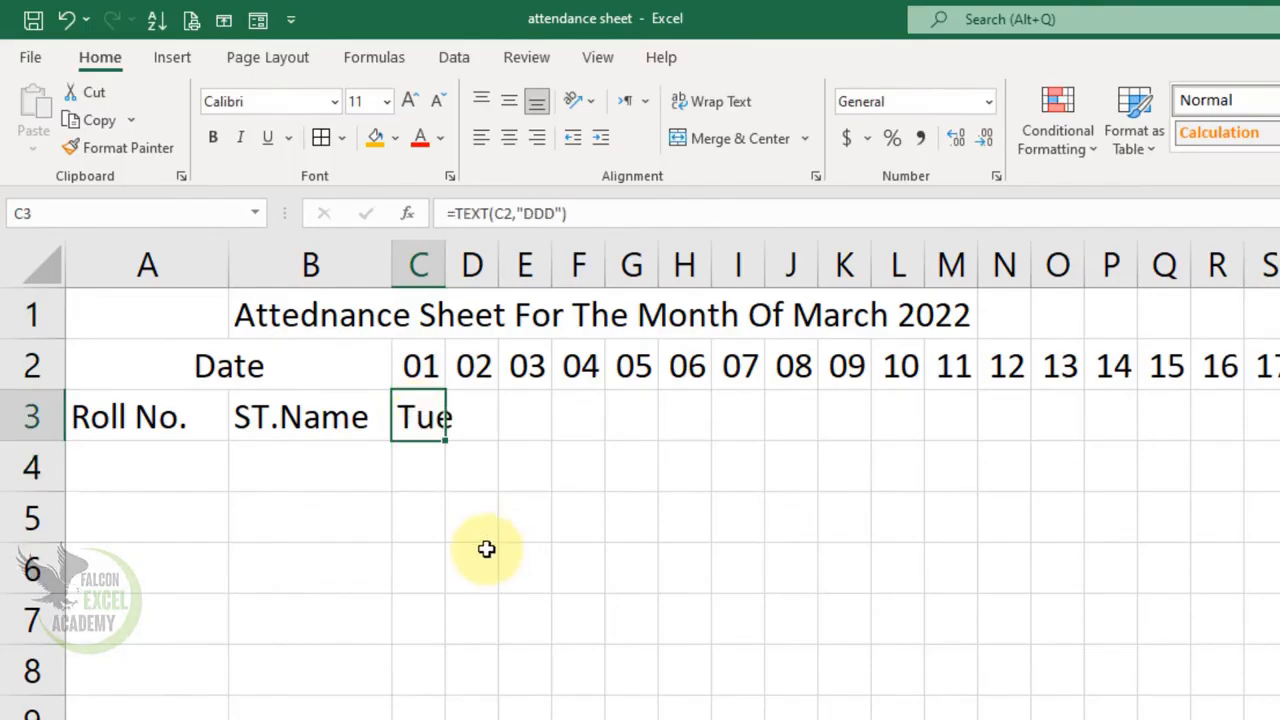
left_click_drag(444, 445, 1279, 561)
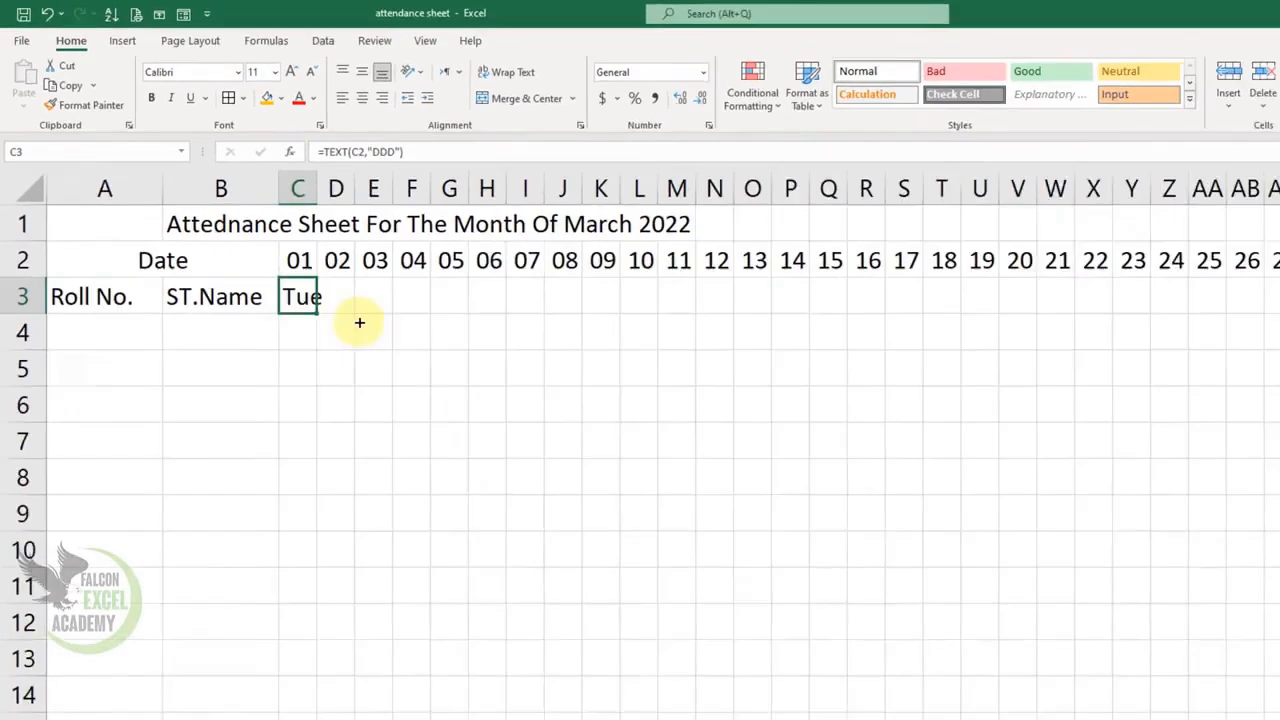
left_click_drag(1178, 323, 1172, 325)
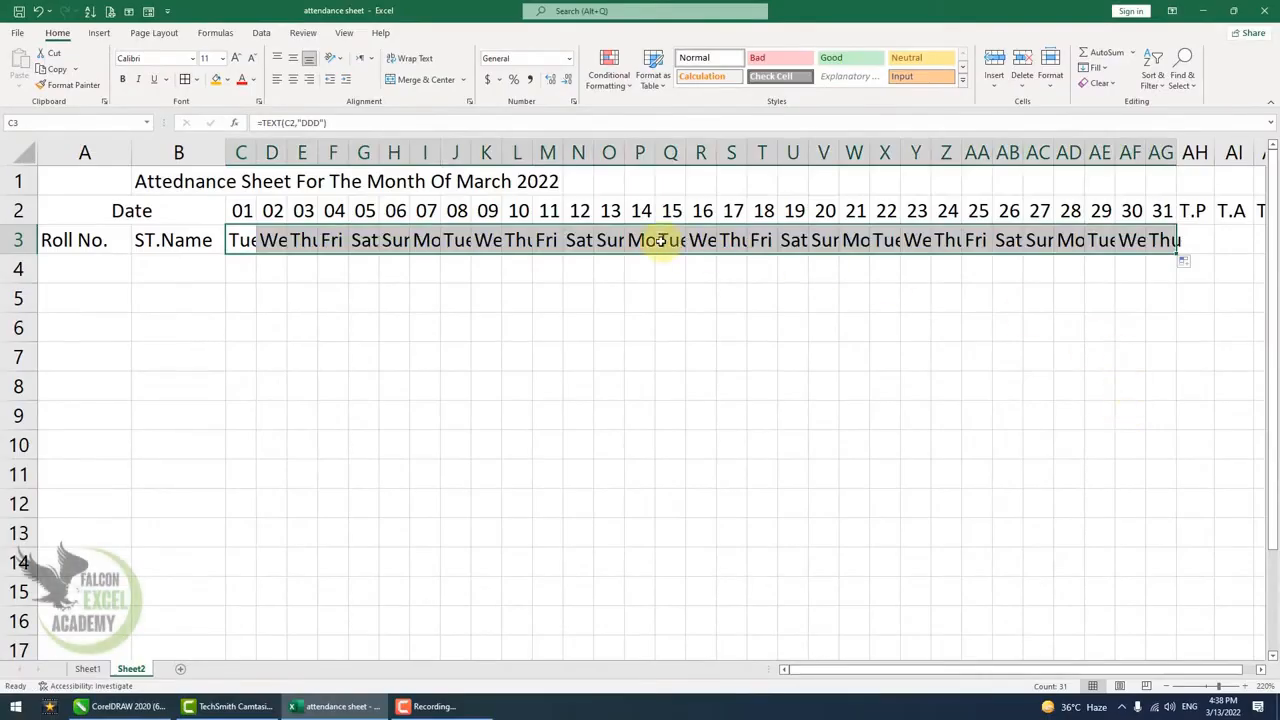
Autofit the widths of columns C through AG so the weekday names fit.
left_click_drag(1160, 155, 230, 152)
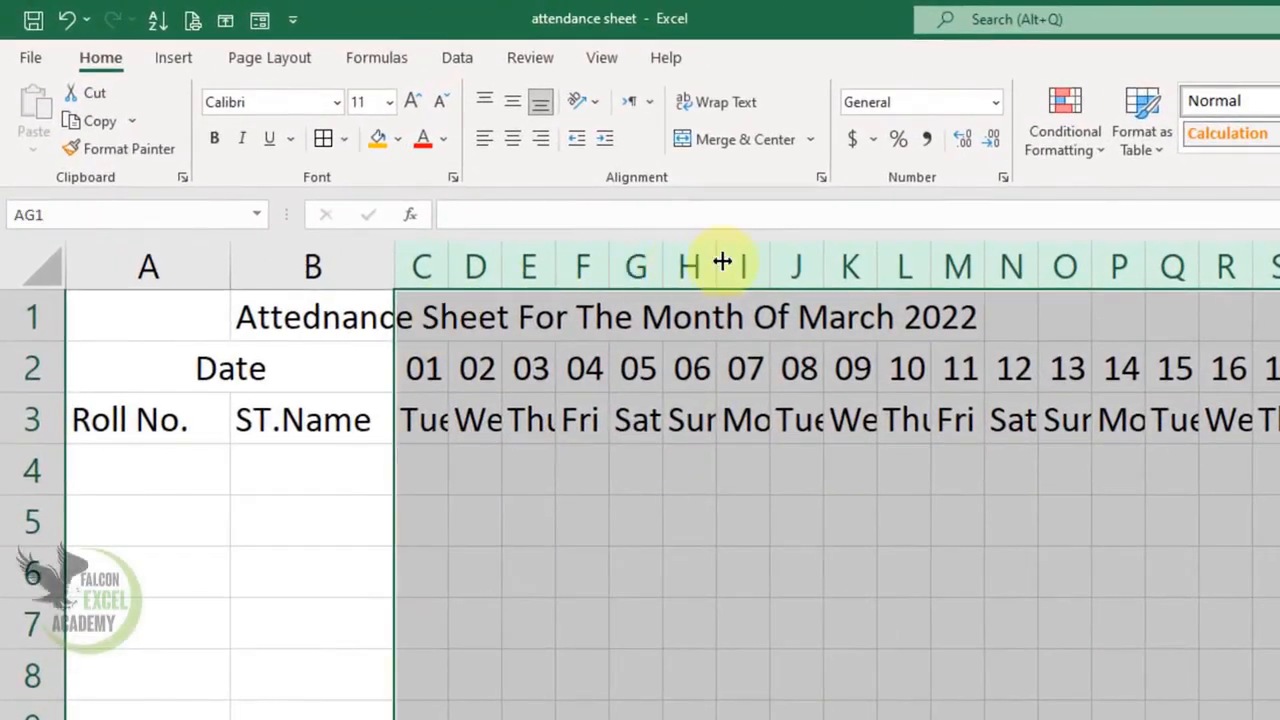
double_click(722, 262)
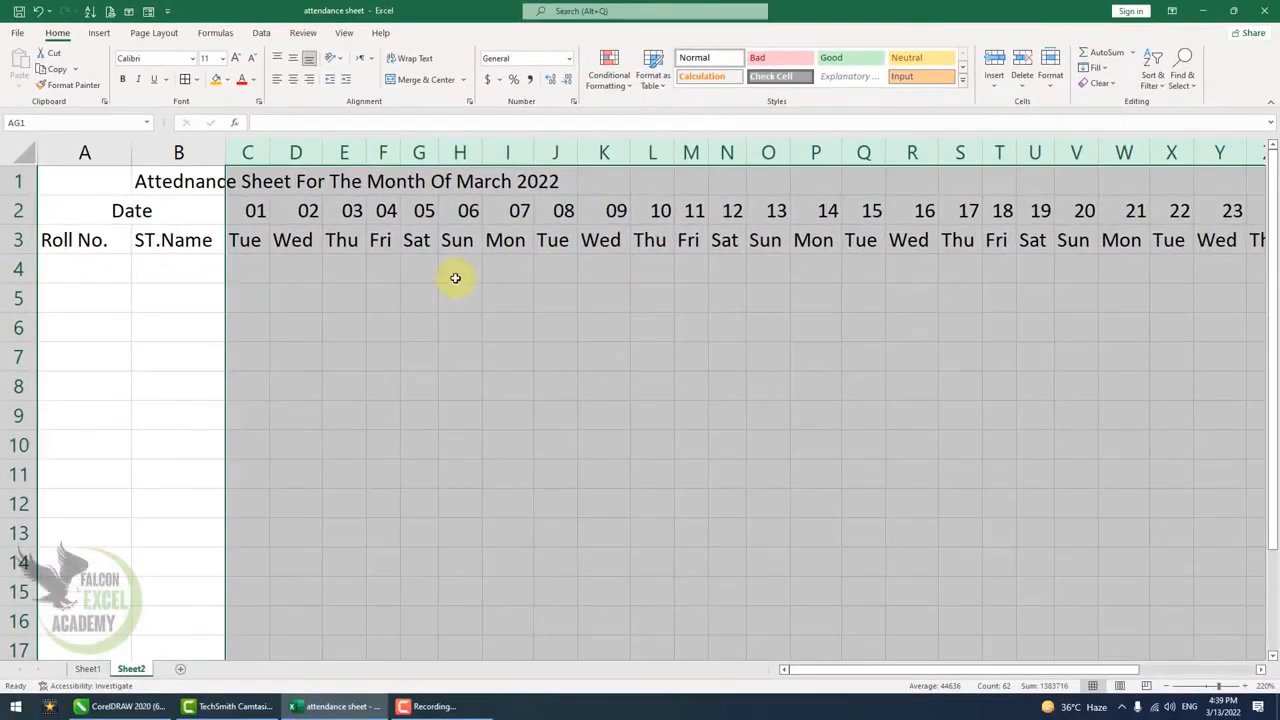
left_click(430, 272)
left_click(352, 210)
left_click(344, 242)
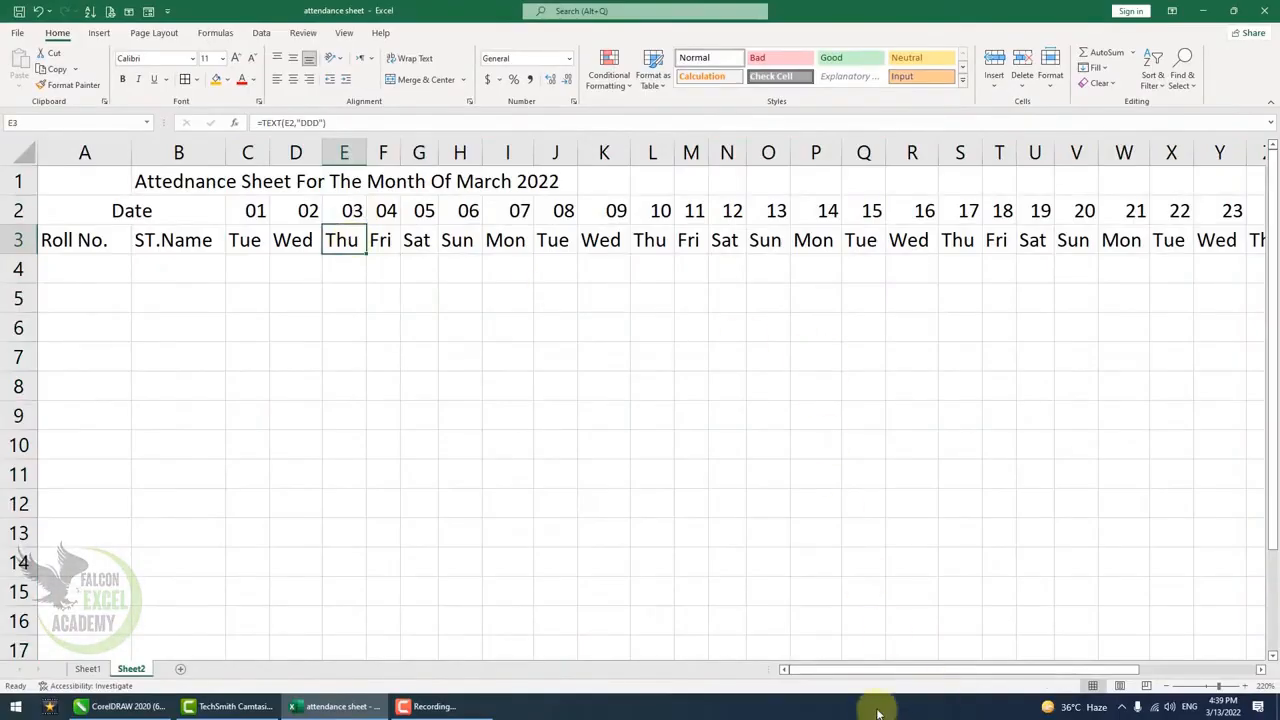
left_click(1263, 670)
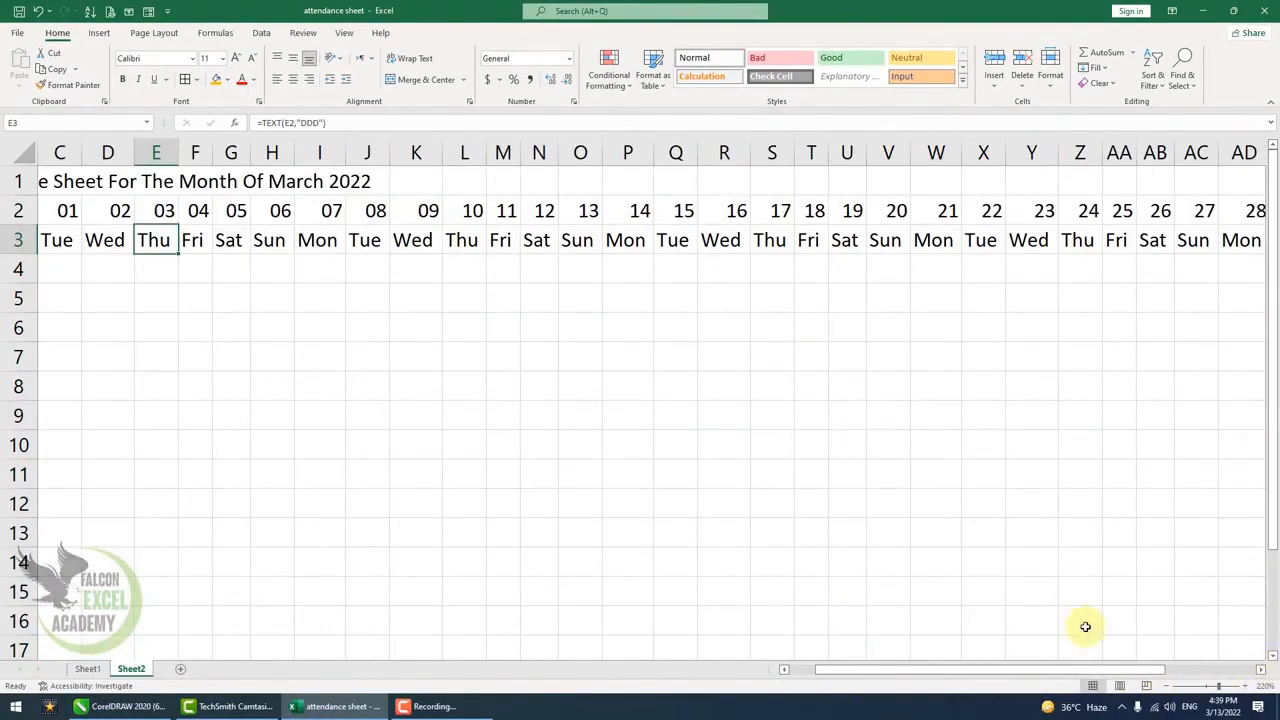
Merge and center the attendance sheet title across cells A1 to AJ1.
left_click(1165, 687)
left_click(1165, 688)
left_click(1165, 688)
left_click(1165, 688)
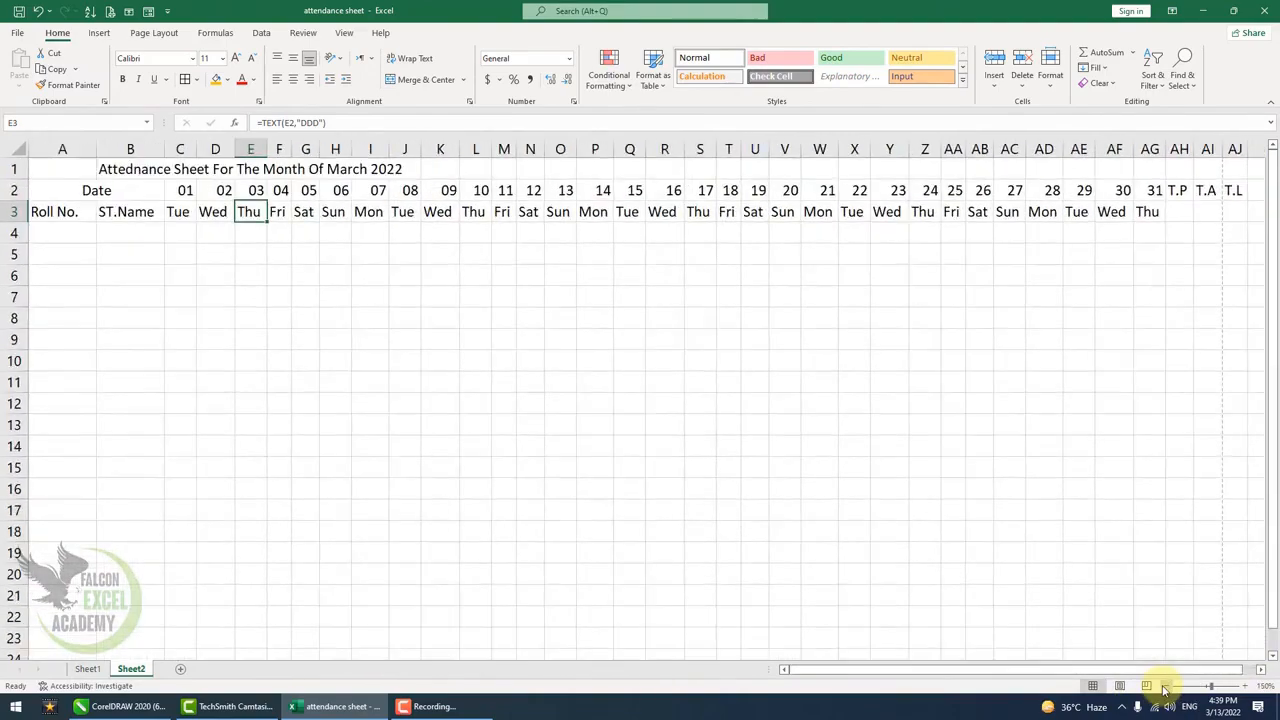
left_click(1165, 688)
left_click(748, 500)
left_click_drag(1160, 167, 58, 167)
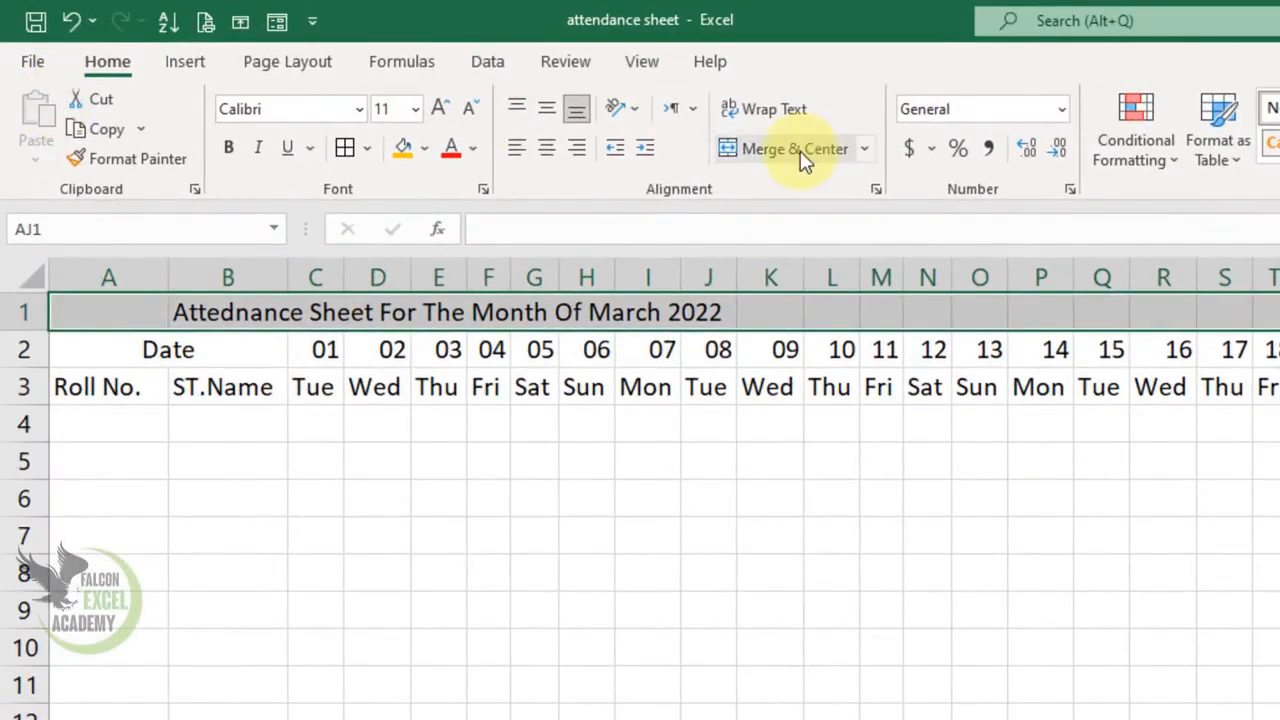
left_click(612, 156)
Format the merged title with font size 28, an orange fill and bold text.
left_click(414, 108)
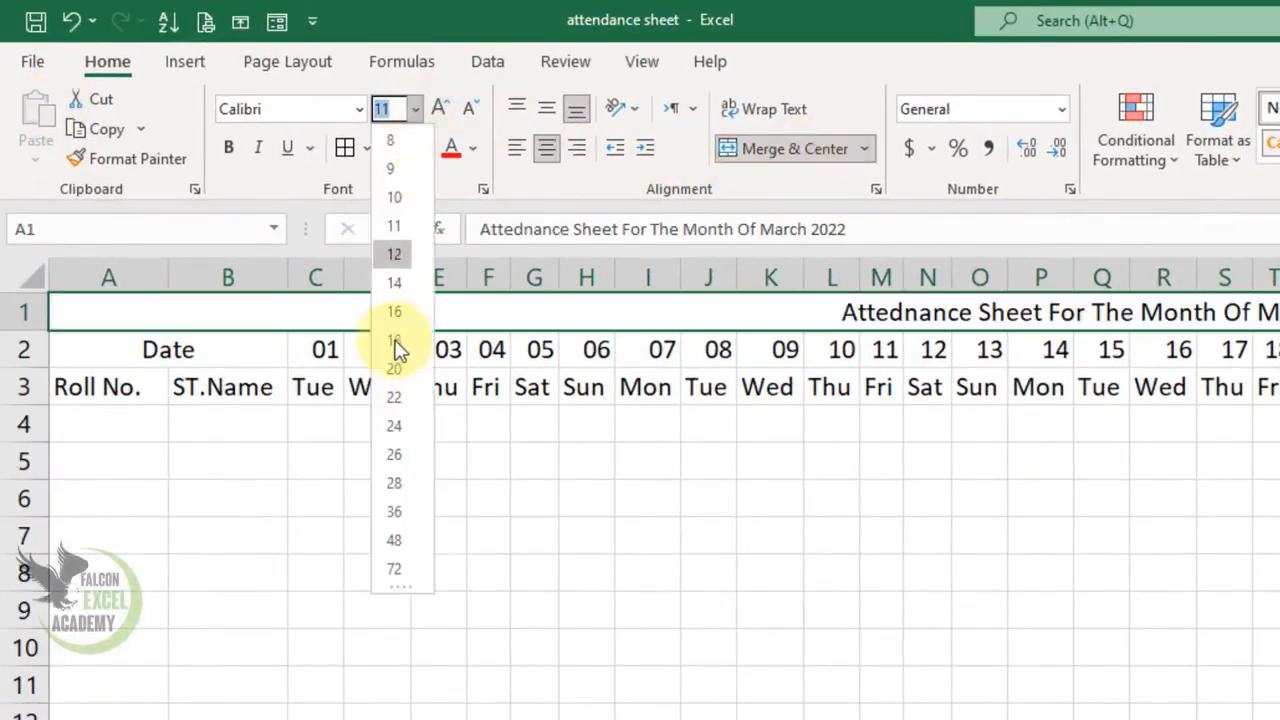
left_click(397, 487)
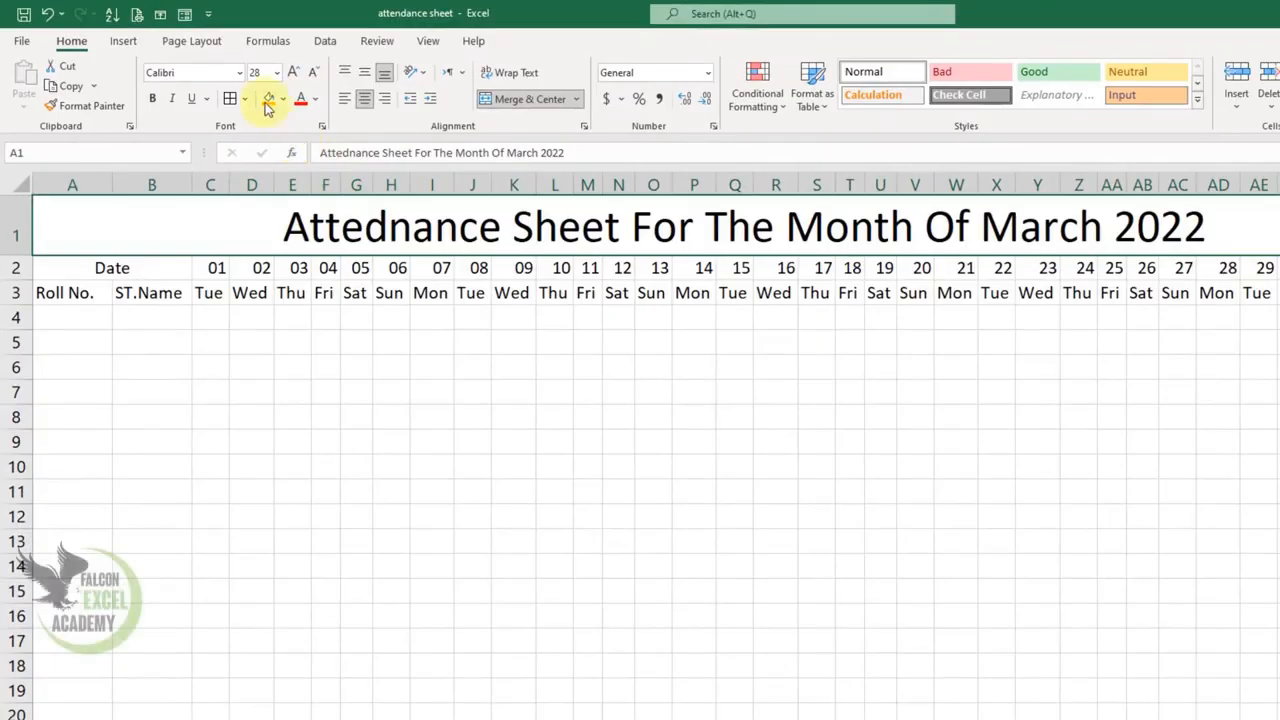
left_click(383, 141)
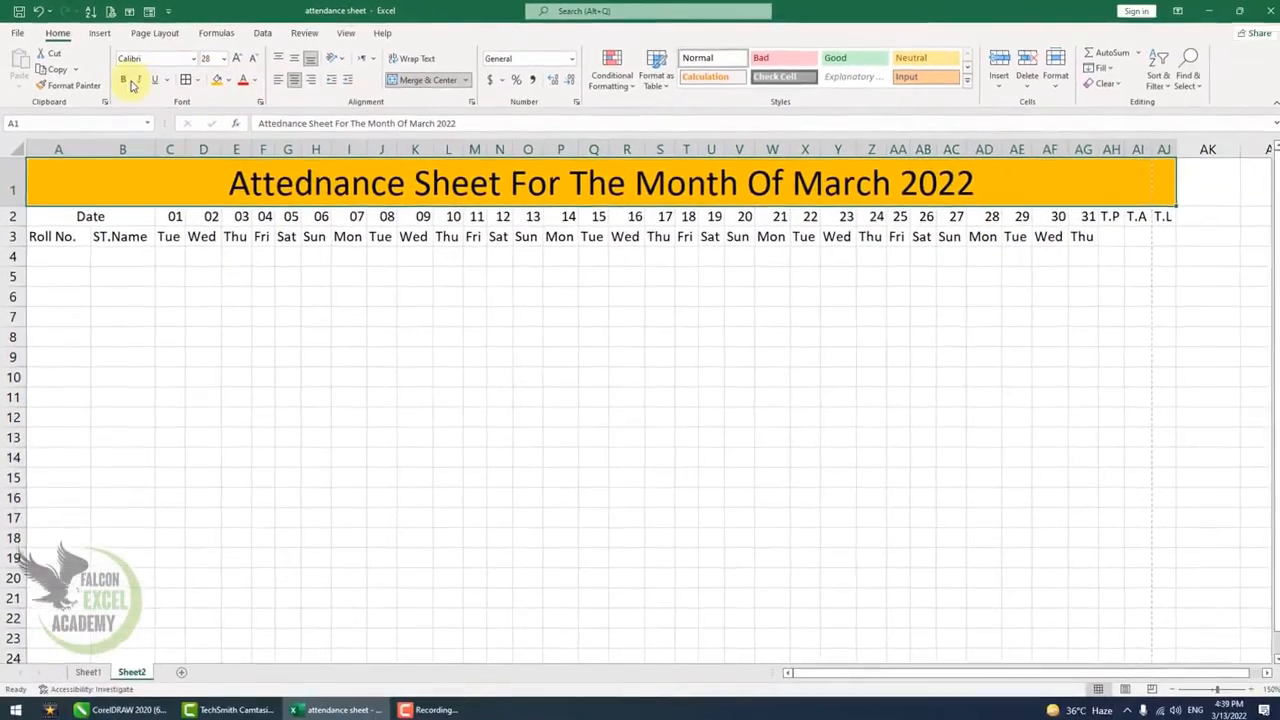
left_click(155, 102)
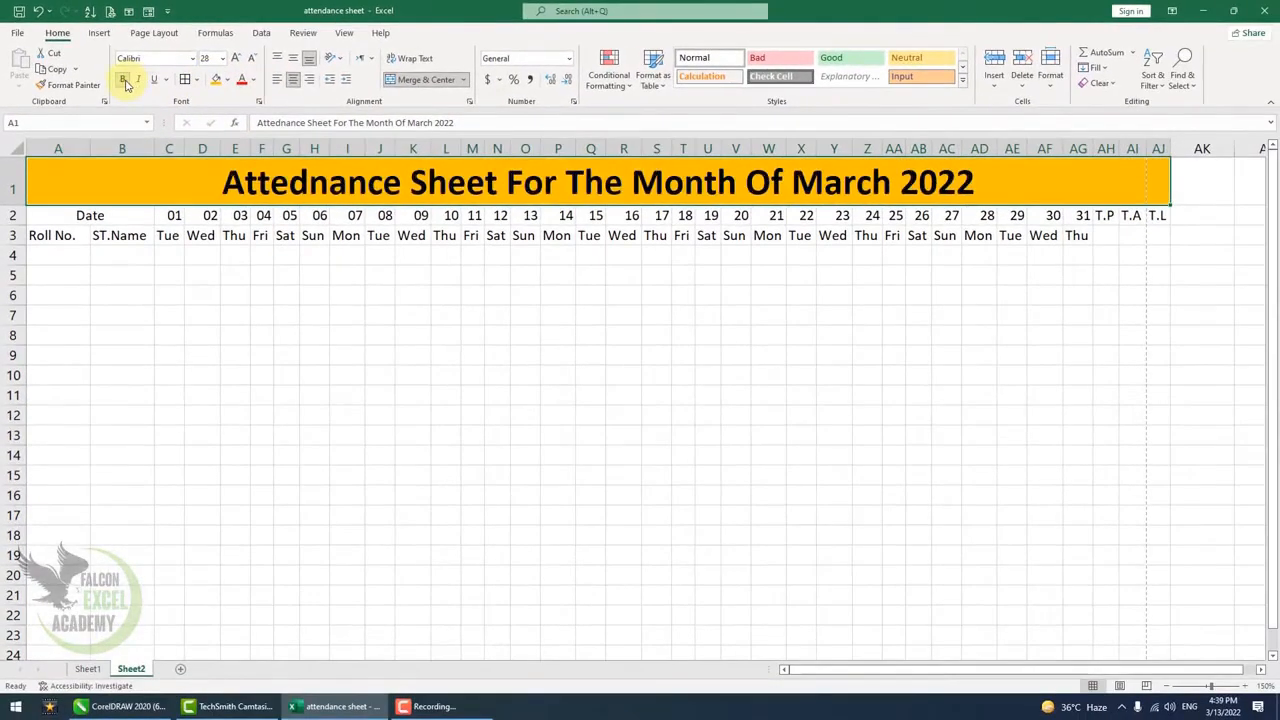
Merge each of the T.P, T.A and T.L headings in columns AH to AJ across rows 2 and 3.
left_click(1108, 217)
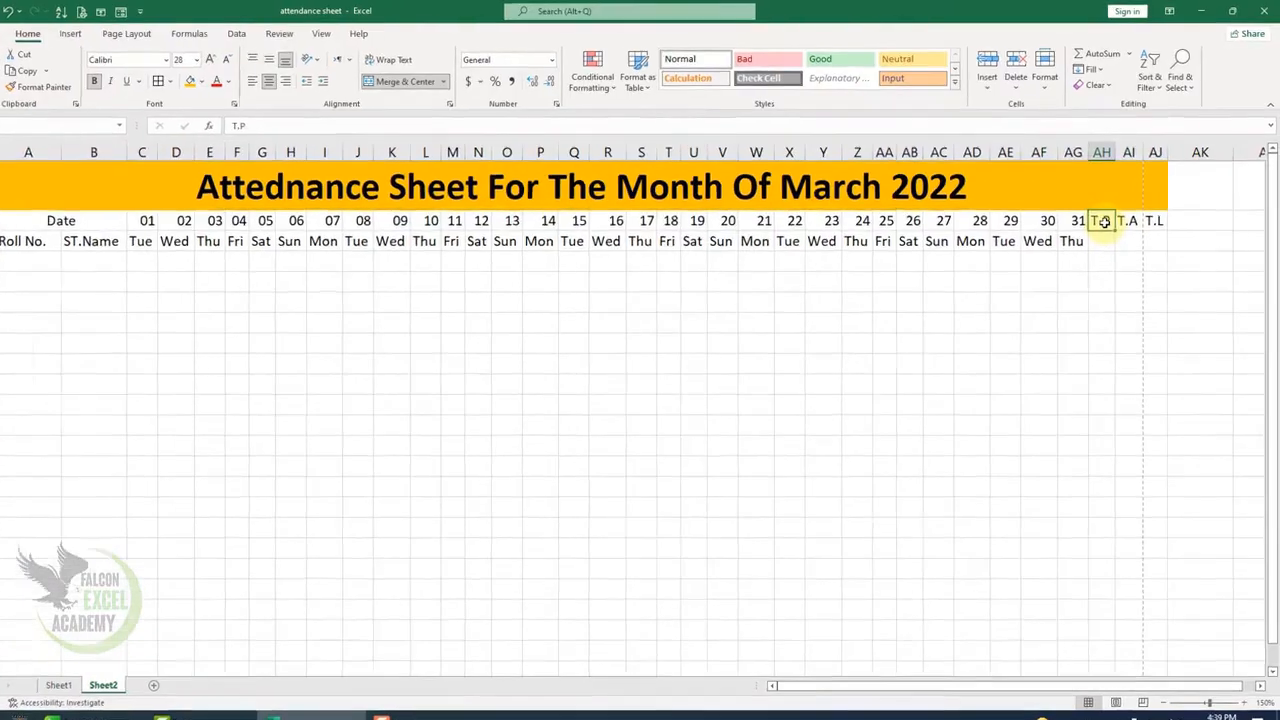
left_click_drag(1109, 217, 1108, 235)
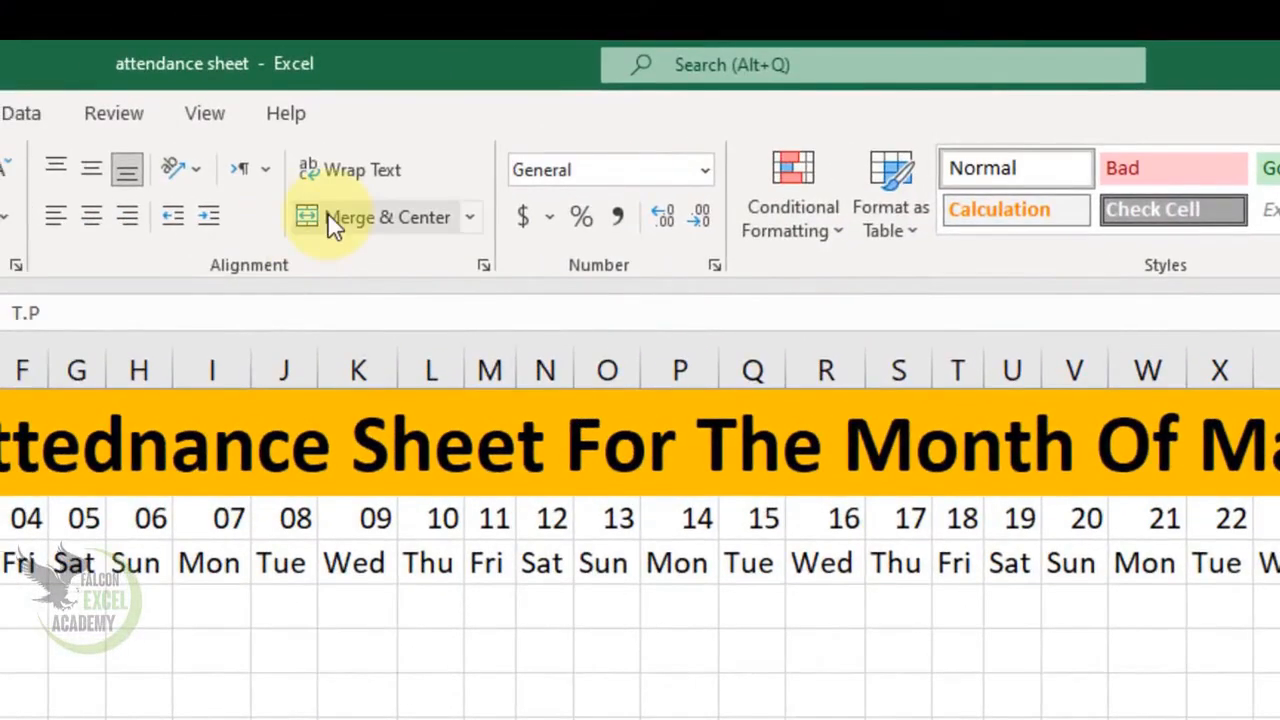
left_click(154, 210)
left_click_drag(958, 483, 957, 522)
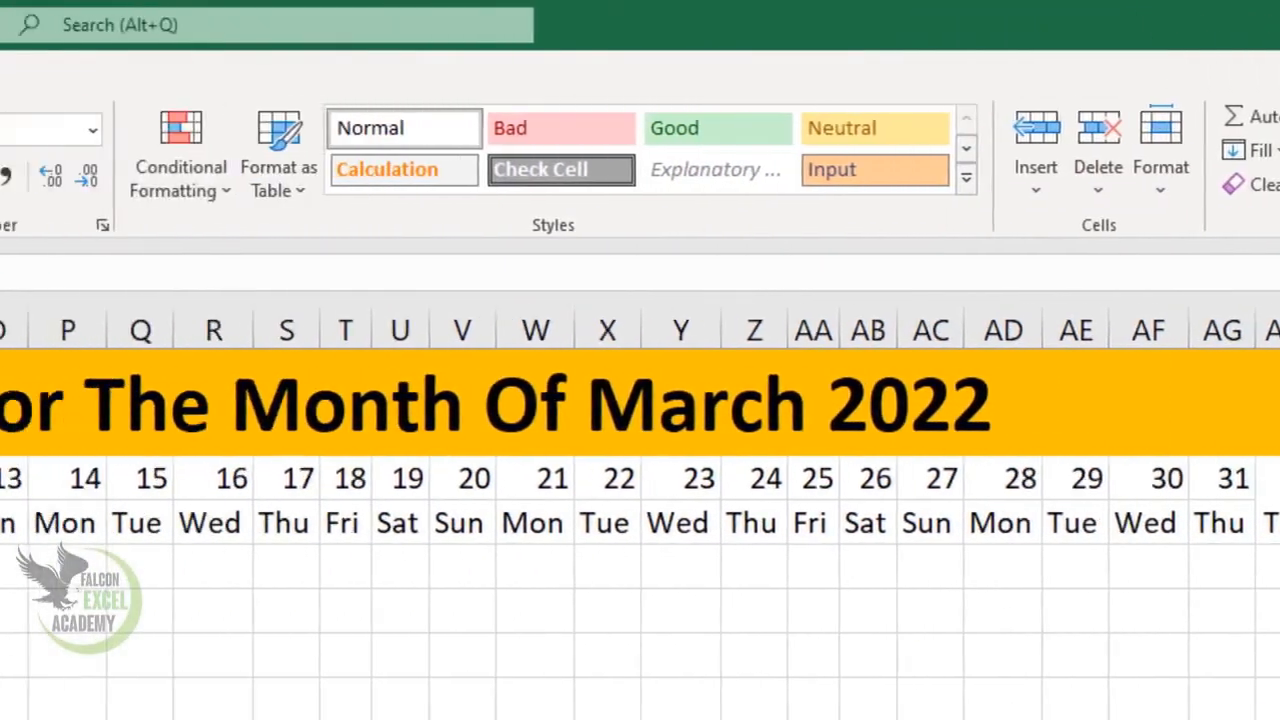
left_click(104, 165)
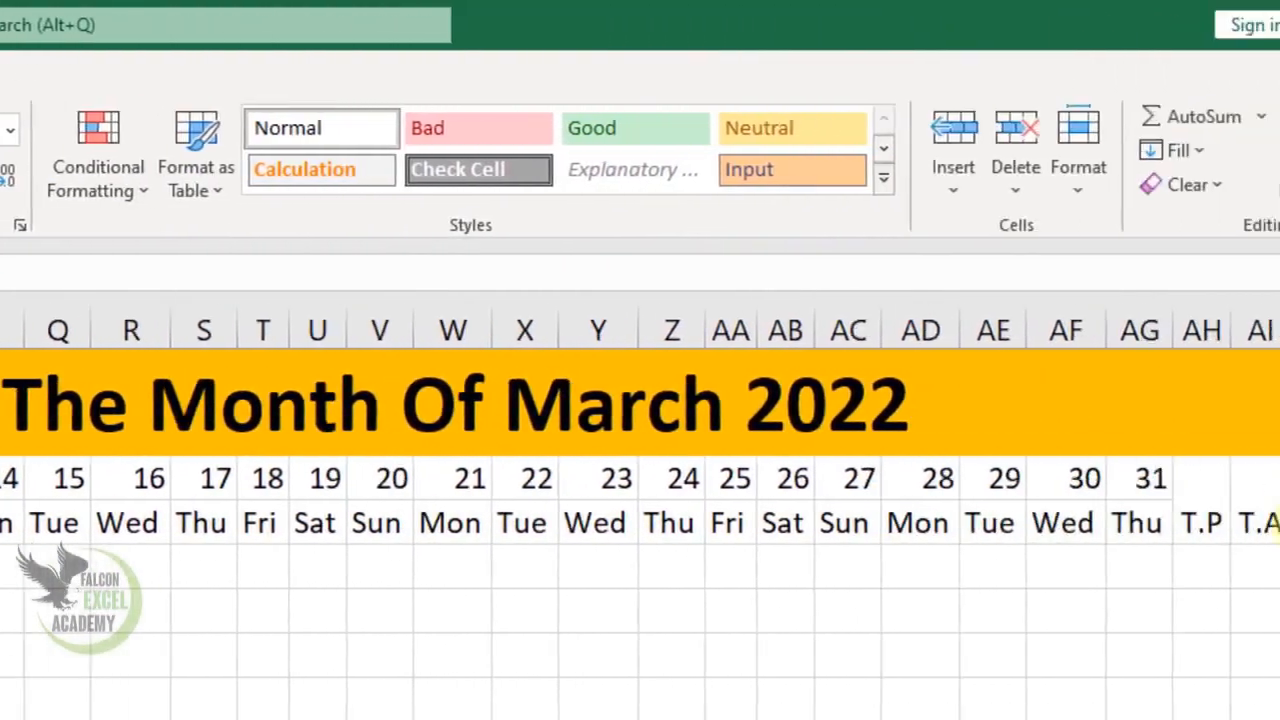
left_click_drag(1194, 478, 1194, 521)
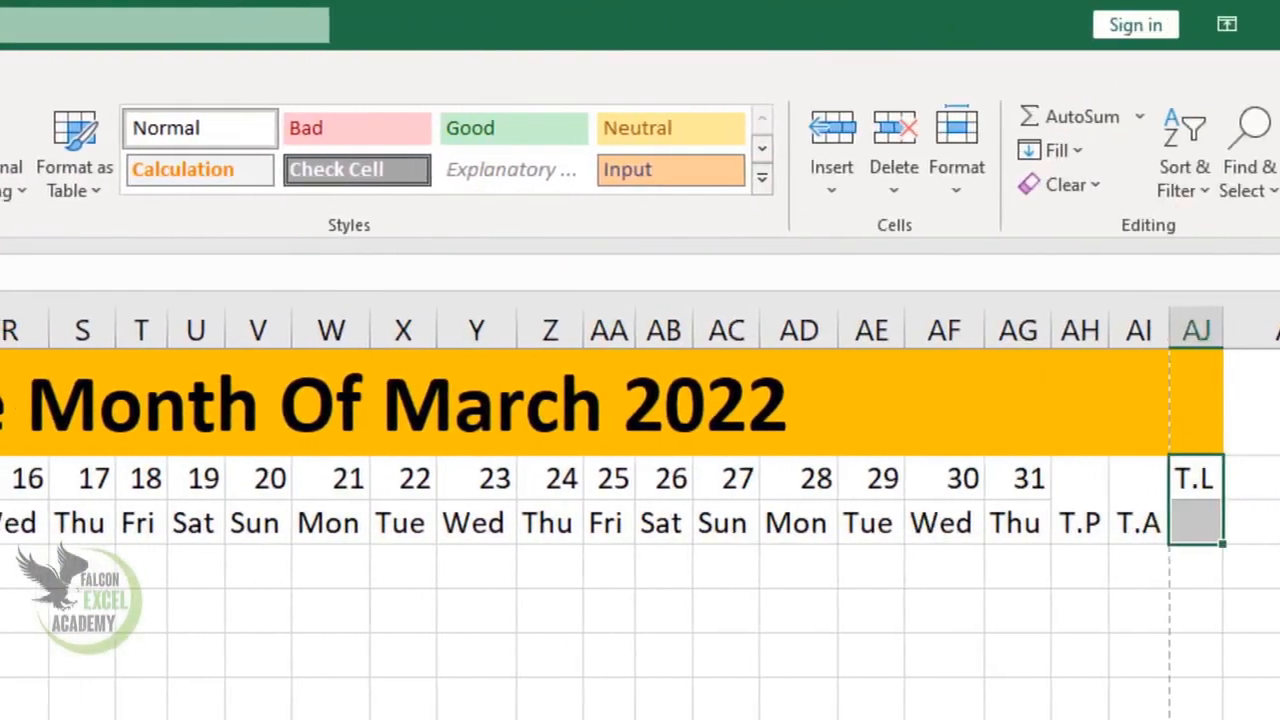
left_click(178, 186)
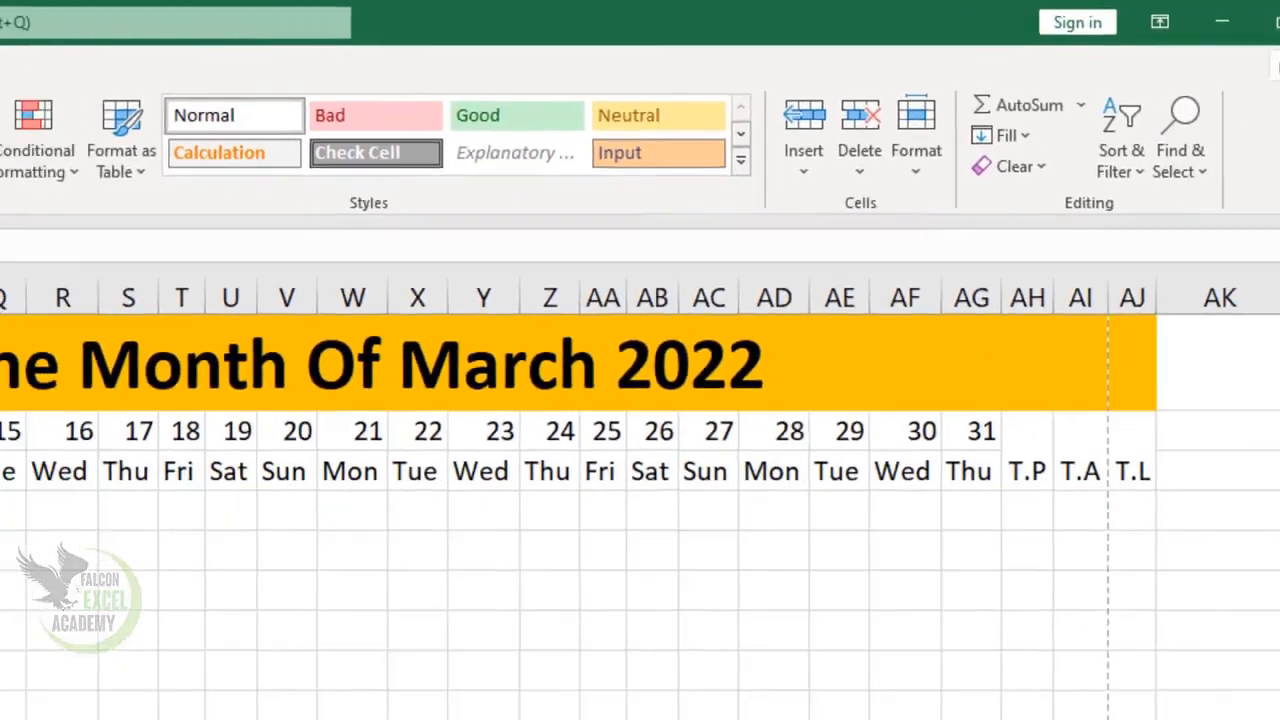
Center the contents of A2:AJ18 horizontally and vertically, and put borders around all cells in that range.
left_click_drag(58, 215, 1152, 529)
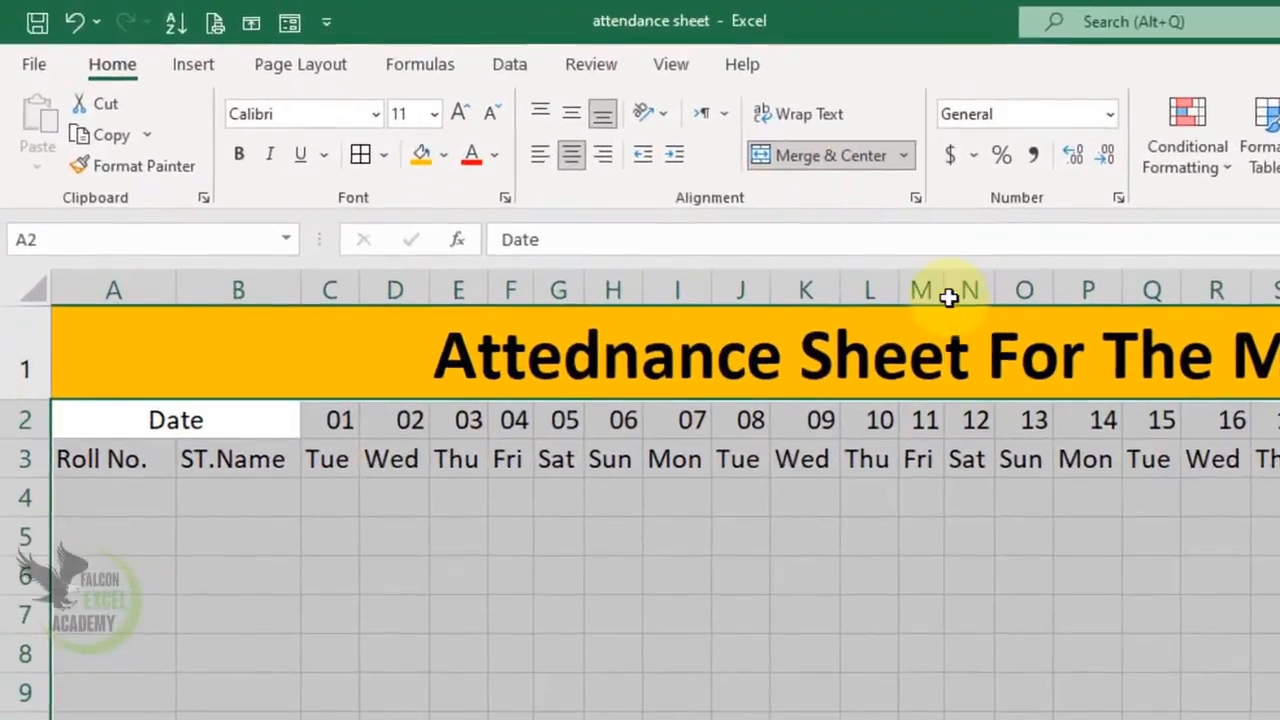
left_click(570, 150)
left_click(570, 150)
left_click(574, 110)
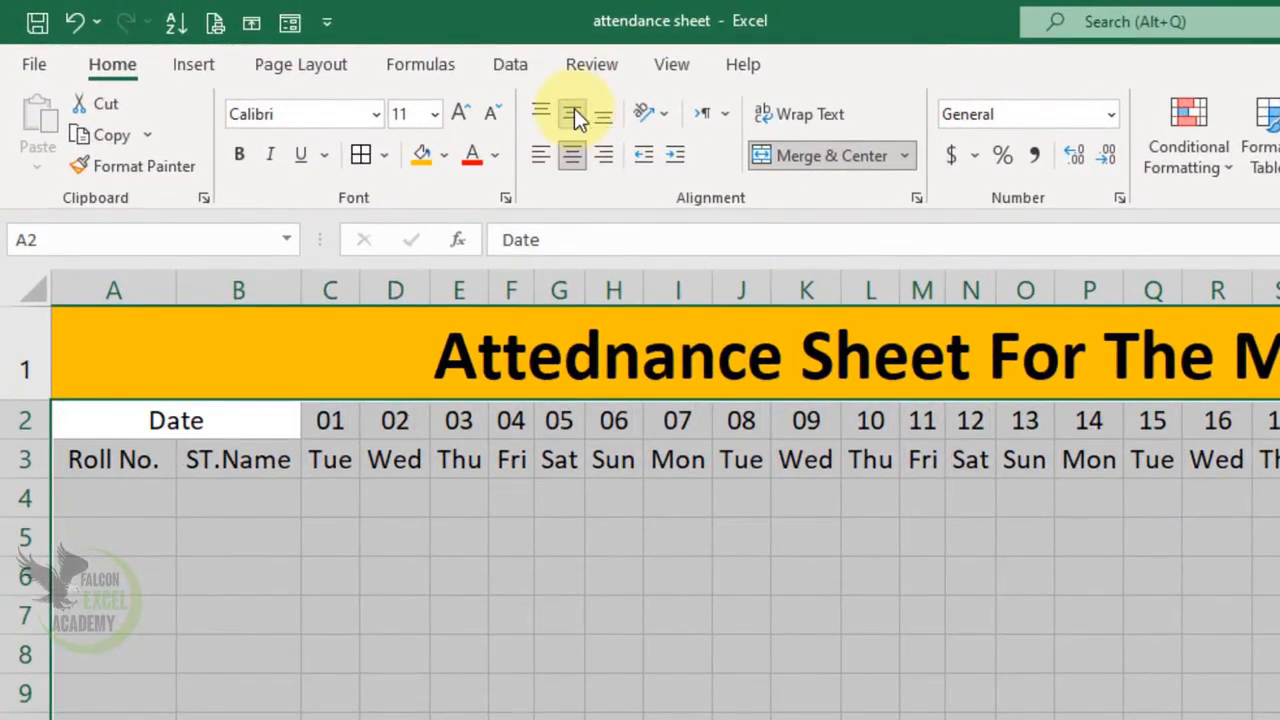
left_click(367, 159)
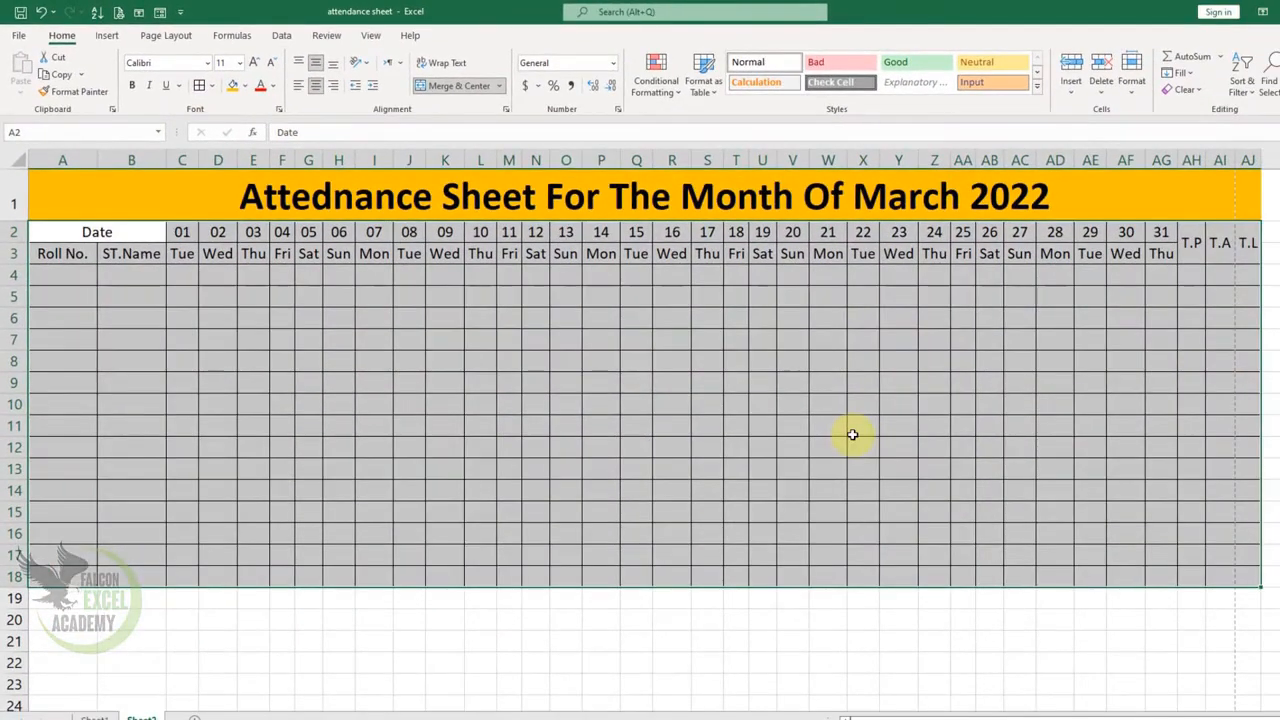
left_click(489, 361)
Apply List data validation to the day cells C4:AG18, with attendance codes including P and A as the source.
left_click(180, 283)
key("Left")
key("Left")
left_click(183, 282)
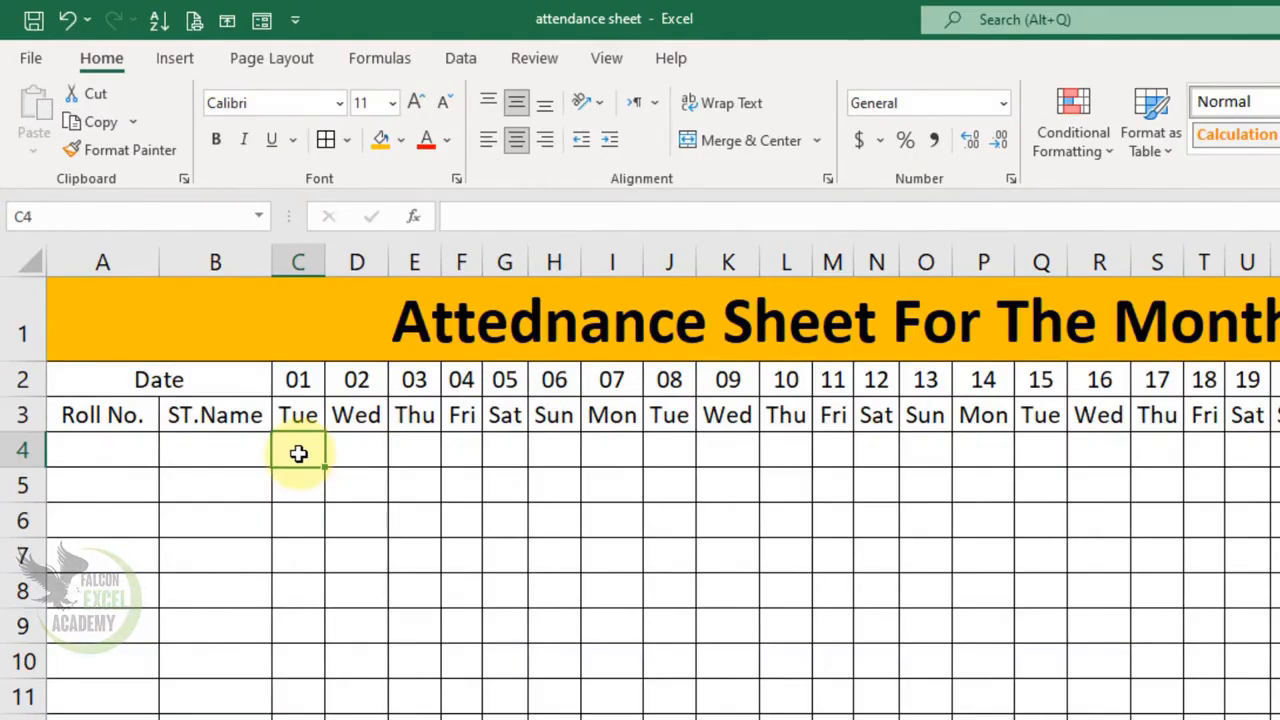
left_click_drag(298, 453, 1143, 561)
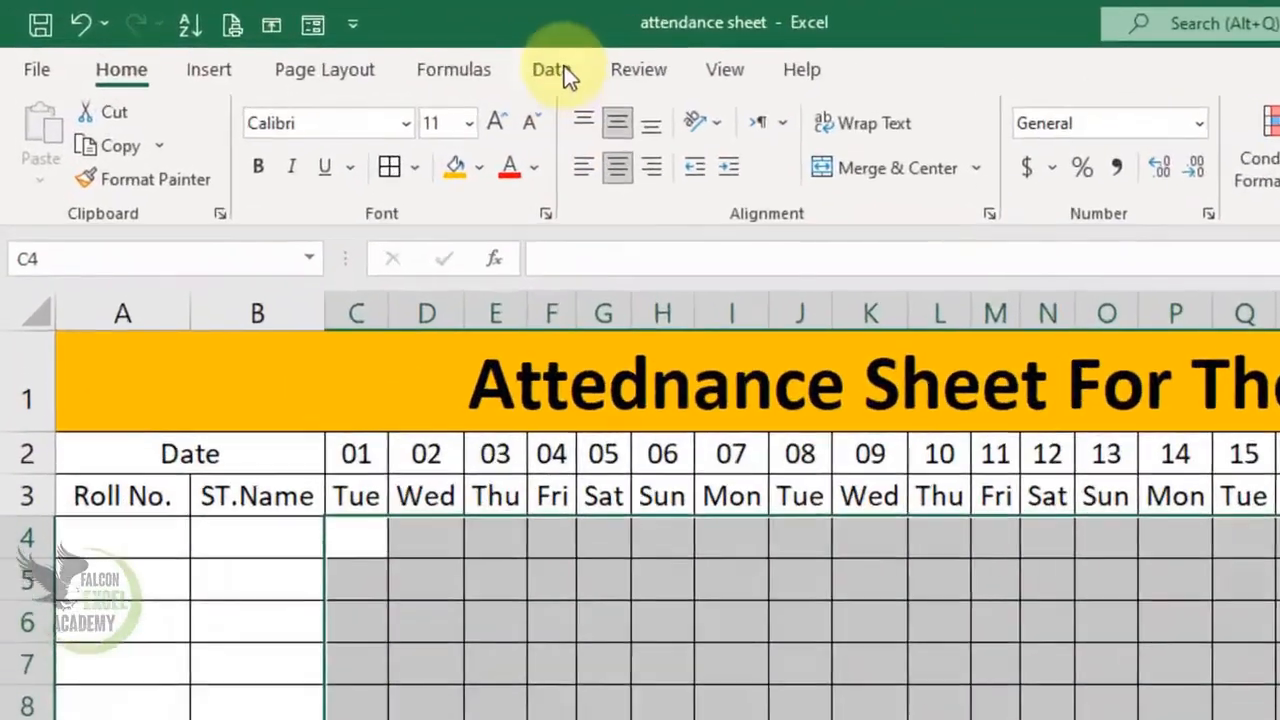
left_click(277, 35)
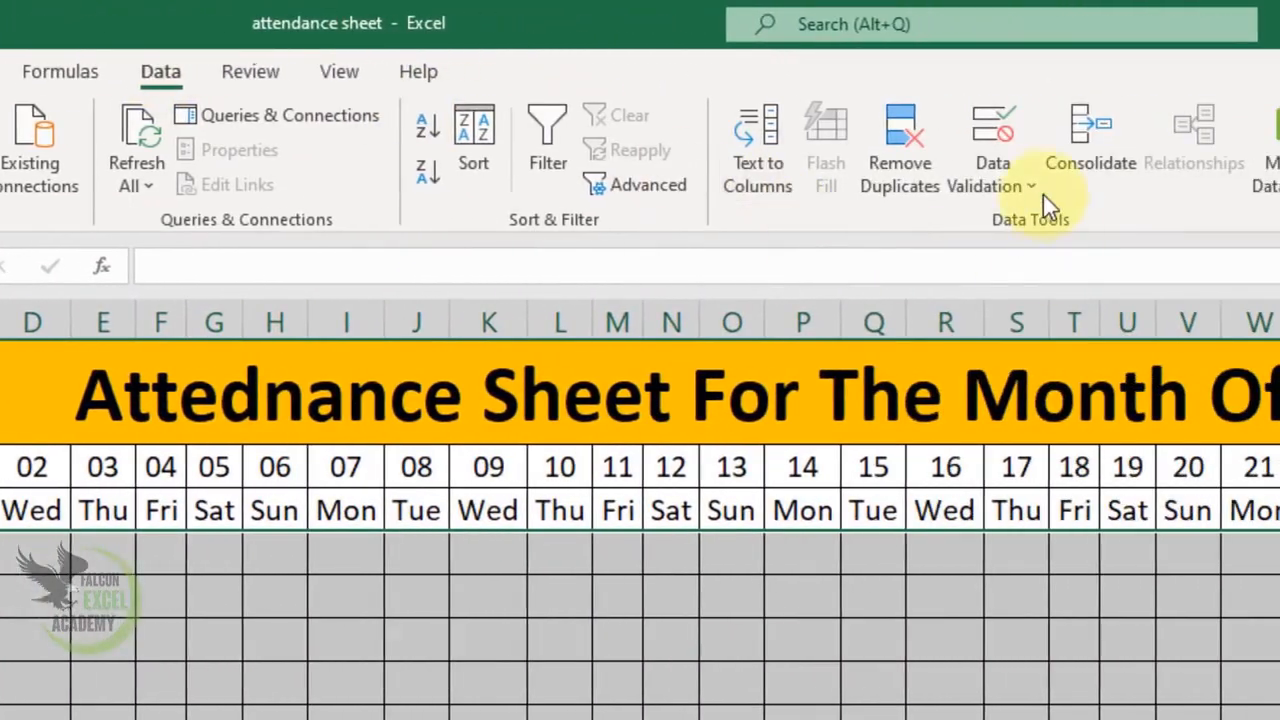
left_click(1040, 192)
left_click(1050, 225)
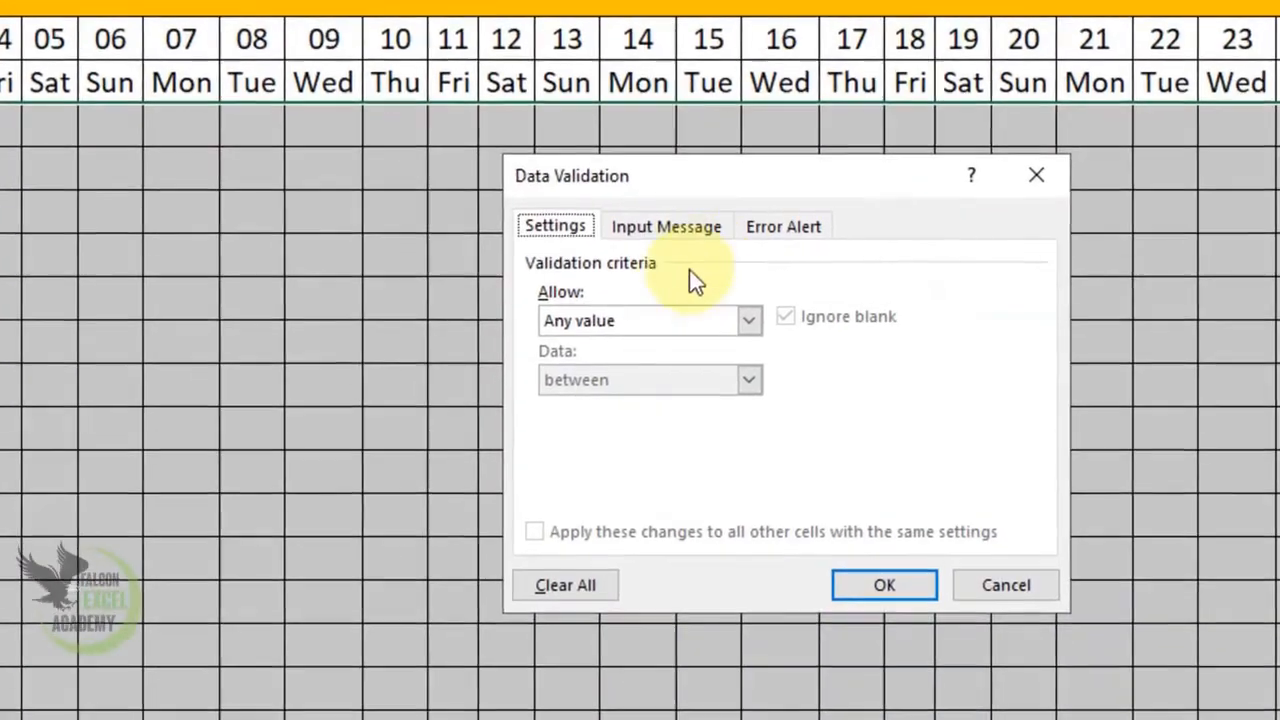
left_click(606, 320)
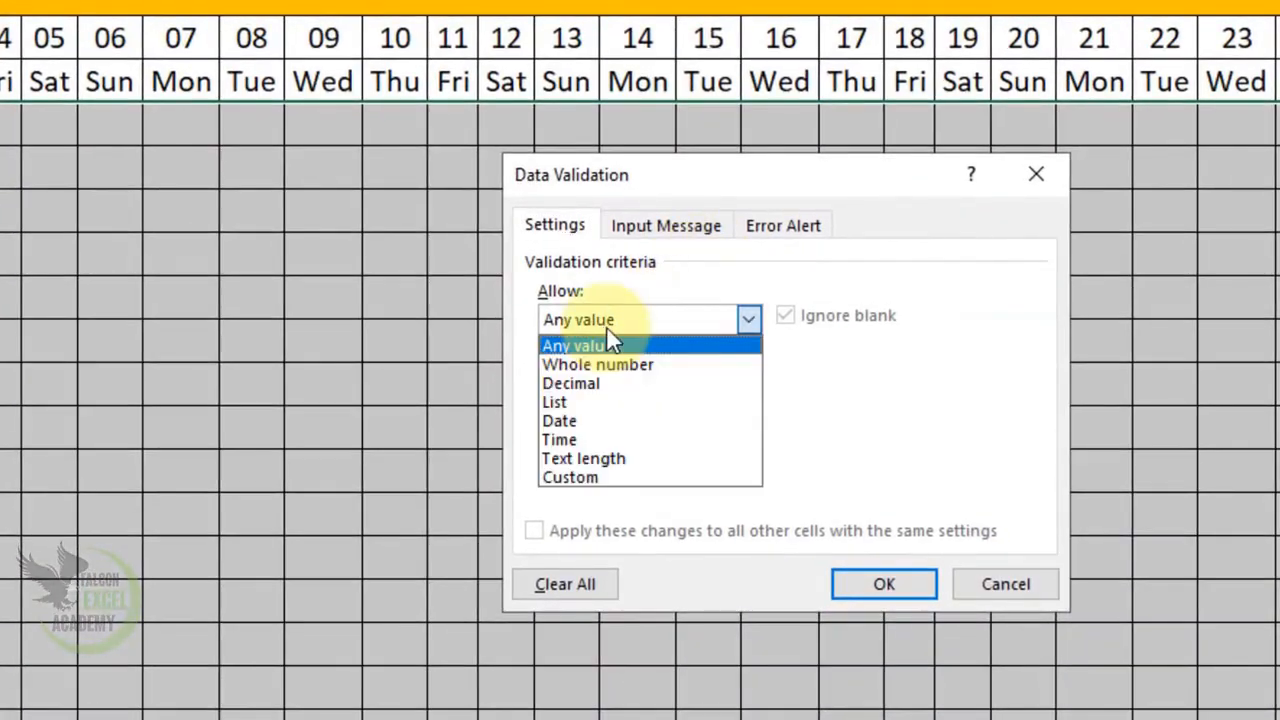
left_click(592, 403)
left_click(601, 437)
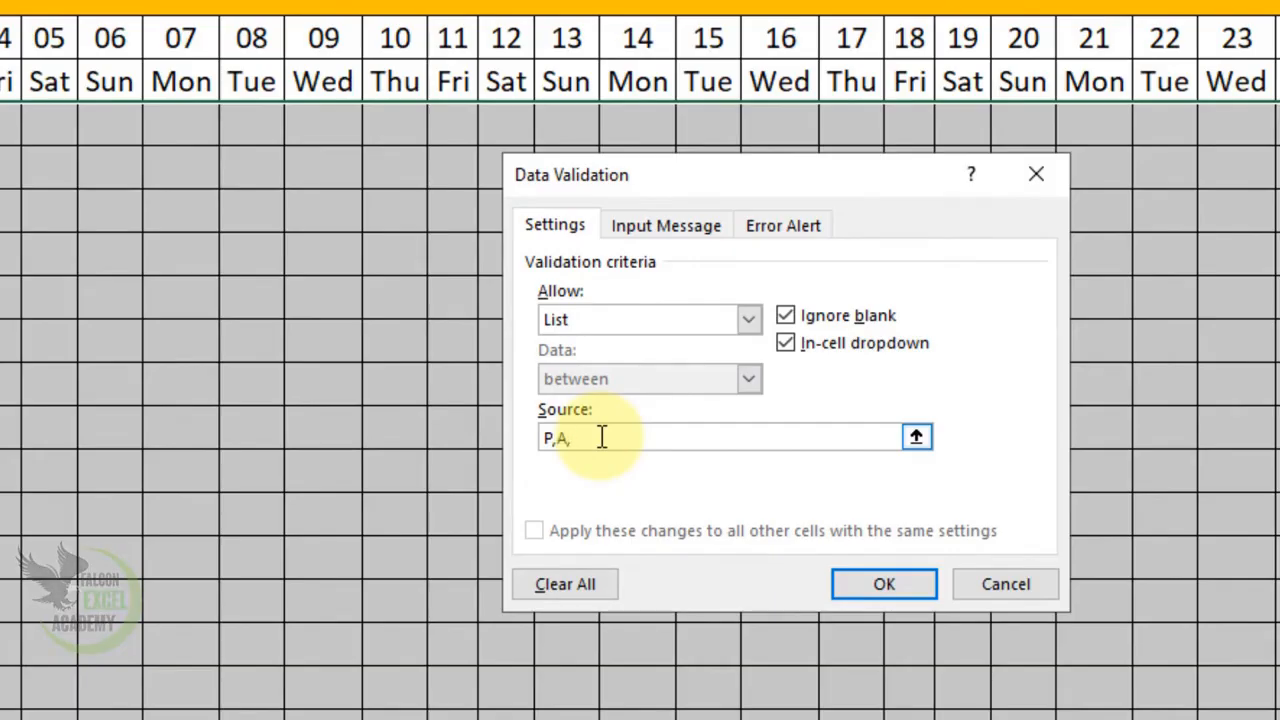
left_click(893, 584)
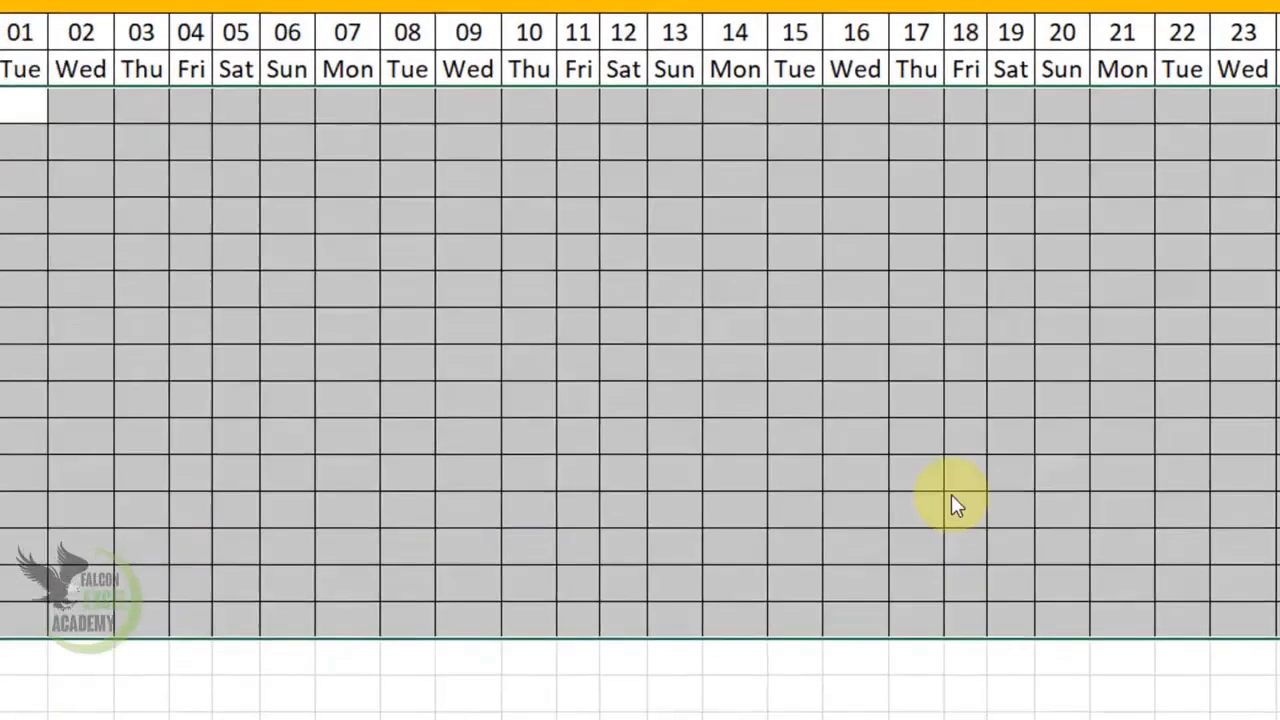
Try the attendance drop-down in several day cells, choosing P in I7 and I11 and A in G6.
left_click(322, 226)
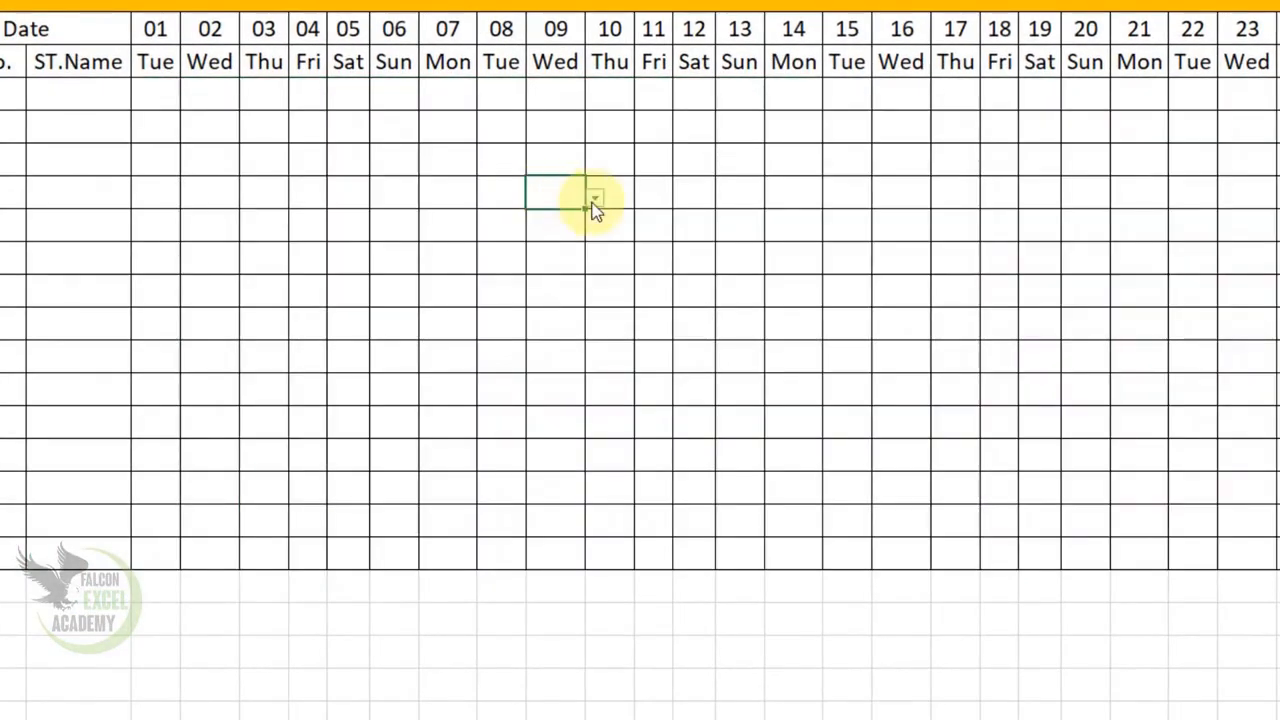
left_click(595, 197)
left_click(551, 160)
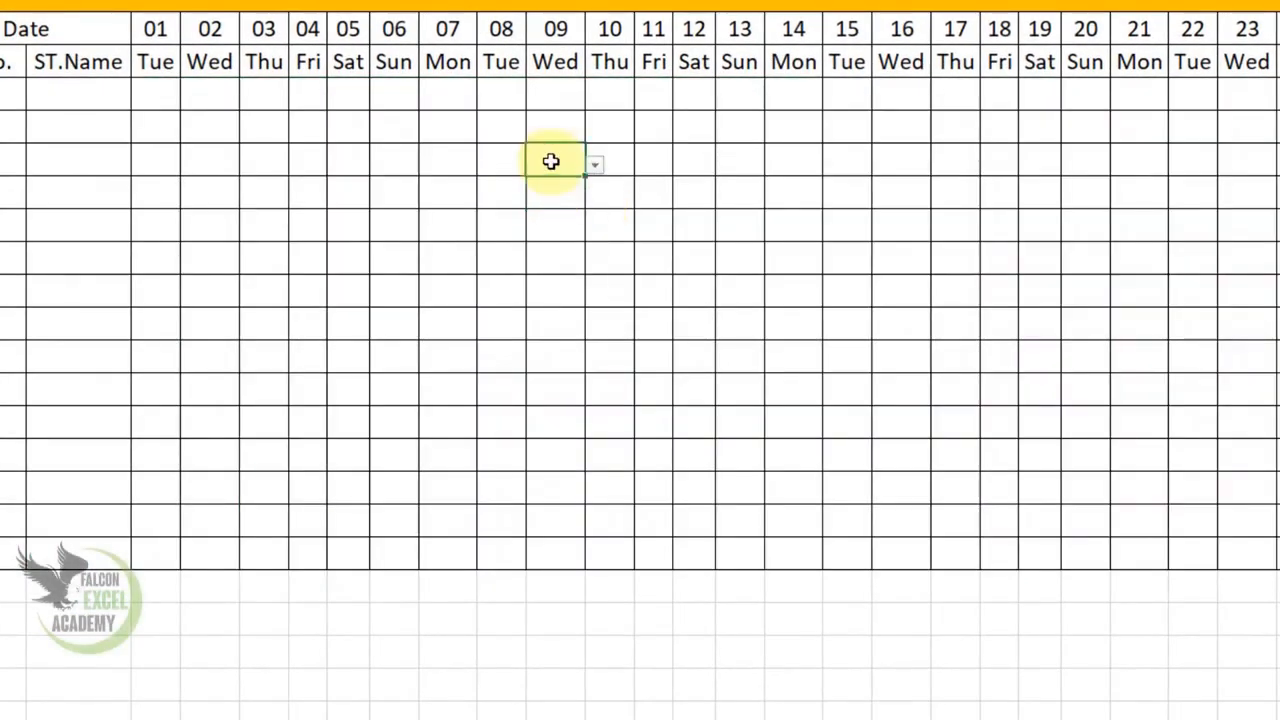
left_click(456, 167)
left_click(490, 167)
left_click(440, 302)
left_click(463, 321)
left_click(487, 335)
left_click(449, 352)
left_click(451, 200)
left_click(486, 198)
left_click(458, 221)
left_click(348, 161)
left_click(380, 165)
left_click(340, 206)
left_click(482, 238)
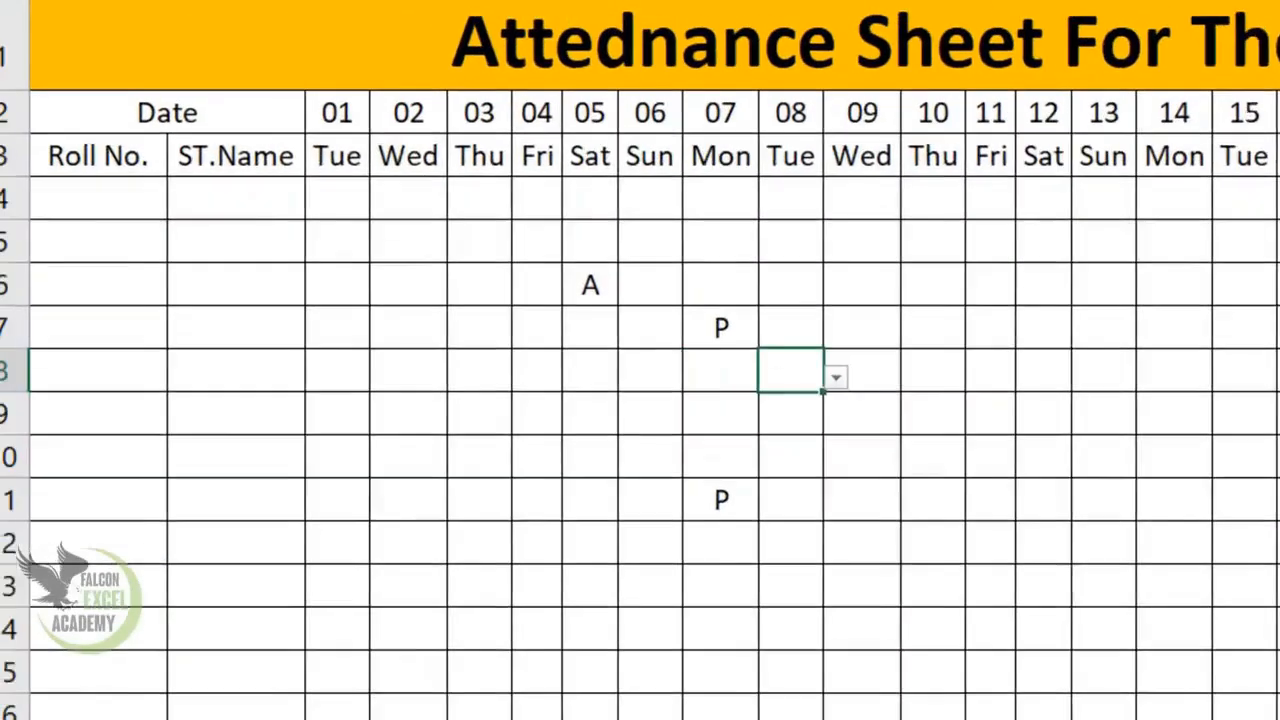
Enter roll number 1 in A4 and fill the series down to 15 in A18.
left_click(157, 229)
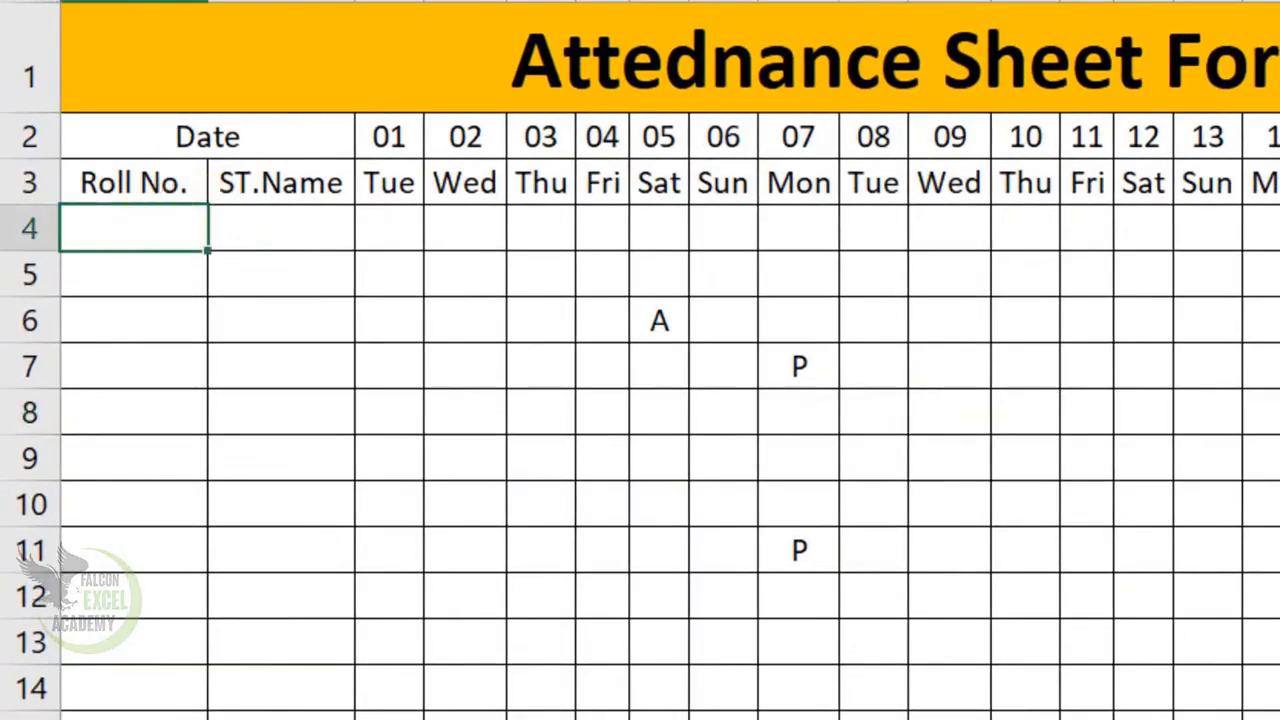
type("1")
key("Return")
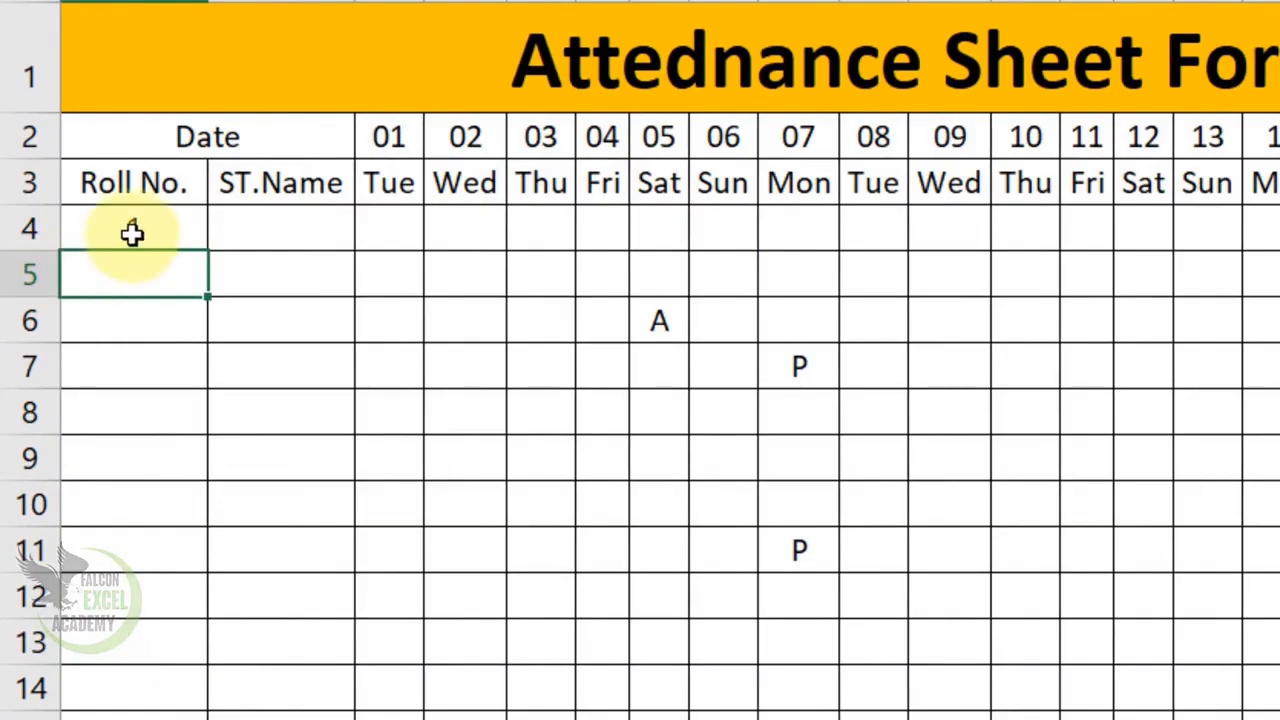
left_click(131, 234)
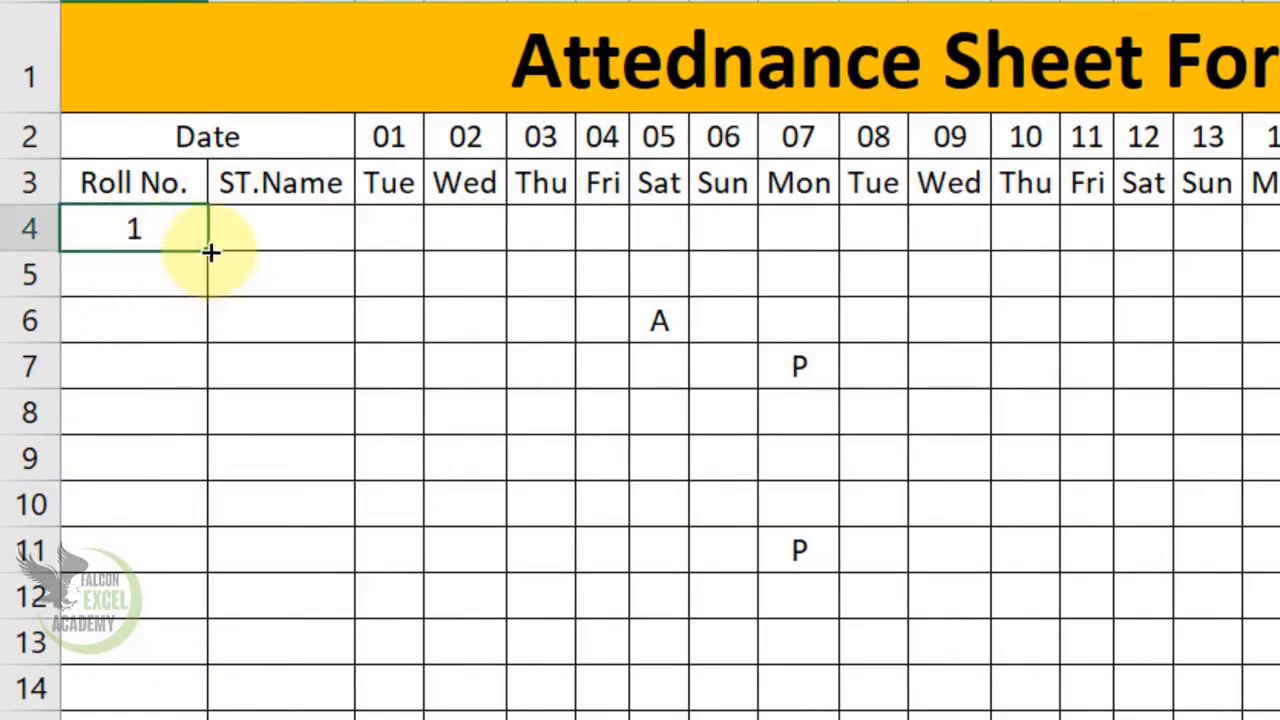
left_click_drag(210, 252, 206, 719)
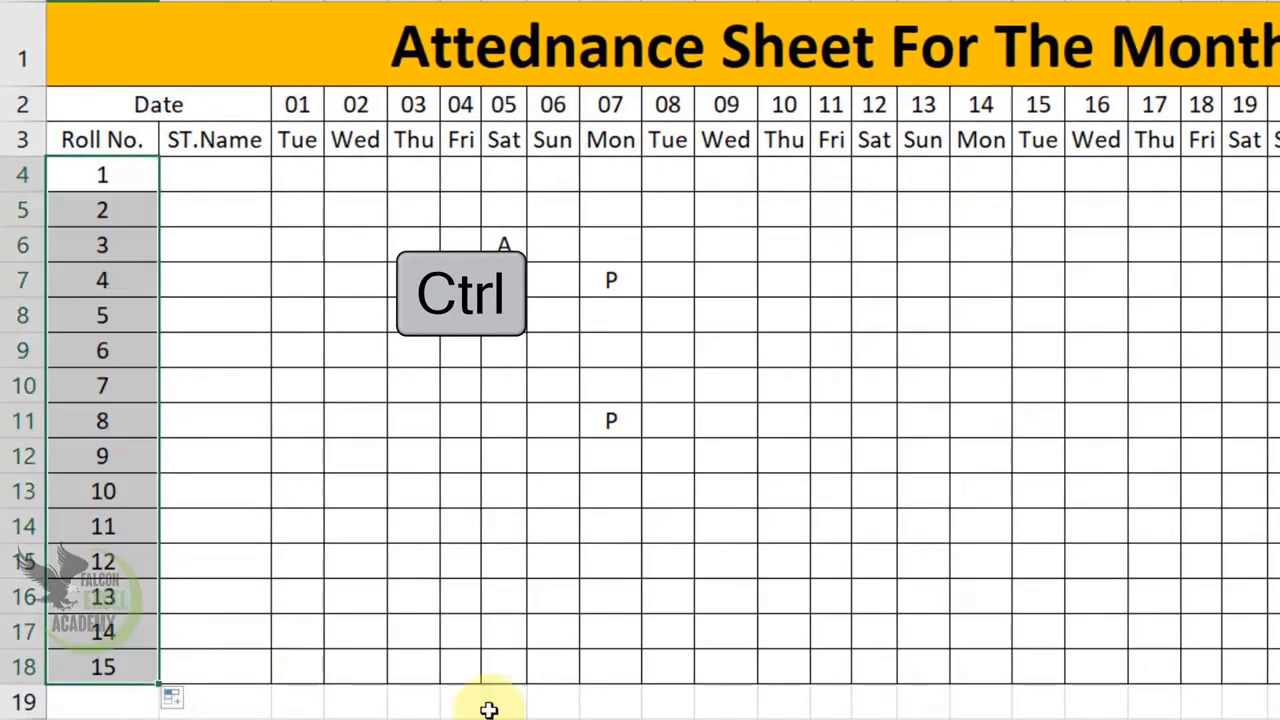
Enter the names of the first six students in cells B4 to B9, beside roll numbers 1 to 6.
left_click(217, 184)
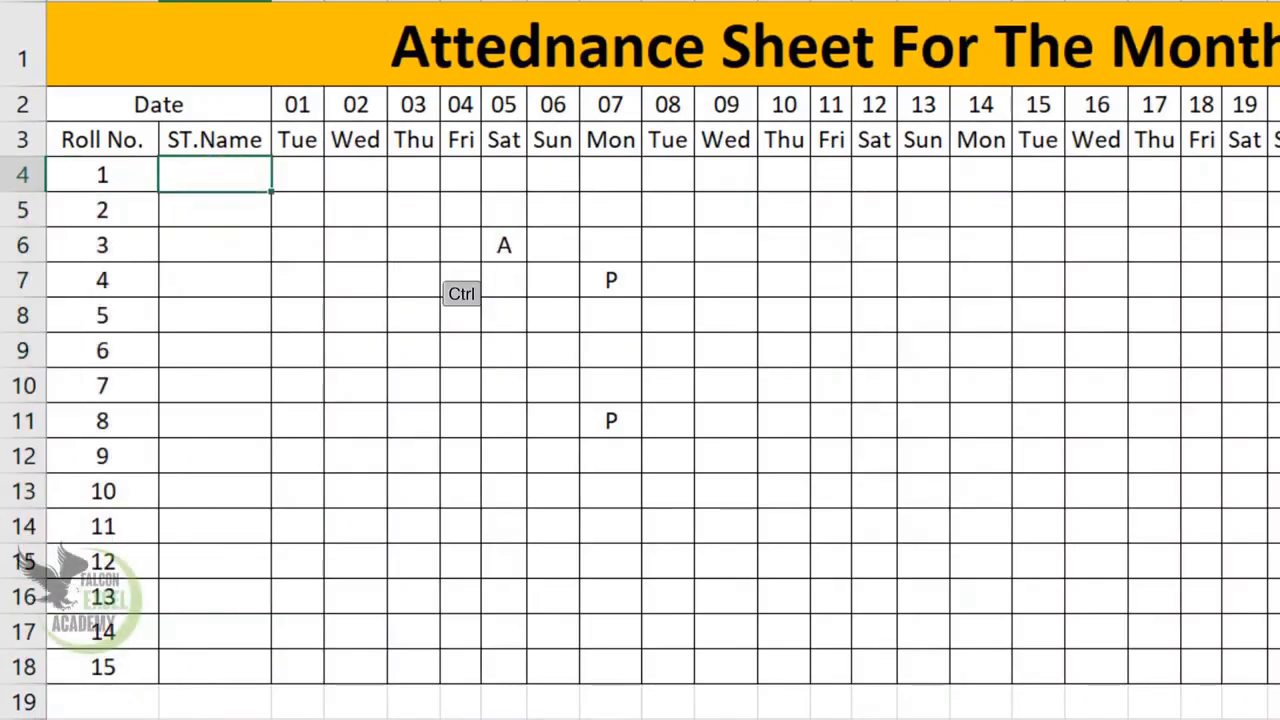
type("Ali")
key("Return")
type("Zahid")
key("Return")
type("Umer")
key("Return")
type("Mohen")
key("Return")
type("Rashid")
key("Return")
type("Gopal")
key("Return")
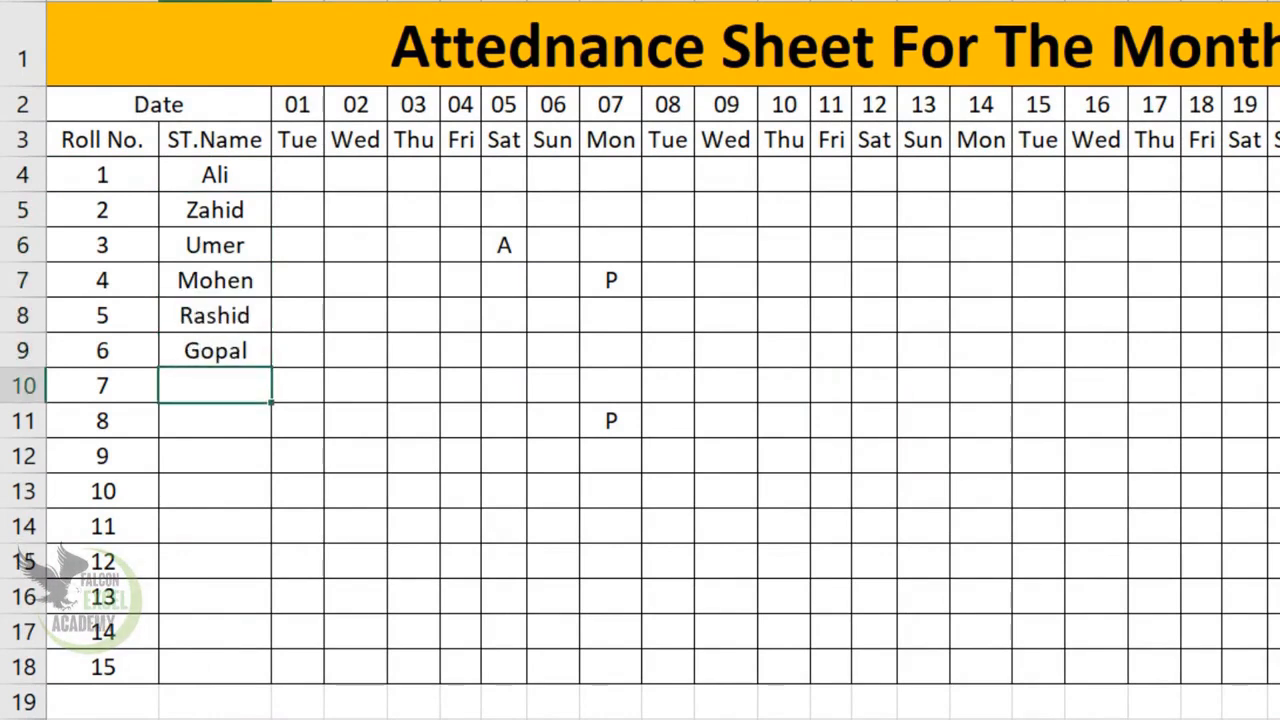
Enter three more student names in cells B10 to B12, beside roll numbers 7 to 9.
type("Tahir")
key("Return")
type("Anil")
key("Return")
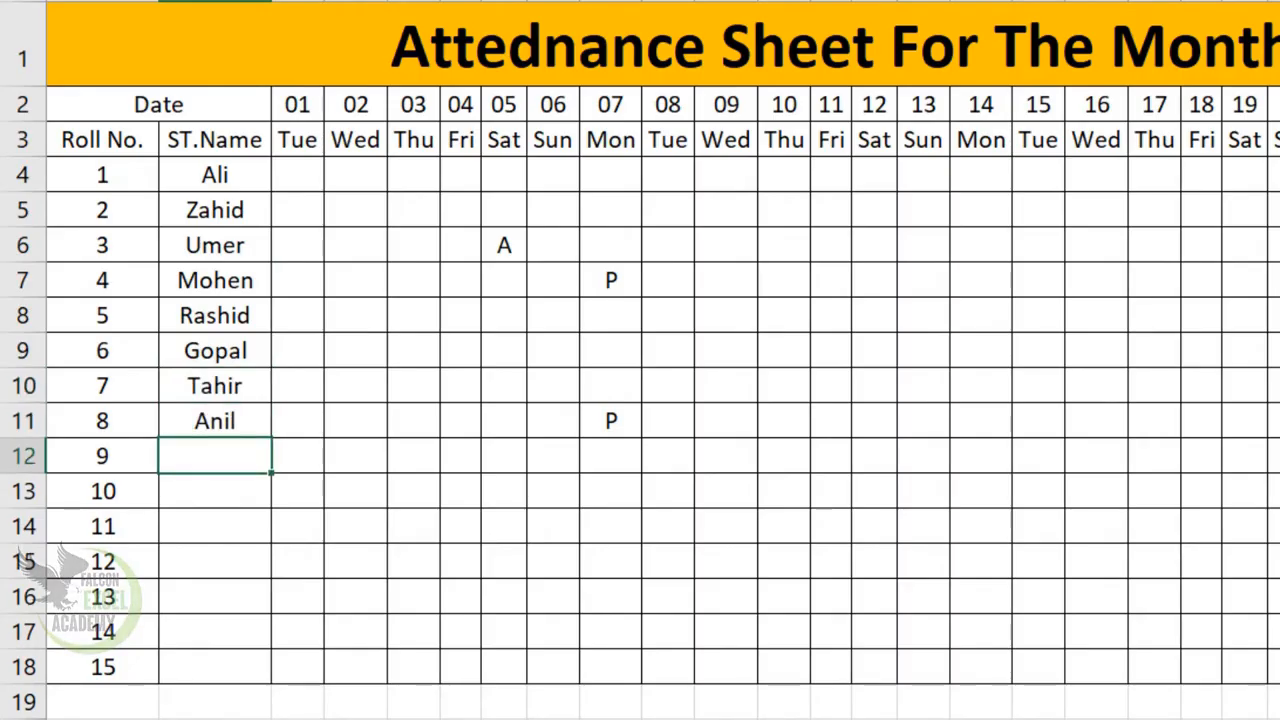
type("Rashid")
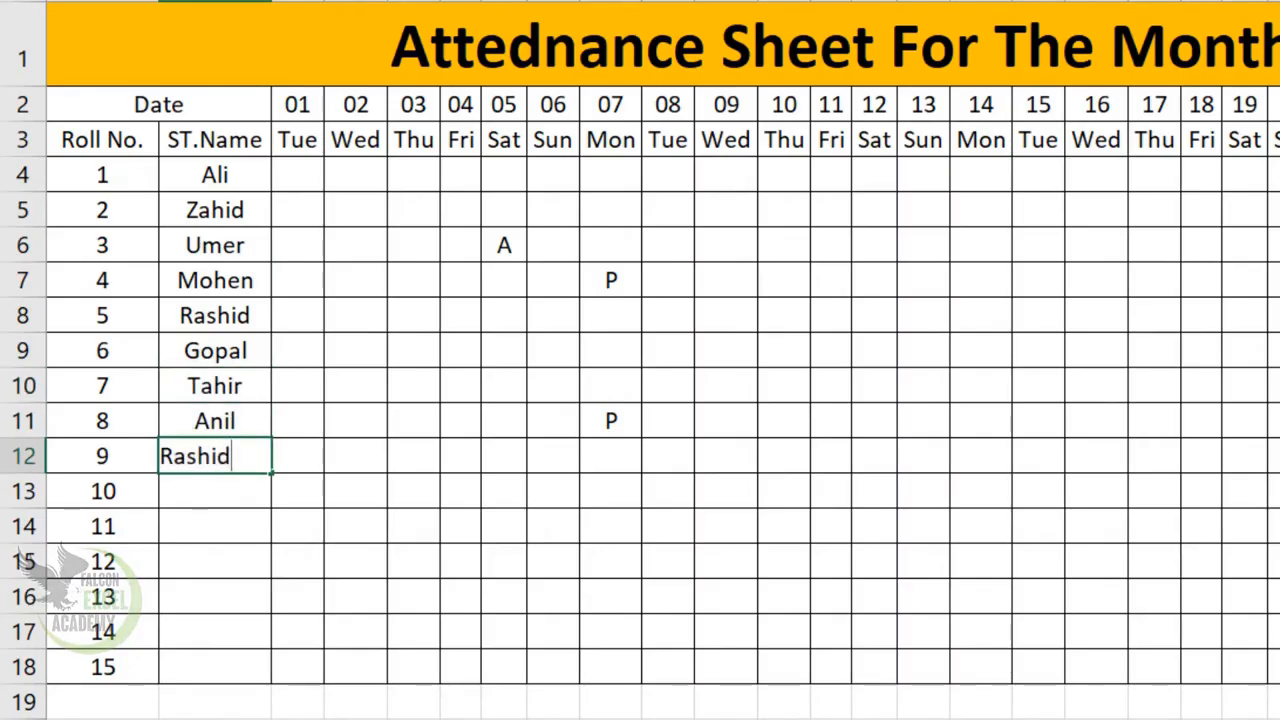
key("BackSpace")
type("h")
type("aheel")
key("Return")
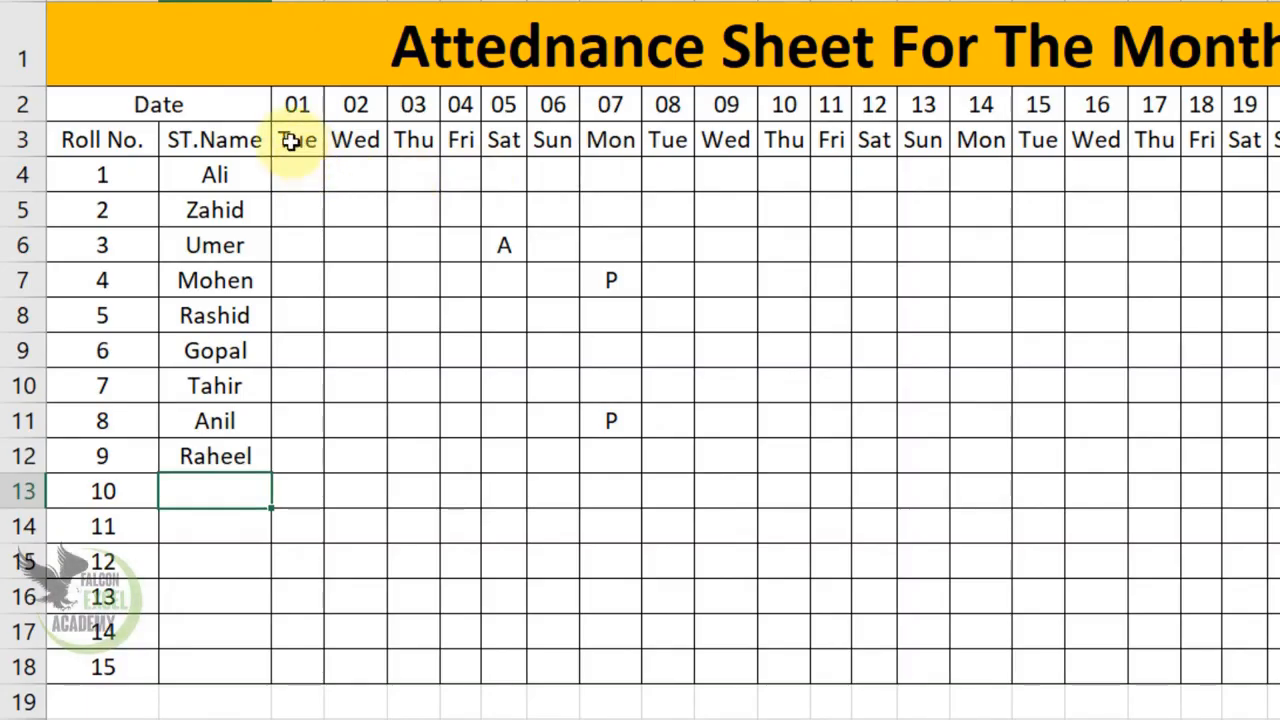
Create a formula-based conditional formatting rule for C3:AG18 with the formula =C$3="SUN".
left_click_drag(297, 141, 1247, 549)
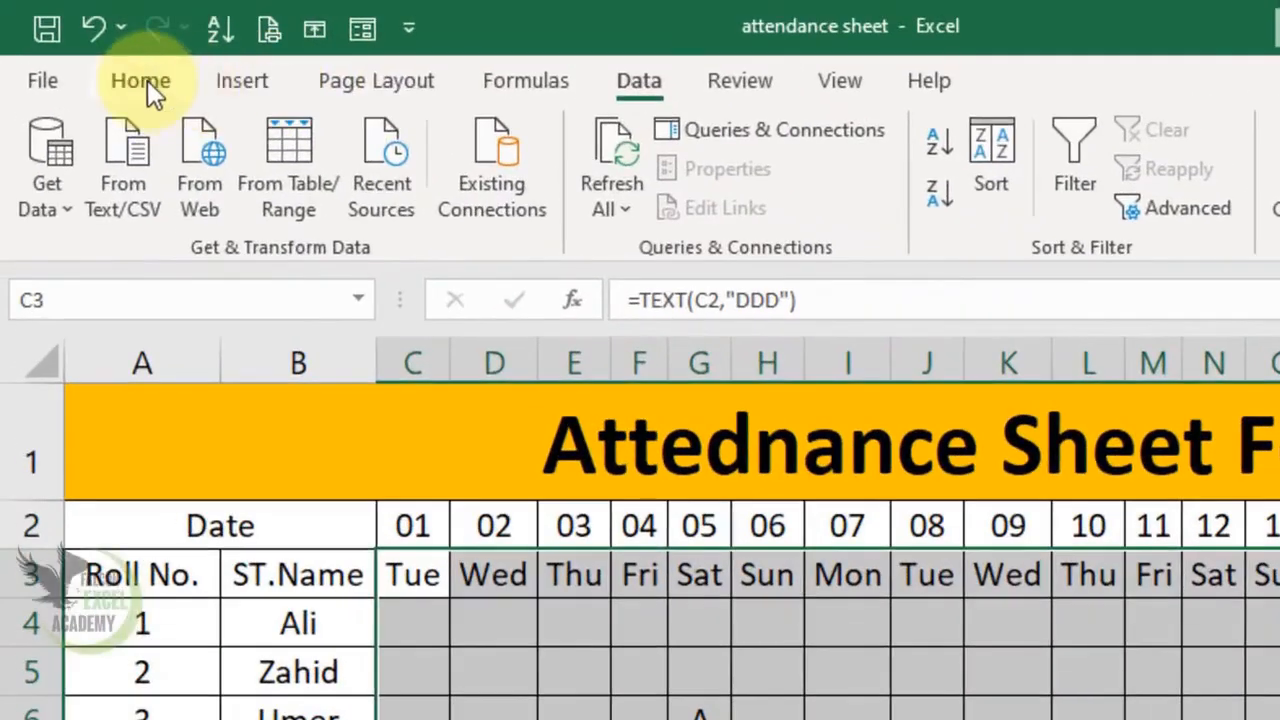
left_click(147, 80)
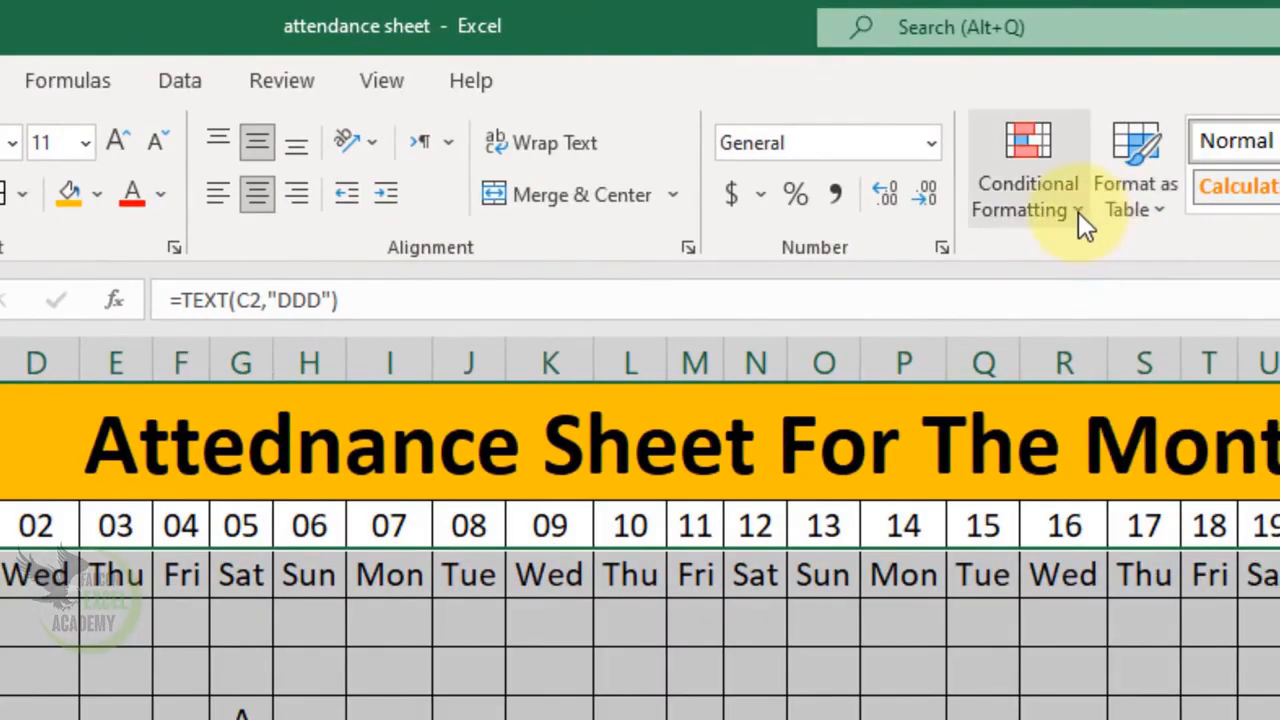
left_click(1078, 216)
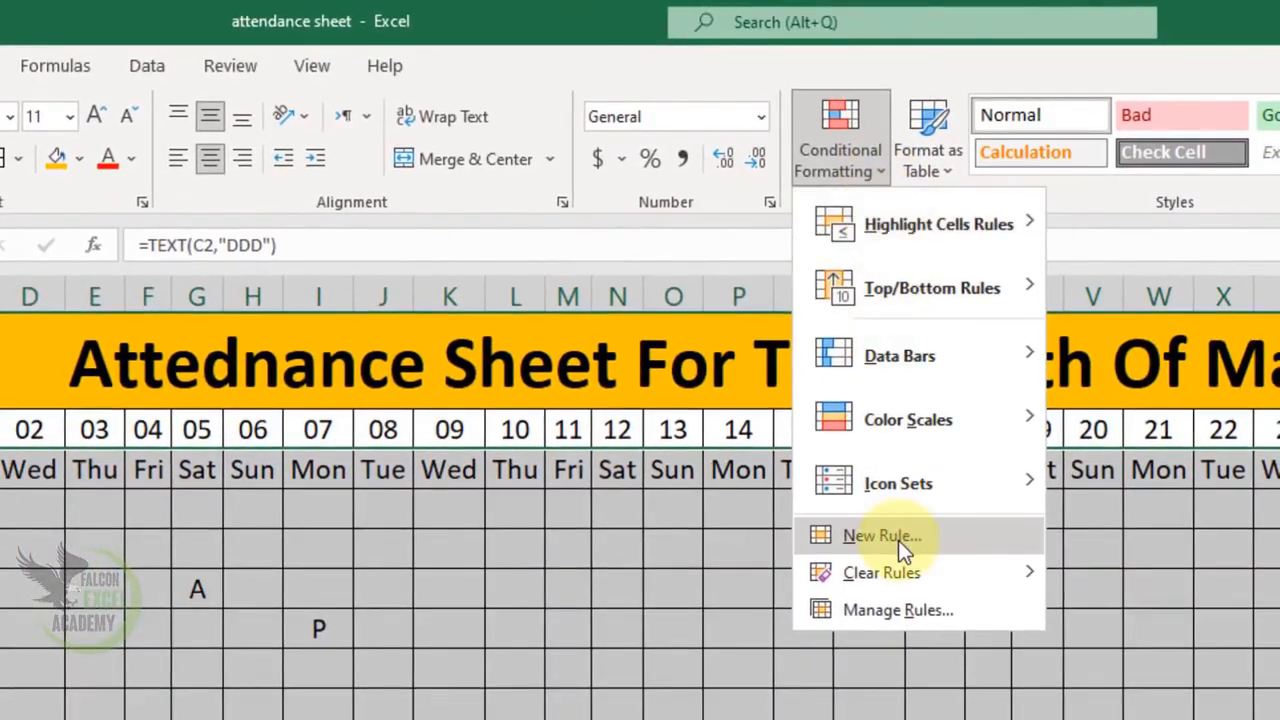
left_click(898, 540)
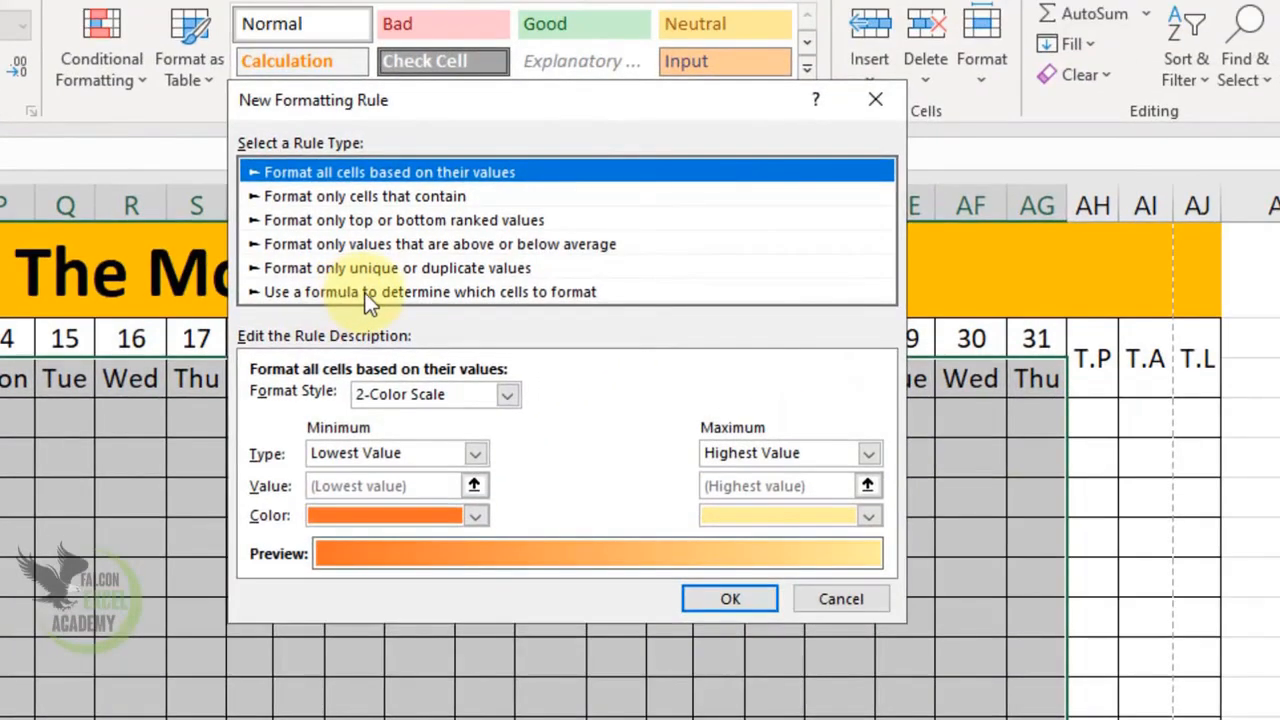
left_click(365, 291)
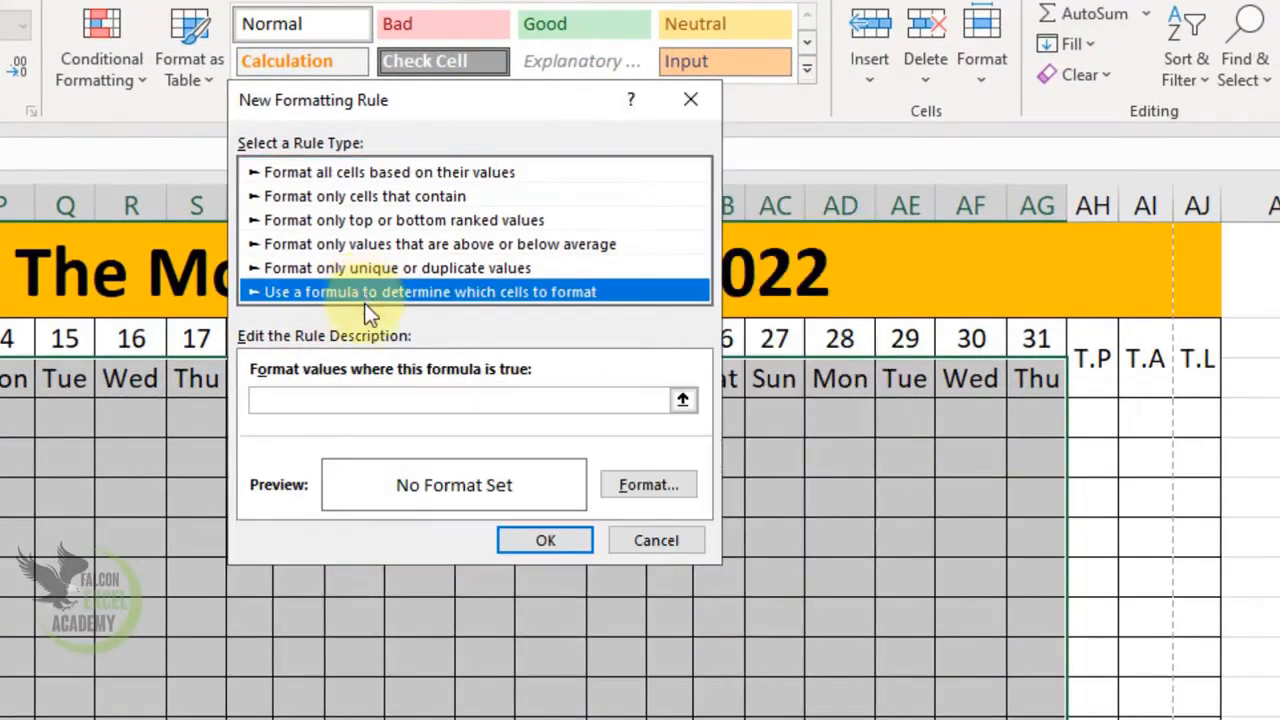
left_click(366, 399)
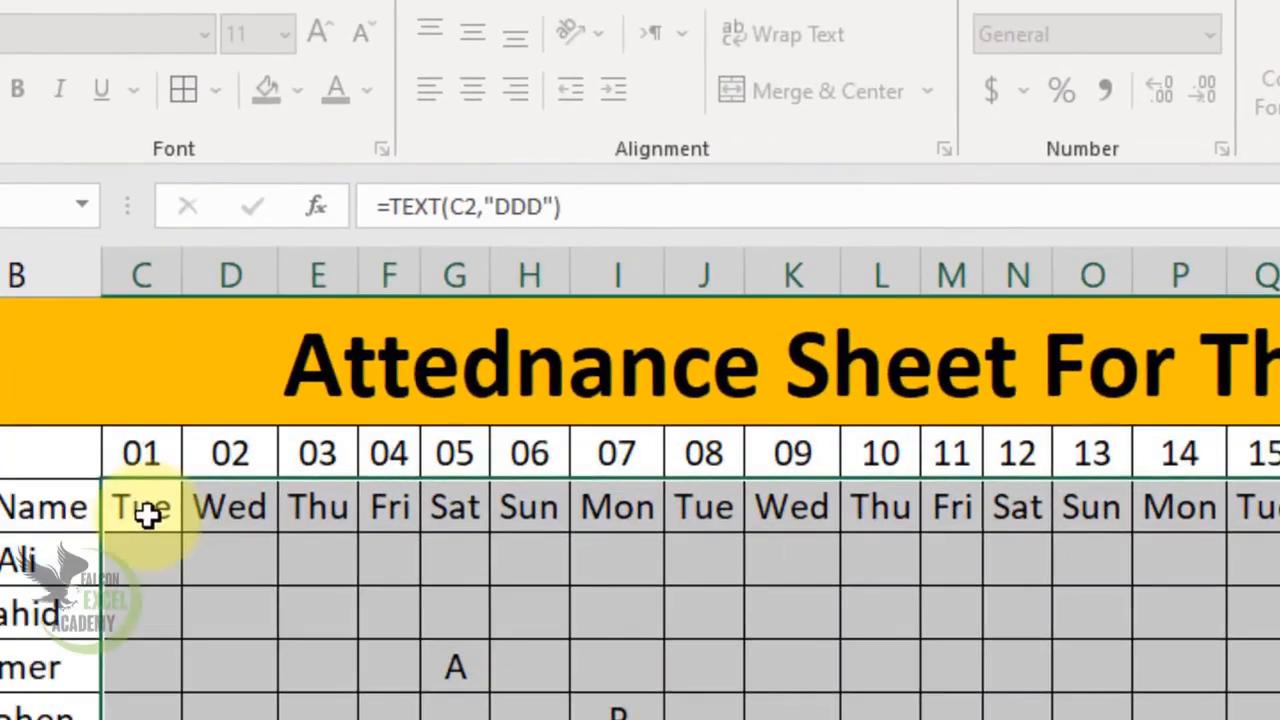
left_click(146, 507)
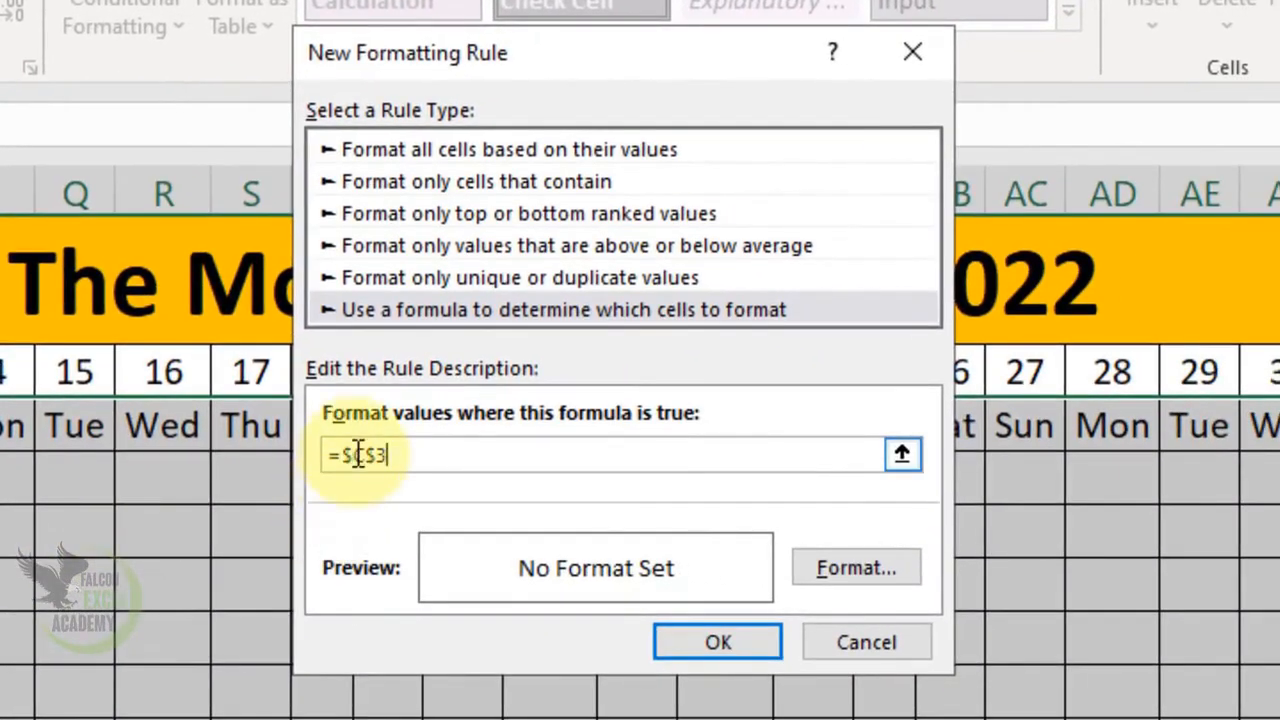
left_click(349, 457)
key("BackSpace")
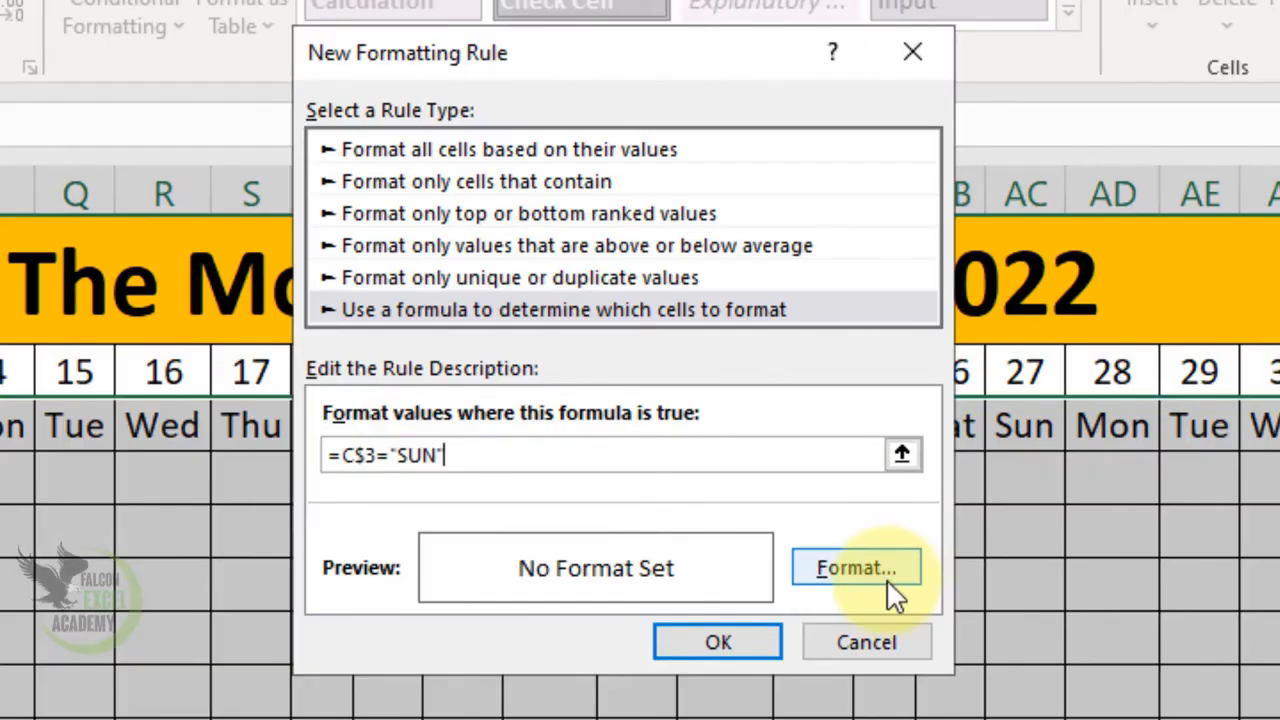
Give the Sunday rule a dark red fill with a bold white font and apply it.
left_click(856, 568)
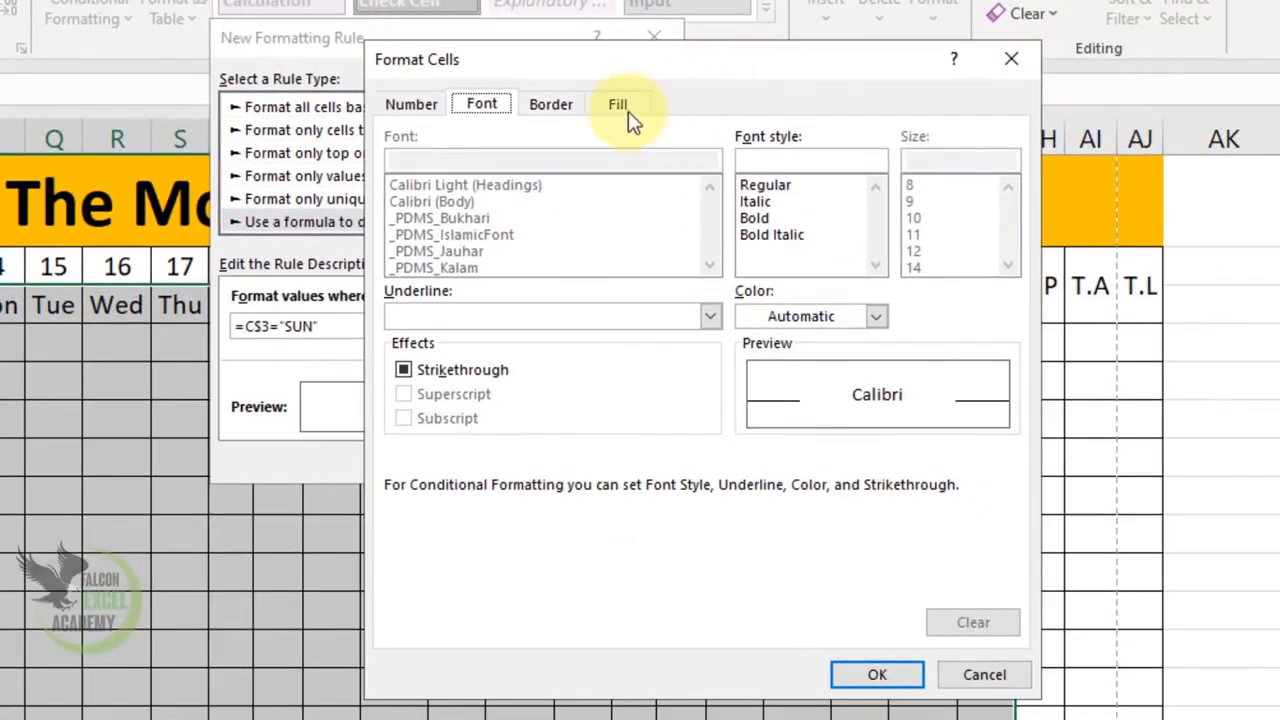
left_click(75, 411)
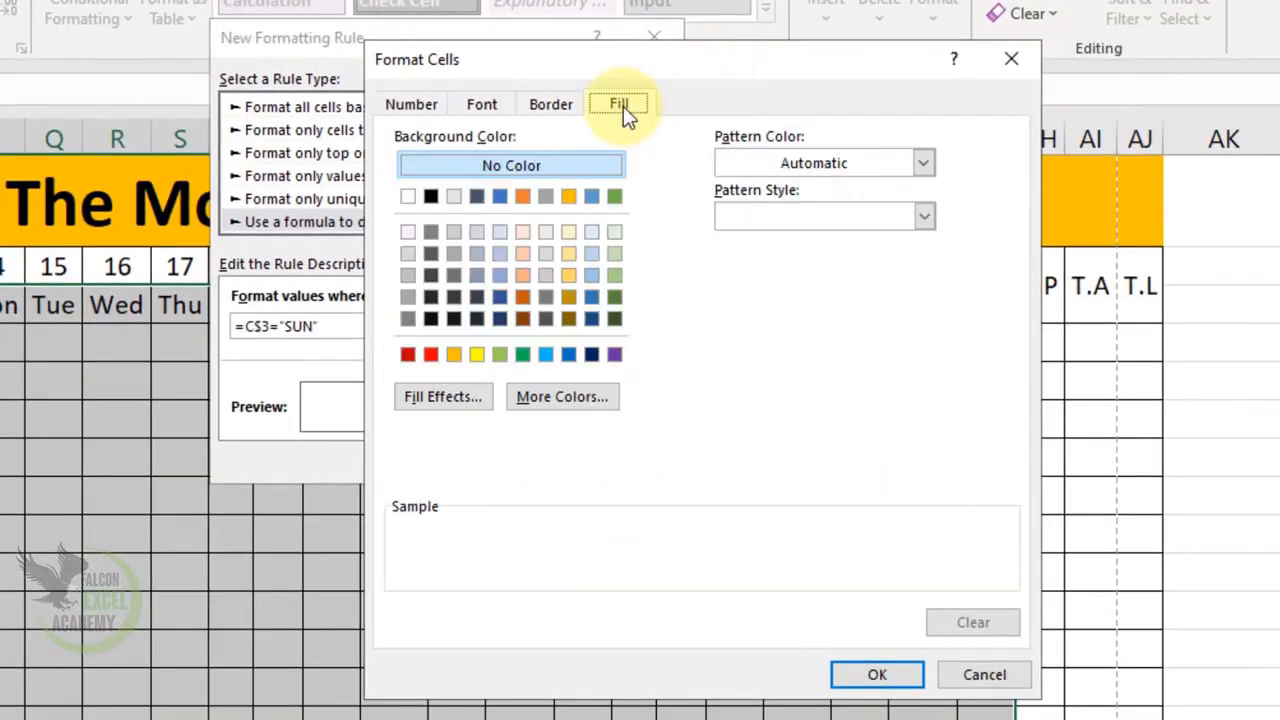
left_click(408, 355)
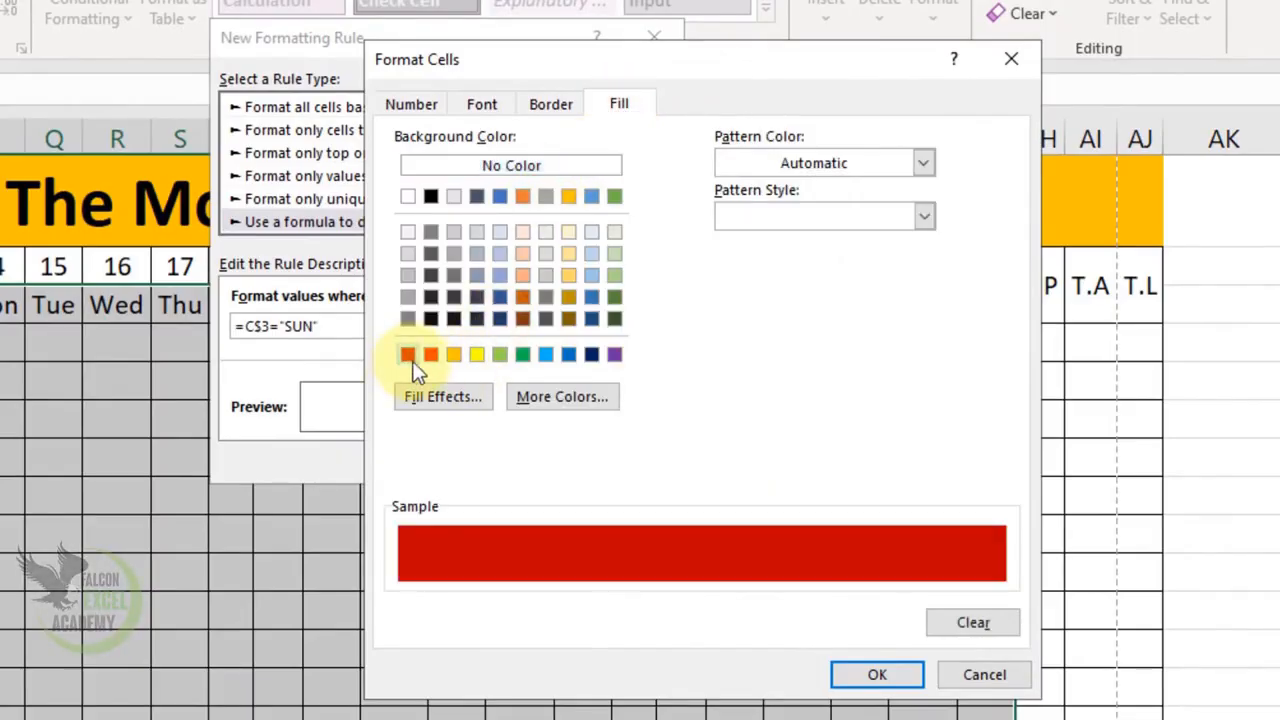
left_click(490, 110)
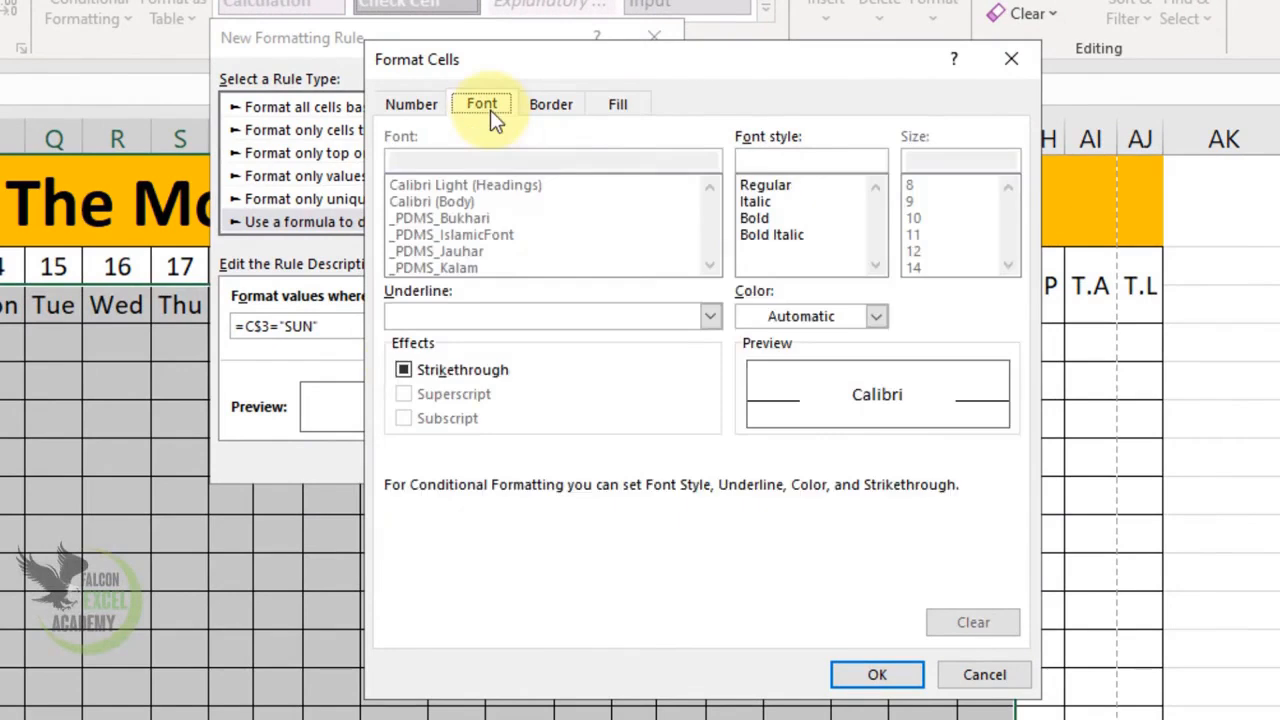
left_click(755, 220)
left_click(794, 320)
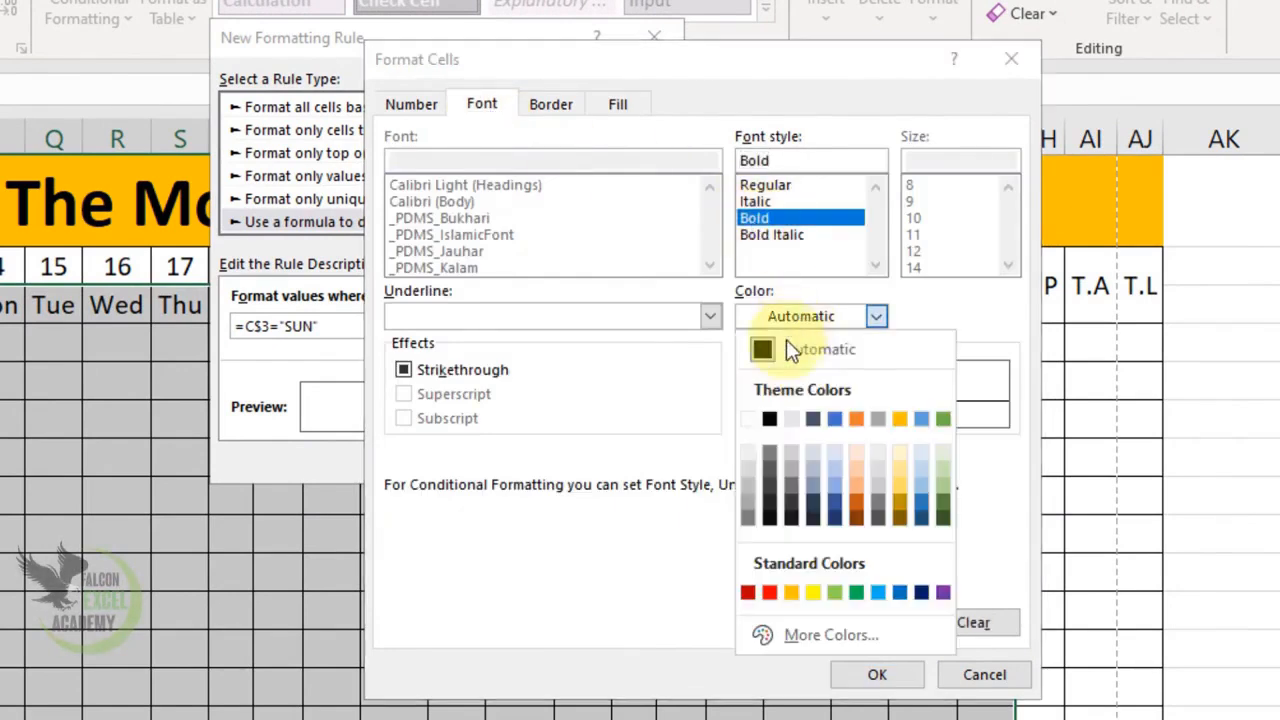
left_click(750, 419)
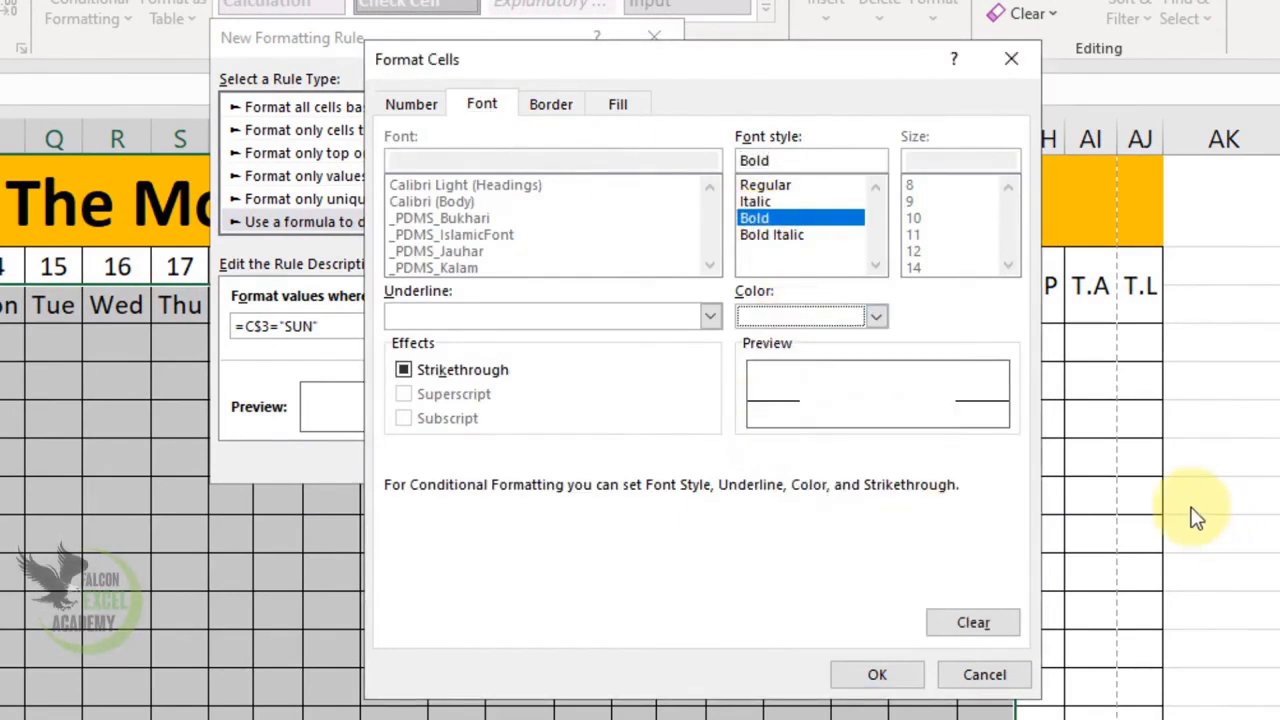
left_click(880, 674)
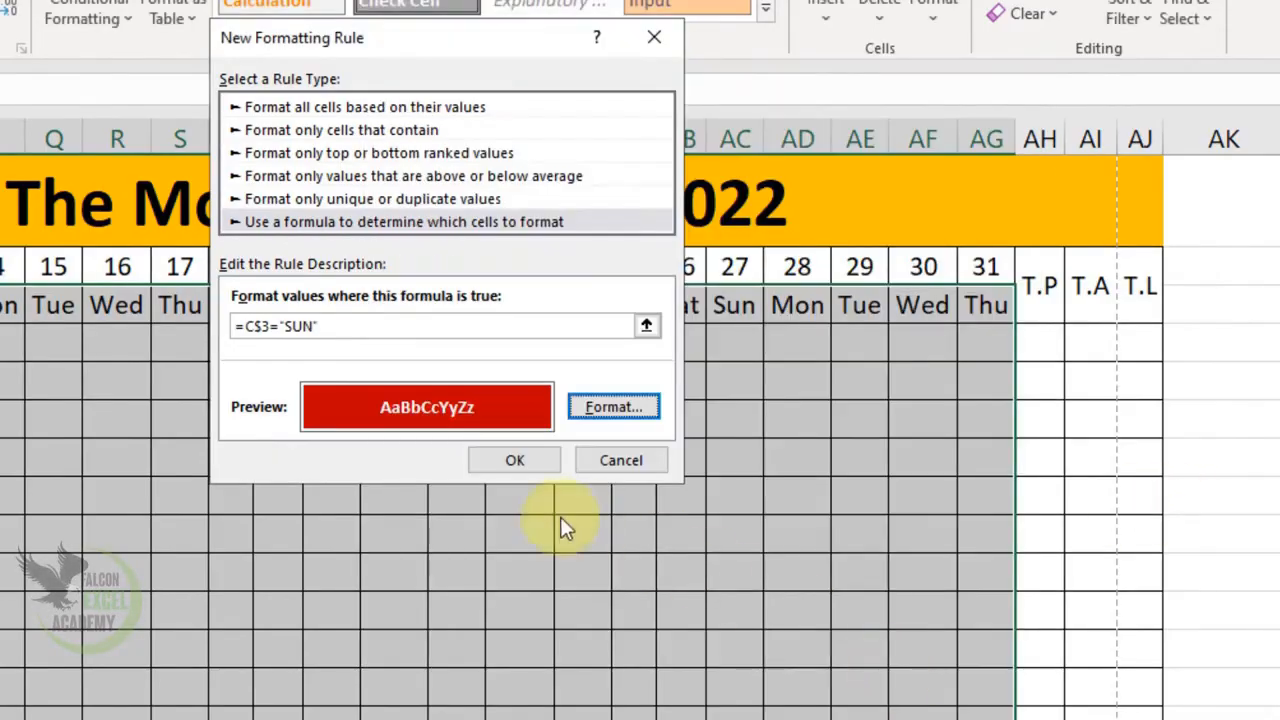
left_click(515, 461)
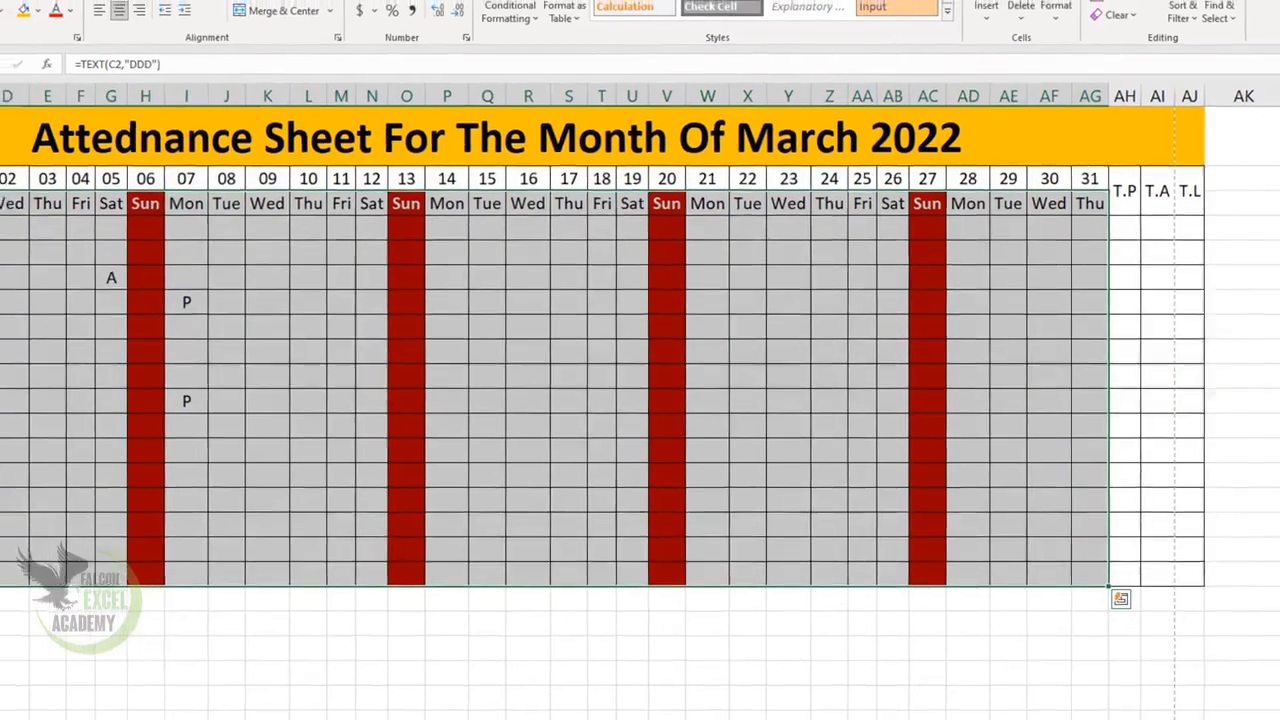
Mark roll number 1 as P for dates 01 to 03 in cells C4, D4 and E4, using the attendance list.
left_click(163, 261)
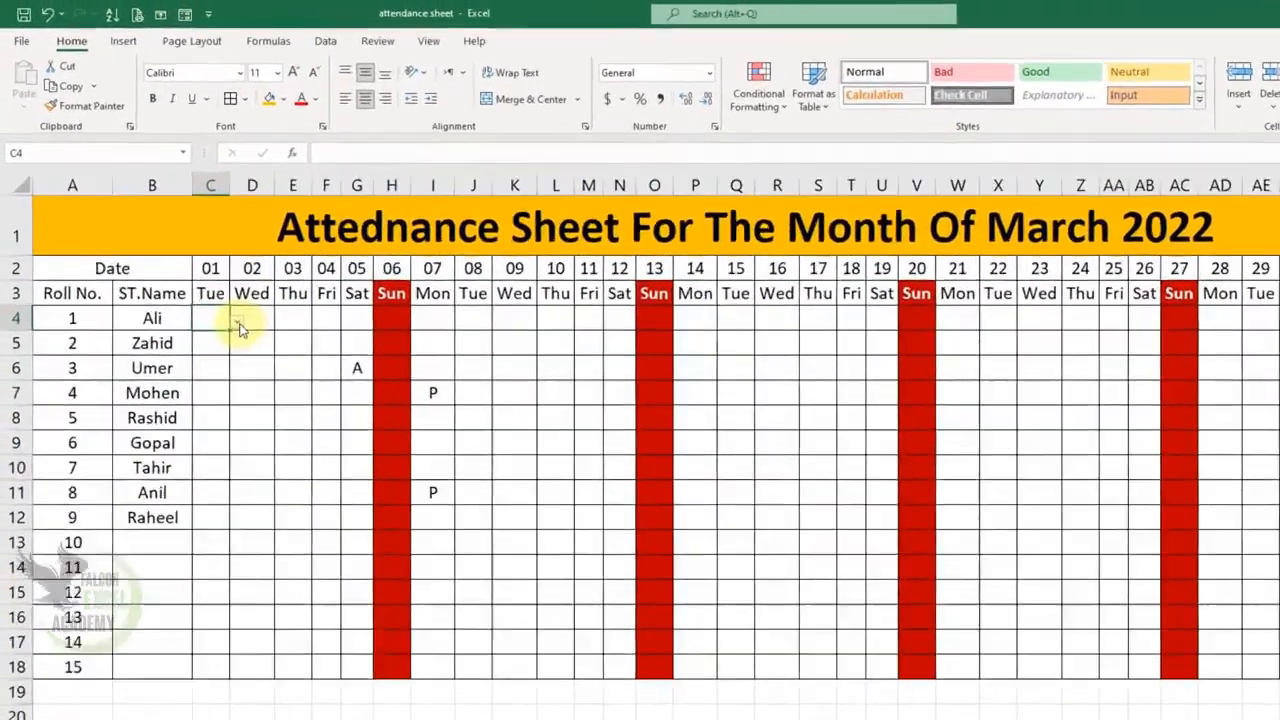
left_click(198, 270)
left_click(247, 437)
left_click(310, 410)
left_click(359, 410)
left_click(329, 437)
left_click(378, 408)
left_click(407, 410)
left_click(377, 434)
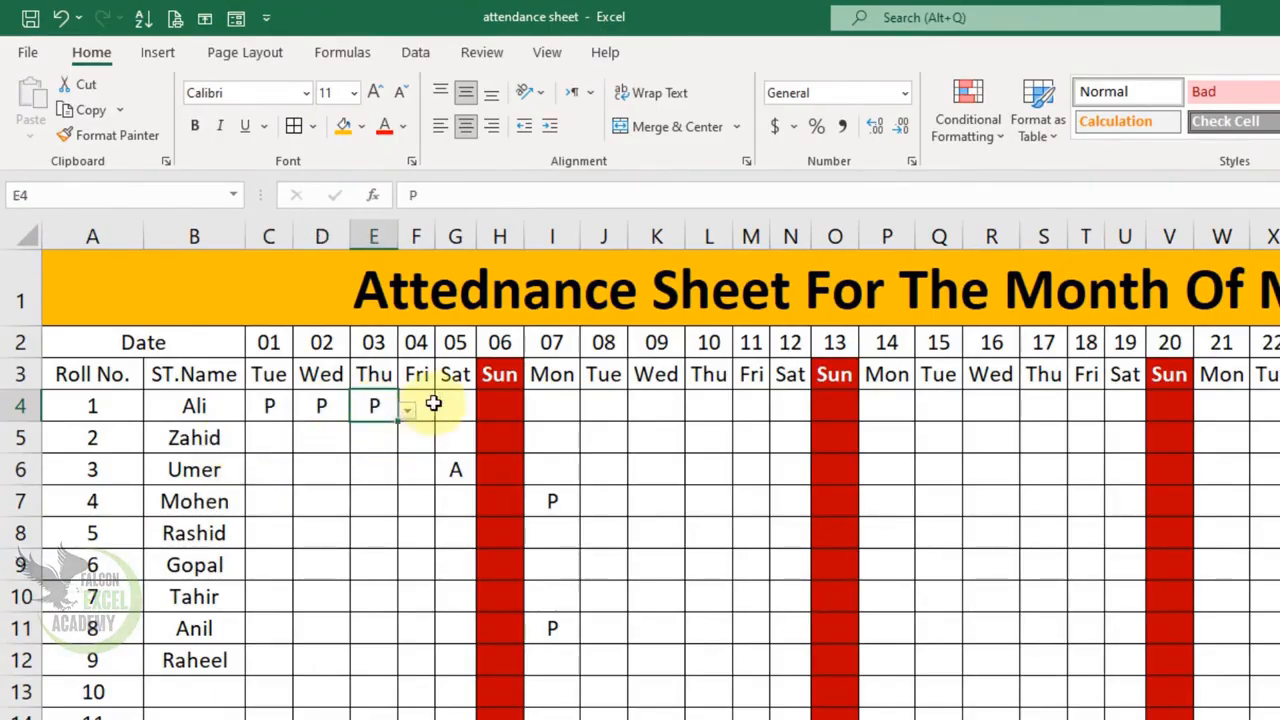
Choose P in F4 and A in G4 for roll number 1 on dates 04 and 05.
left_click(424, 405)
left_click(442, 410)
left_click(424, 442)
left_click(455, 405)
left_click(484, 410)
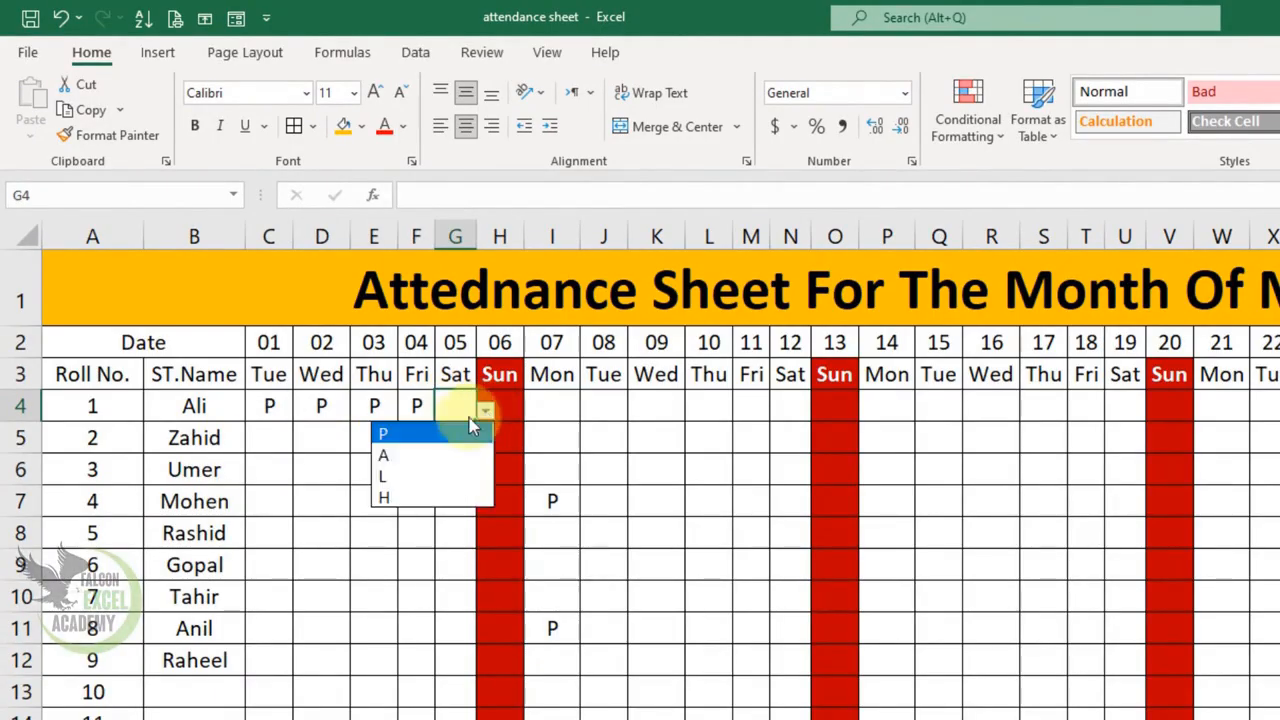
left_click(434, 456)
Choose H in H4 for Sunday the 6th and fill it down the column to H18.
left_click(506, 409)
left_click(533, 410)
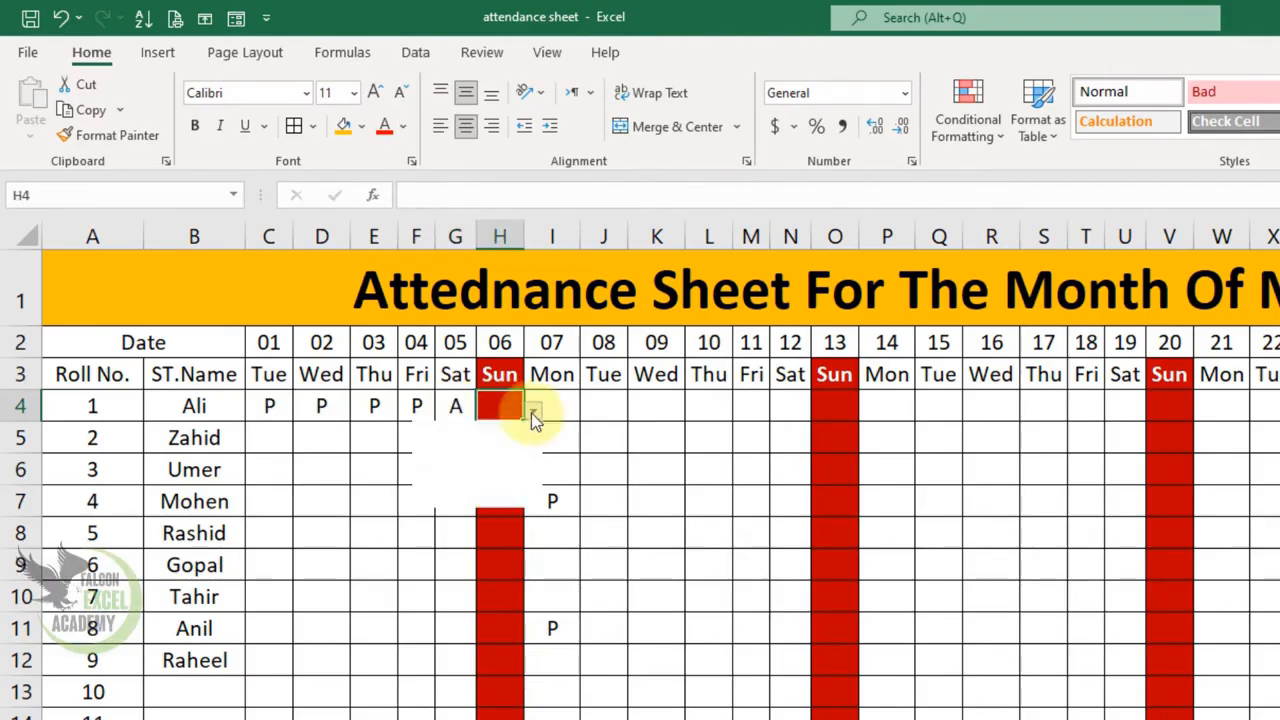
left_click(463, 500)
left_click_drag(522, 421, 548, 719)
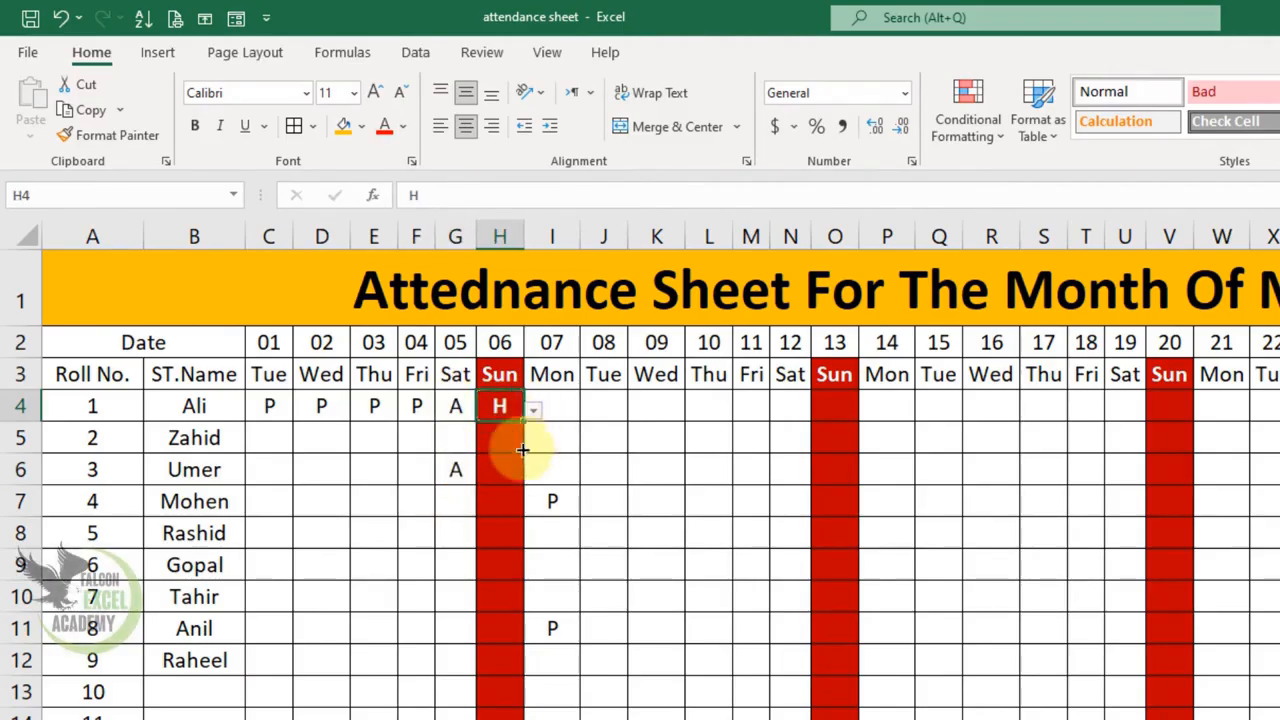
left_click_drag(432, 689, 430, 680)
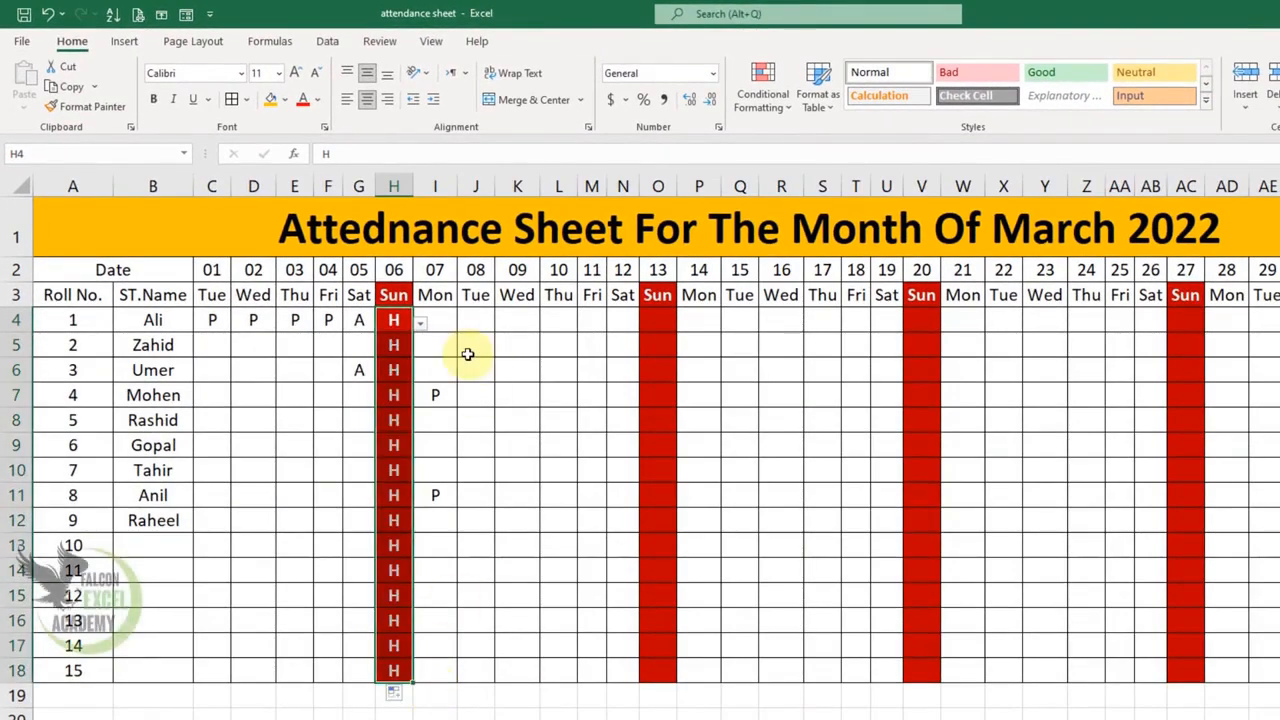
Clear the trial attendance codes from I7:I11 and from G6.
left_click_drag(434, 394, 434, 491)
key("Delete")
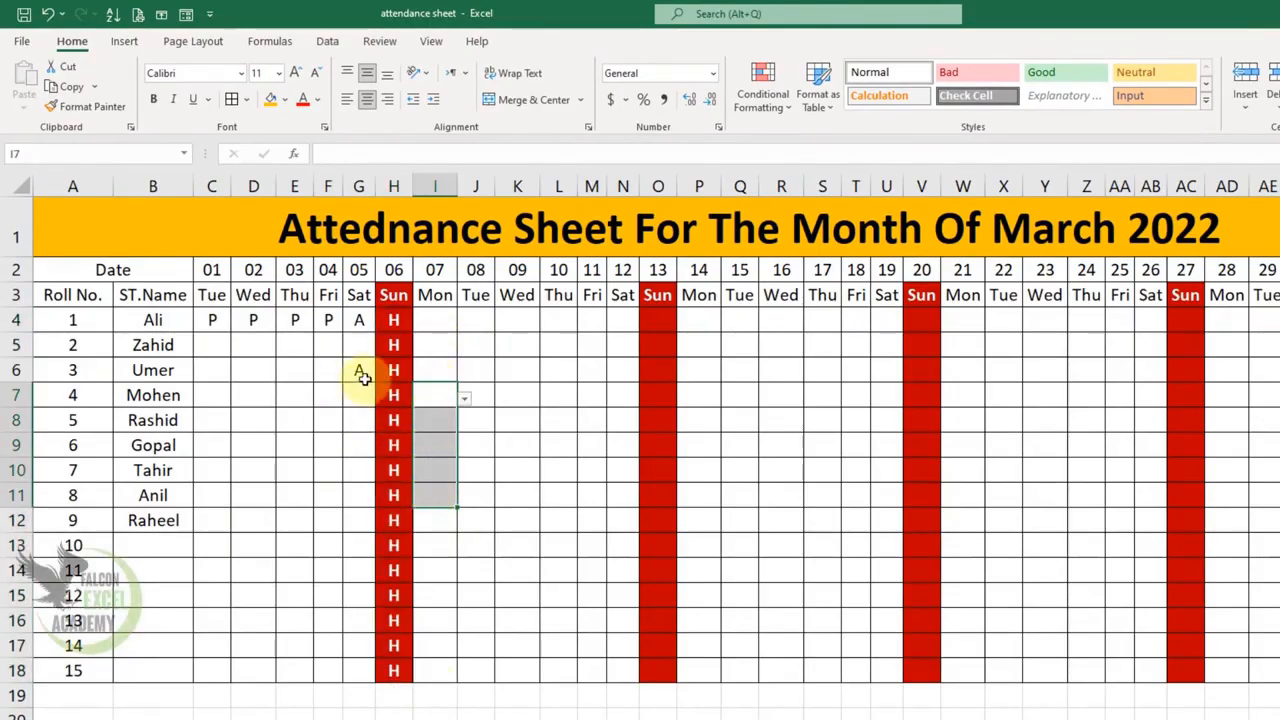
Choose A in I4 and P in J4 for roll number 1 on dates 07 and 08.
left_click(438, 320)
left_click(464, 323)
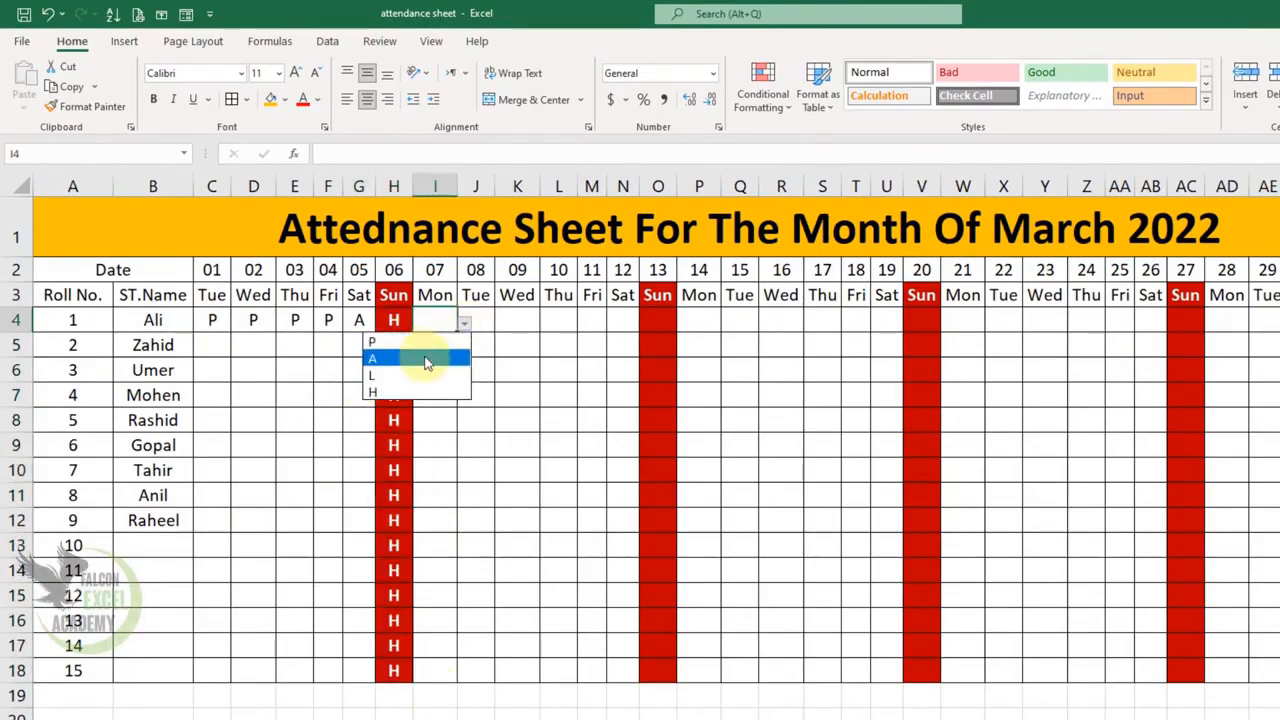
left_click(425, 362)
left_click(486, 322)
left_click(504, 327)
left_click(471, 342)
Choose P in K4 and L4 for roll number 1 on dates 09 and 10.
left_click(522, 322)
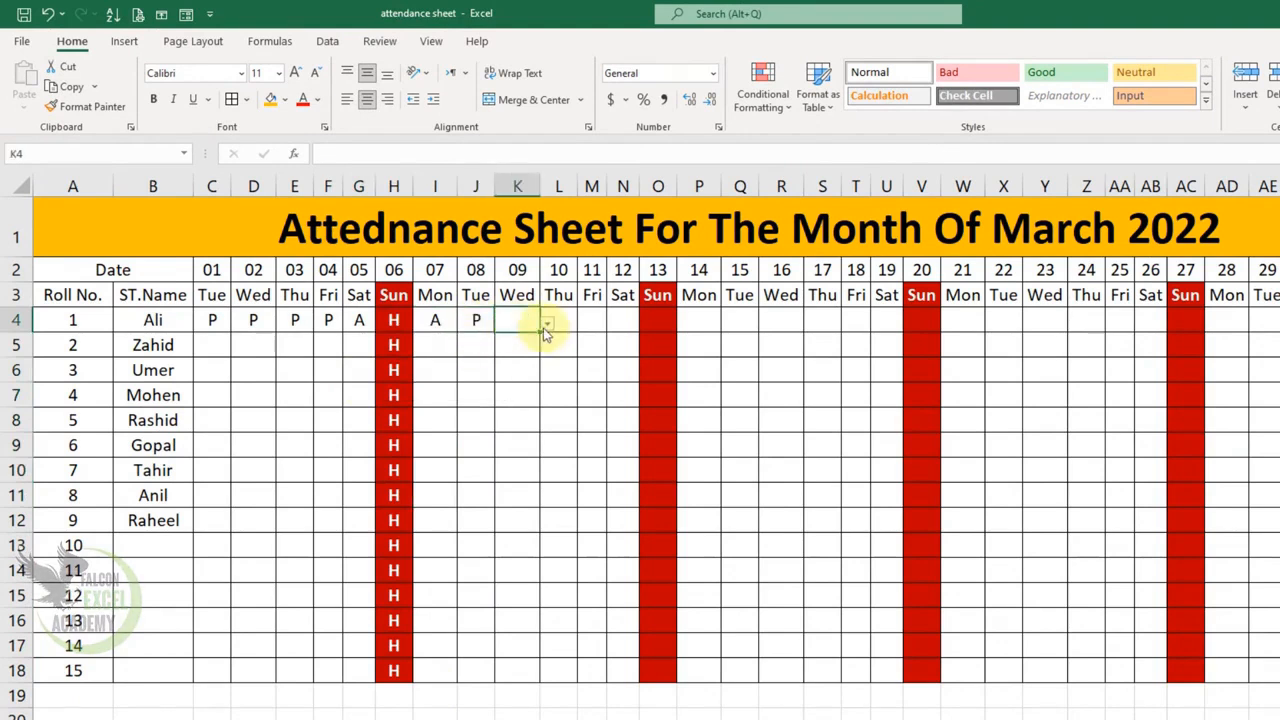
left_click(546, 328)
left_click(515, 340)
left_click(571, 321)
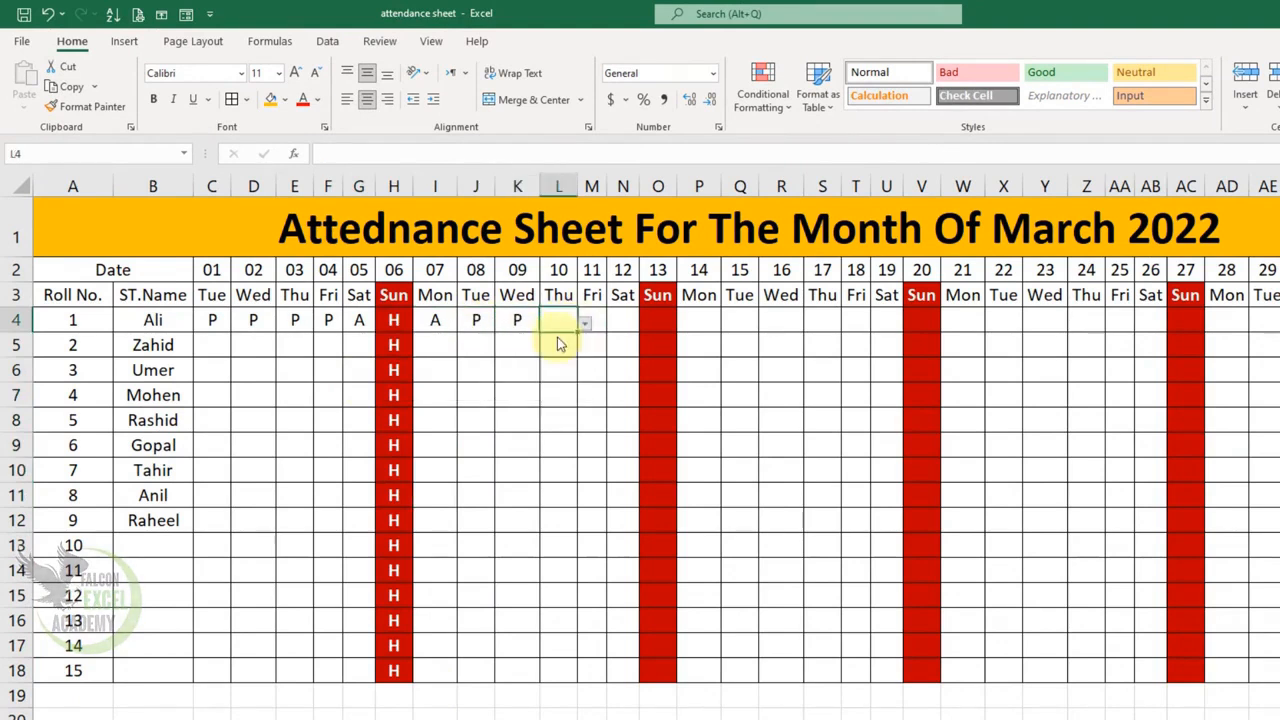
left_click(557, 343)
Choose L in M4 and P in N4 for roll number 1 on dates 11 and 12.
left_click(598, 322)
left_click(614, 323)
left_click(574, 371)
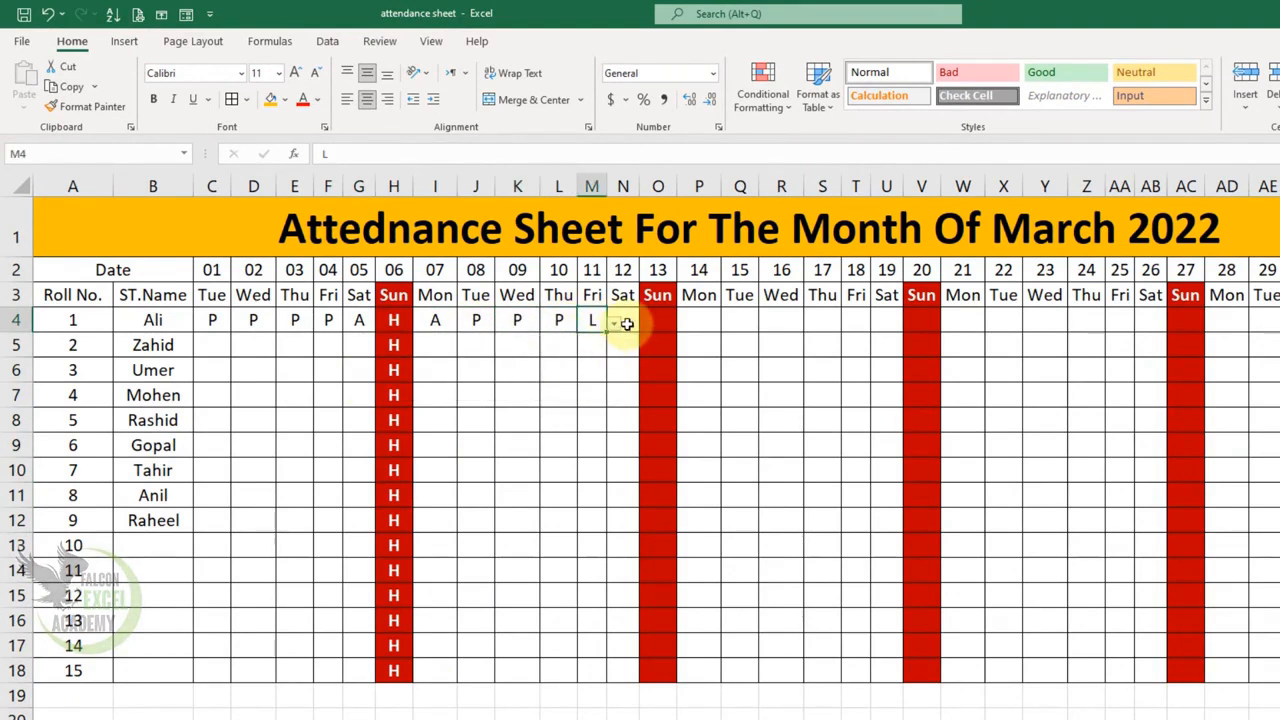
left_click(627, 323)
left_click(646, 323)
left_click(609, 343)
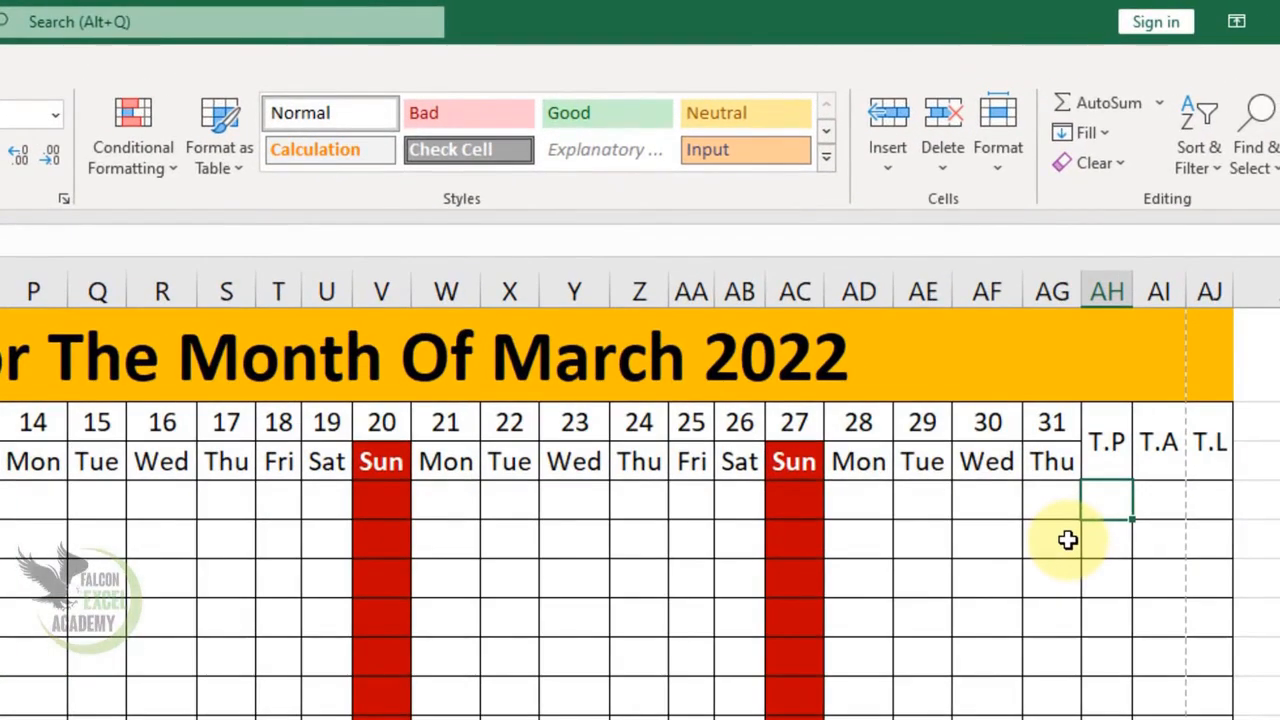
Enter =COUNTIF(C4:AG4,"P") in AH4 to total the first student's present days under T.P.
type("=countif")
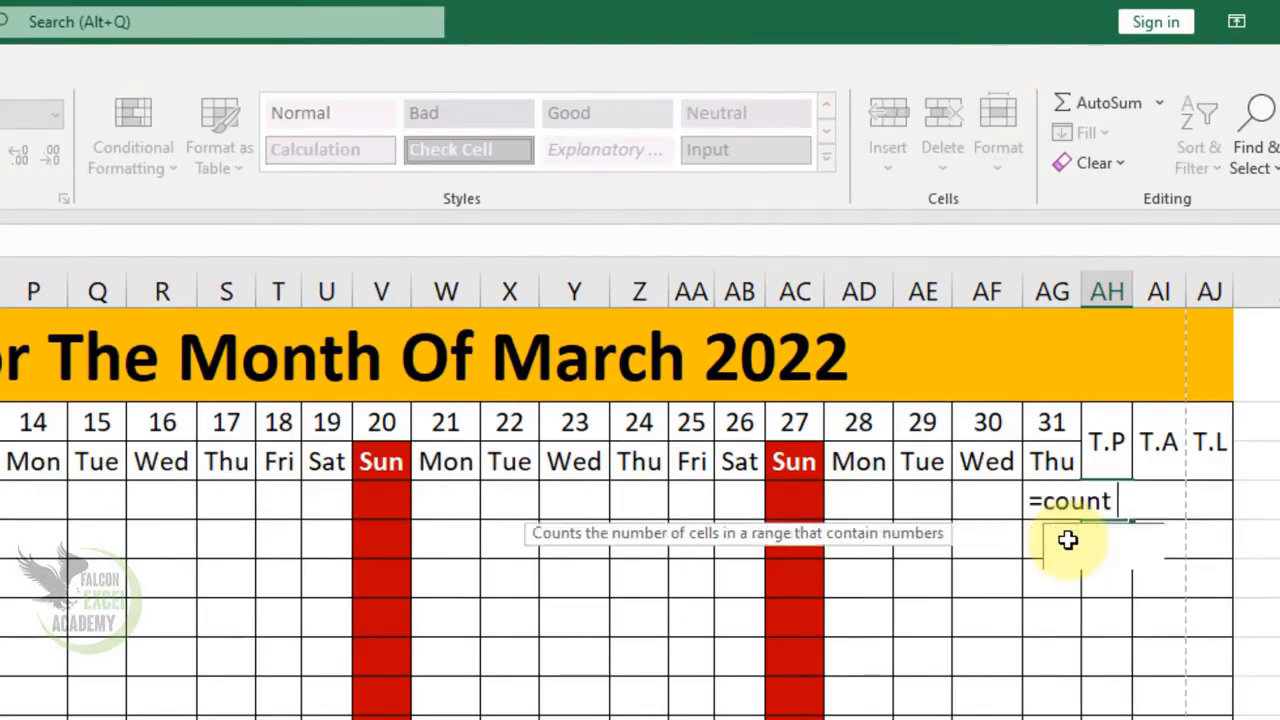
type("(")
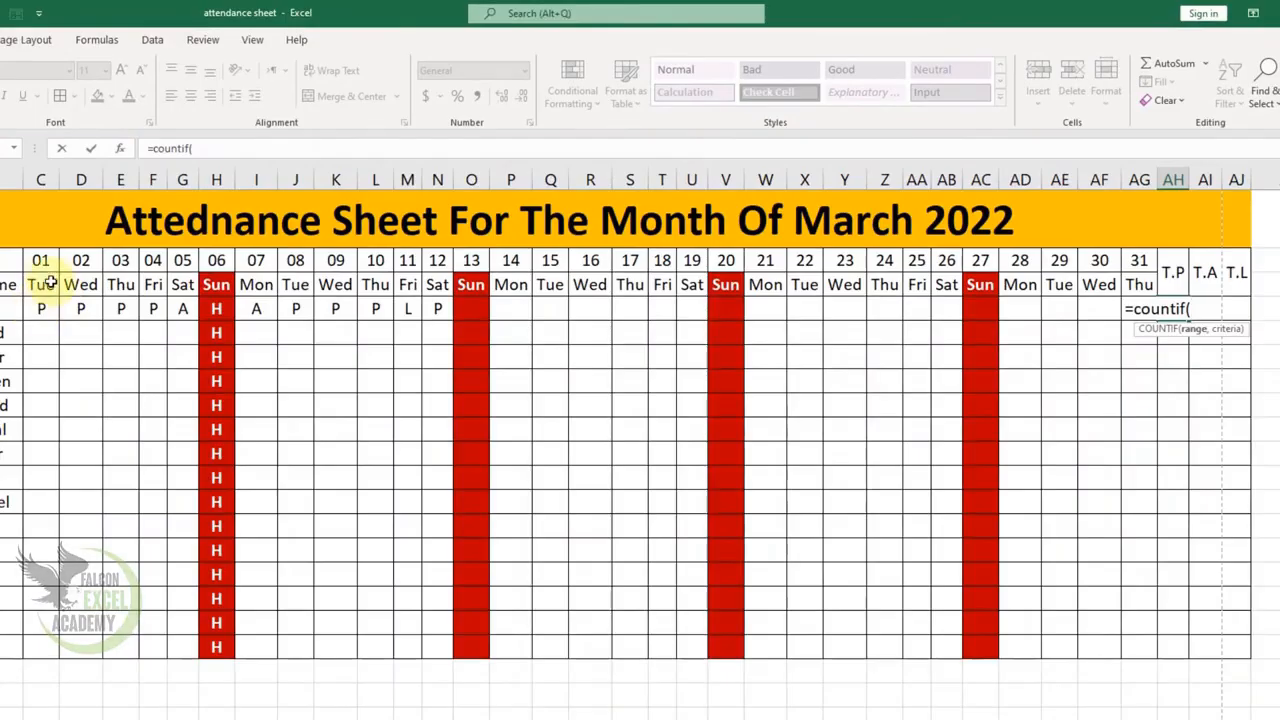
left_click_drag(43, 310, 1045, 310)
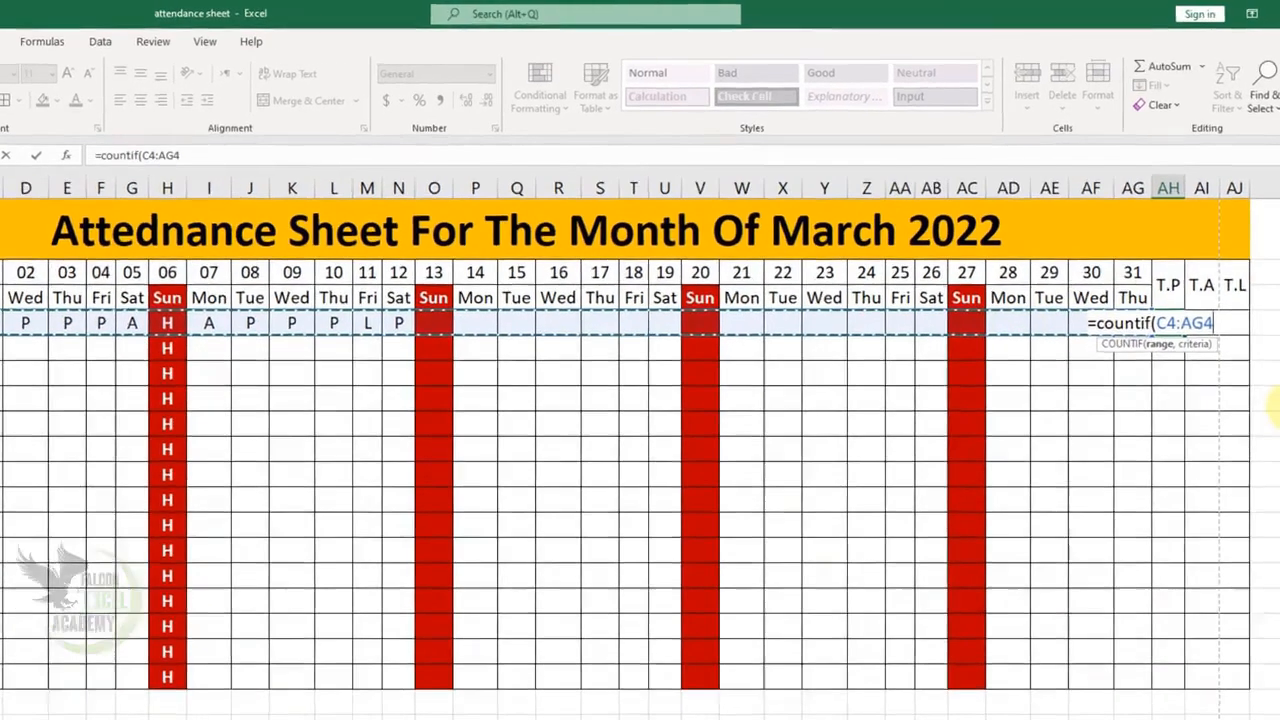
type(",\"P")
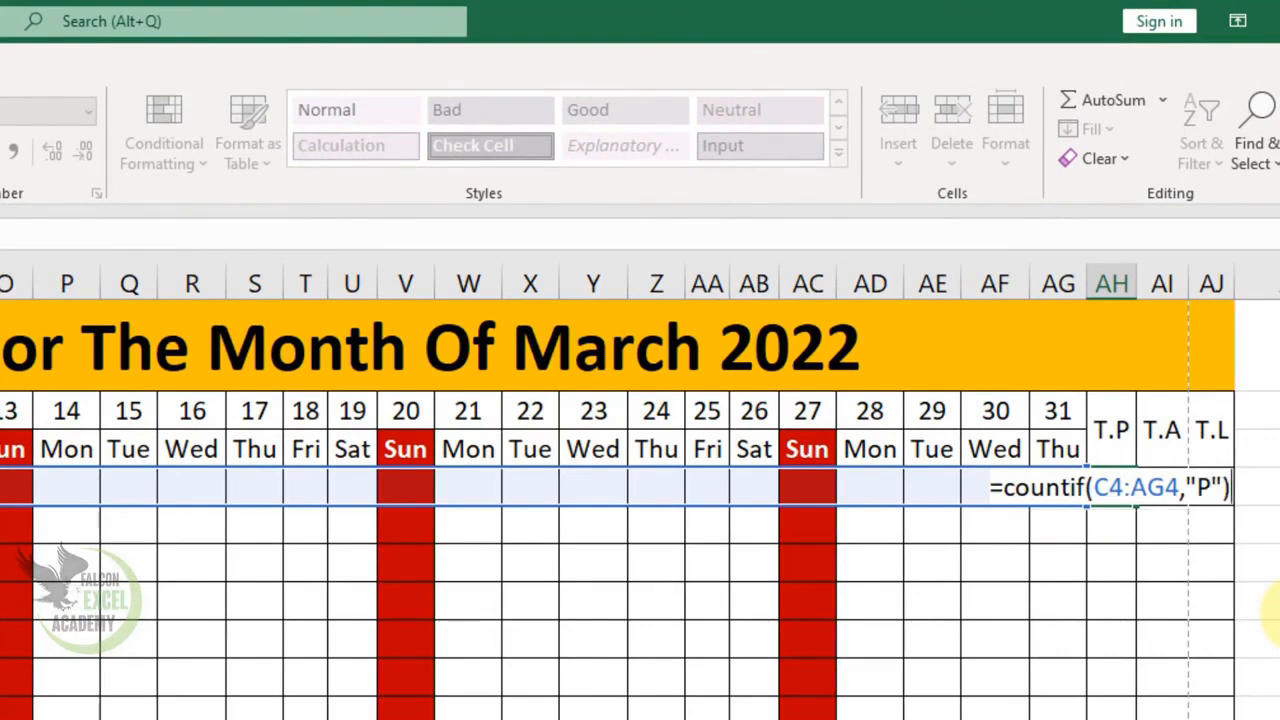
key("Return")
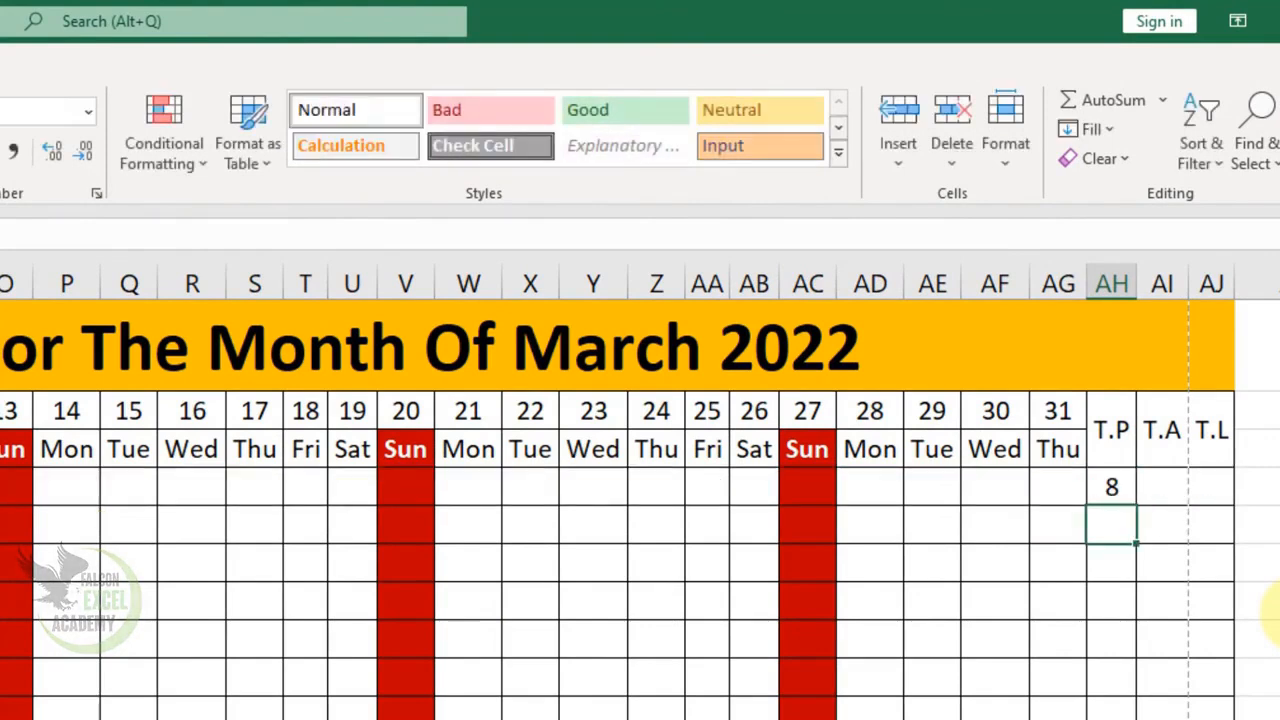
Enter =COUNTIF(C4:AG4,"A") in AI4 to total the first student's absent days under T.A.
left_click(1157, 498)
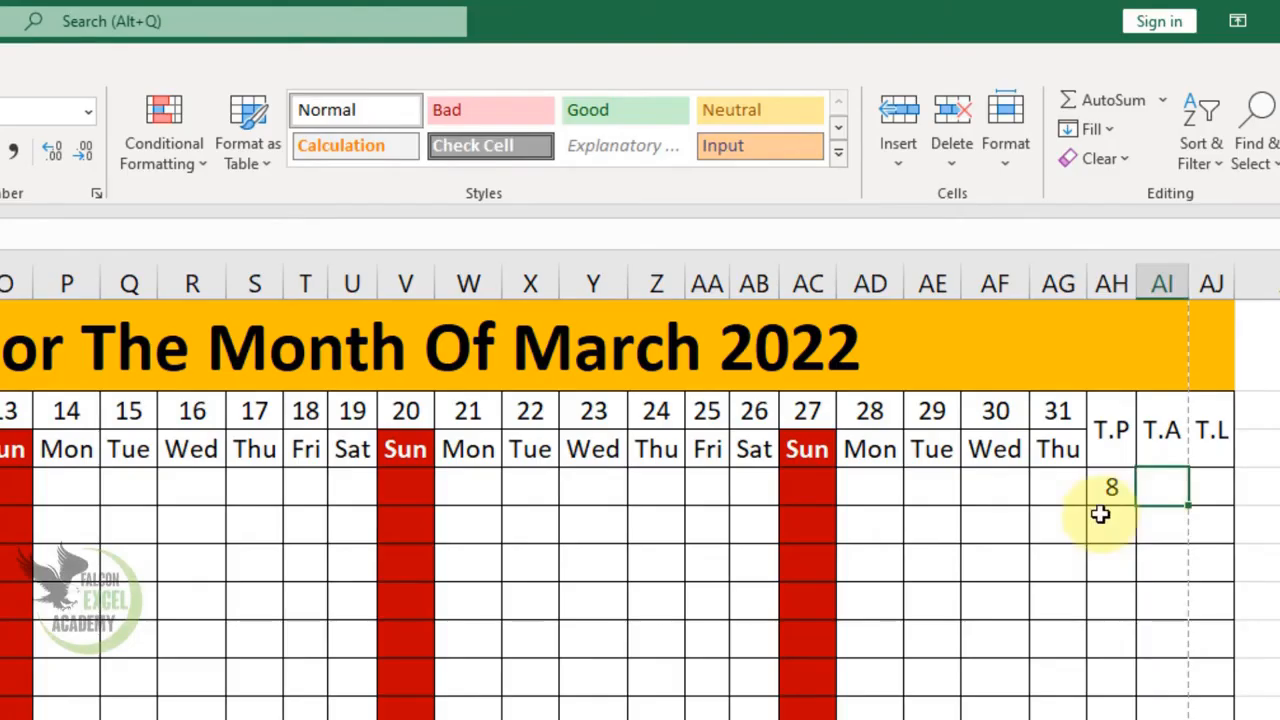
type("=countif")
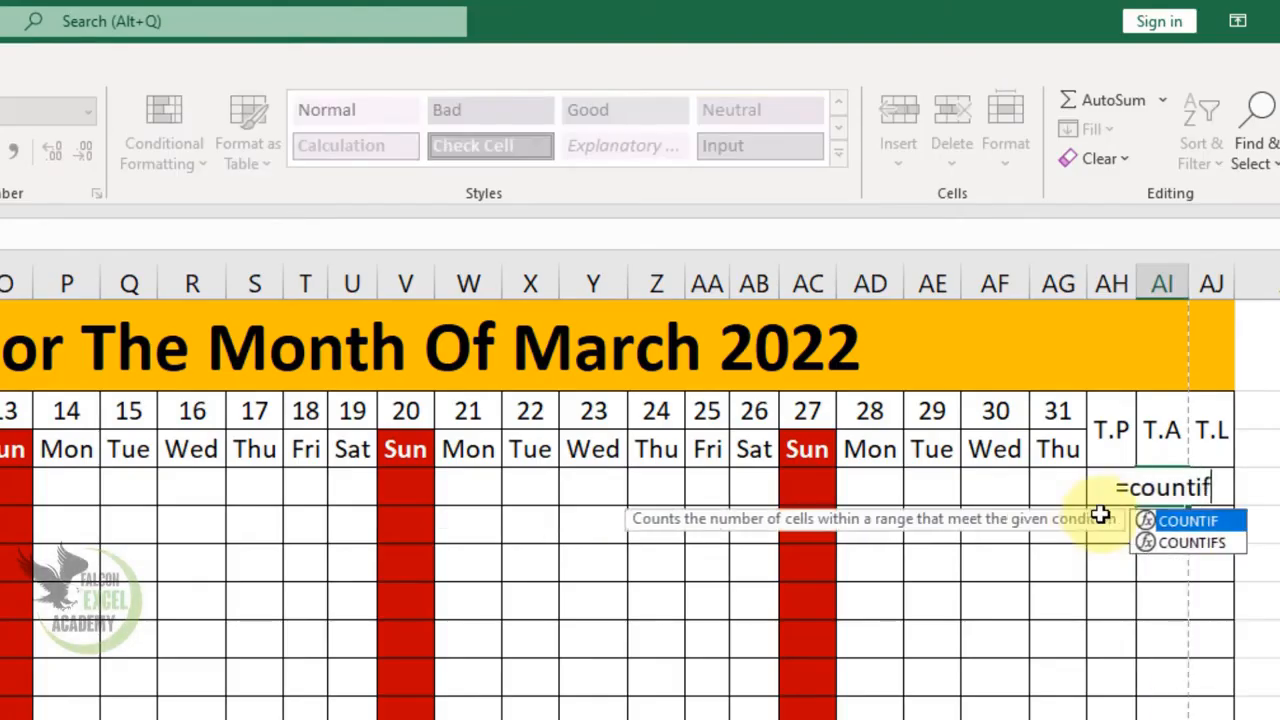
type("(")
left_click_drag(41, 309, 1128, 313)
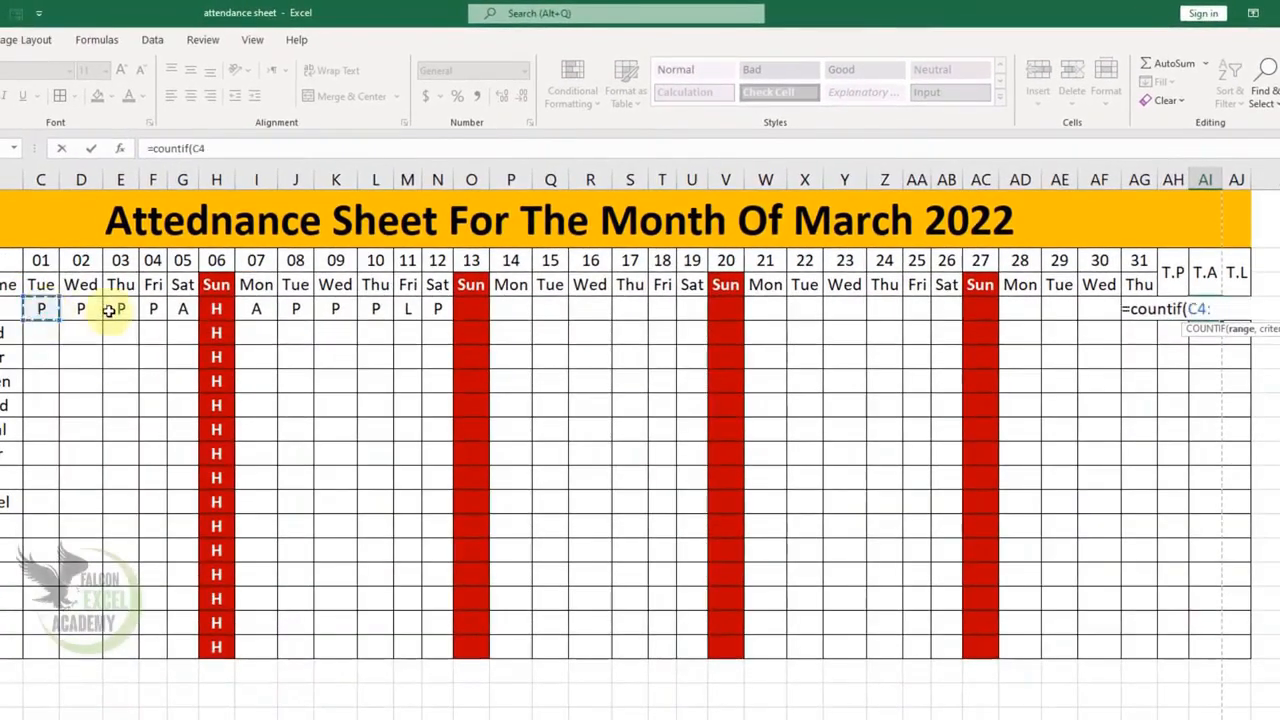
type(",\"A")
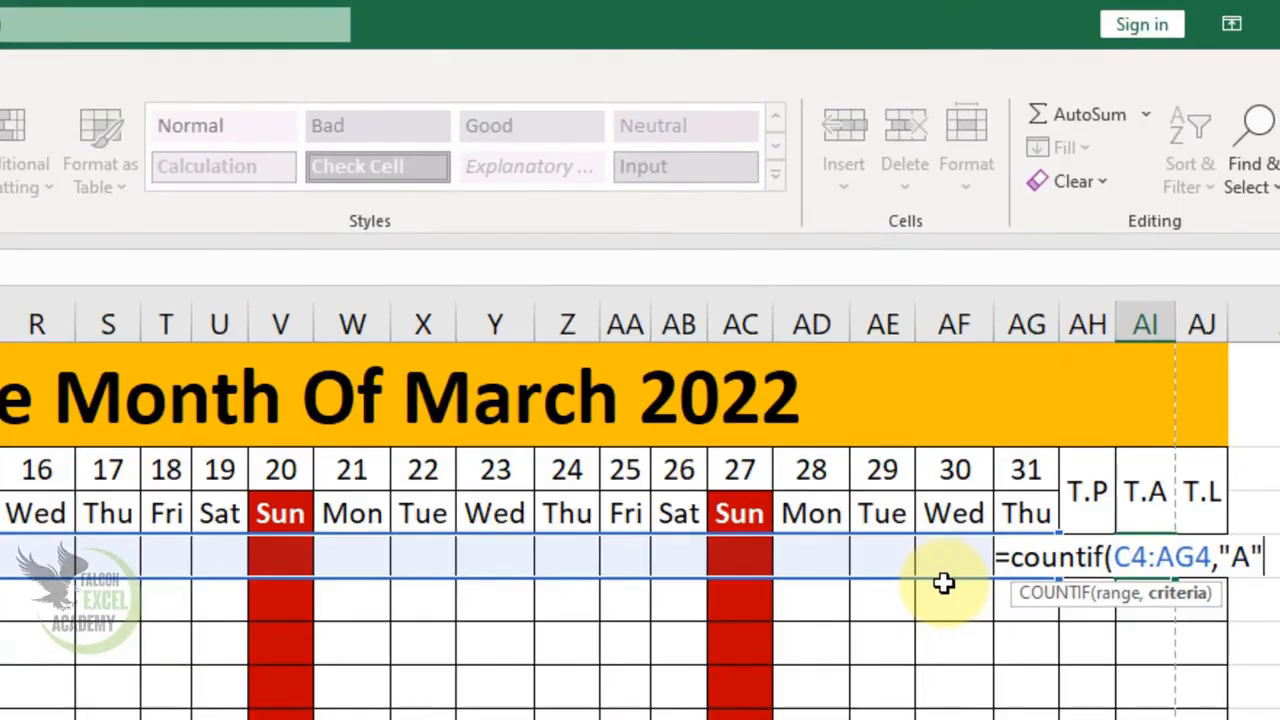
type("\")")
key("Return")
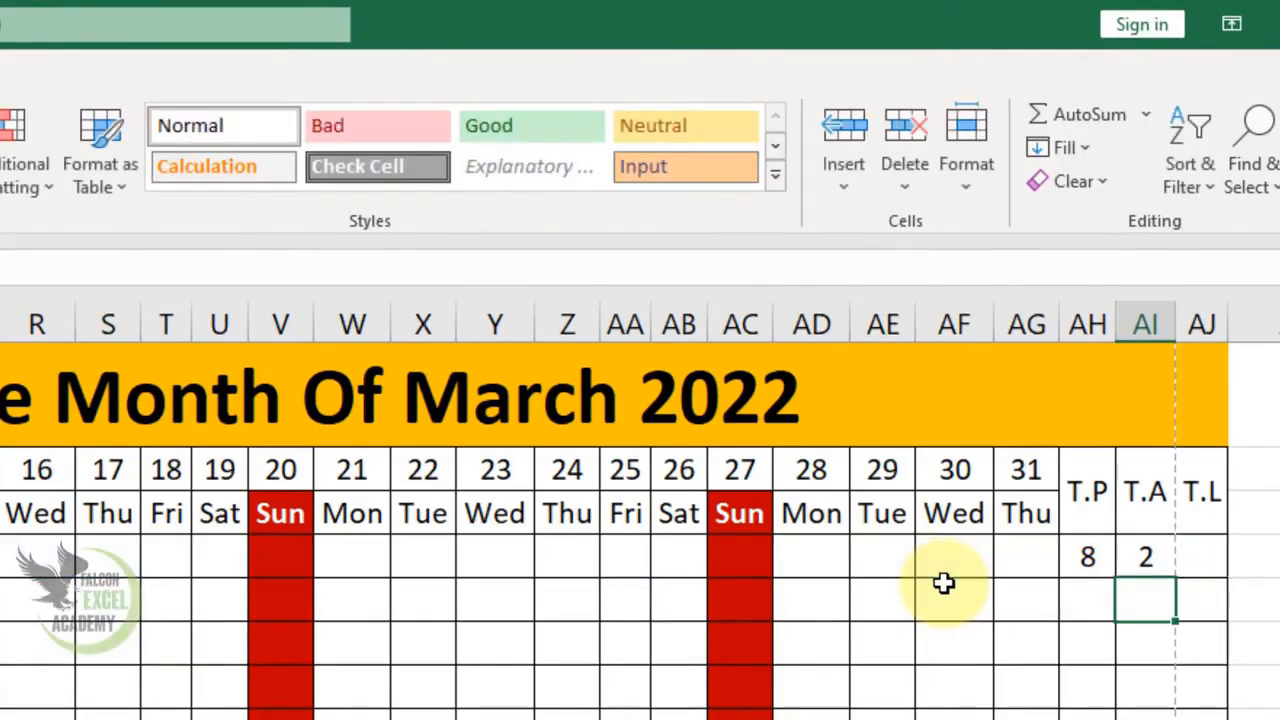
key("Up")
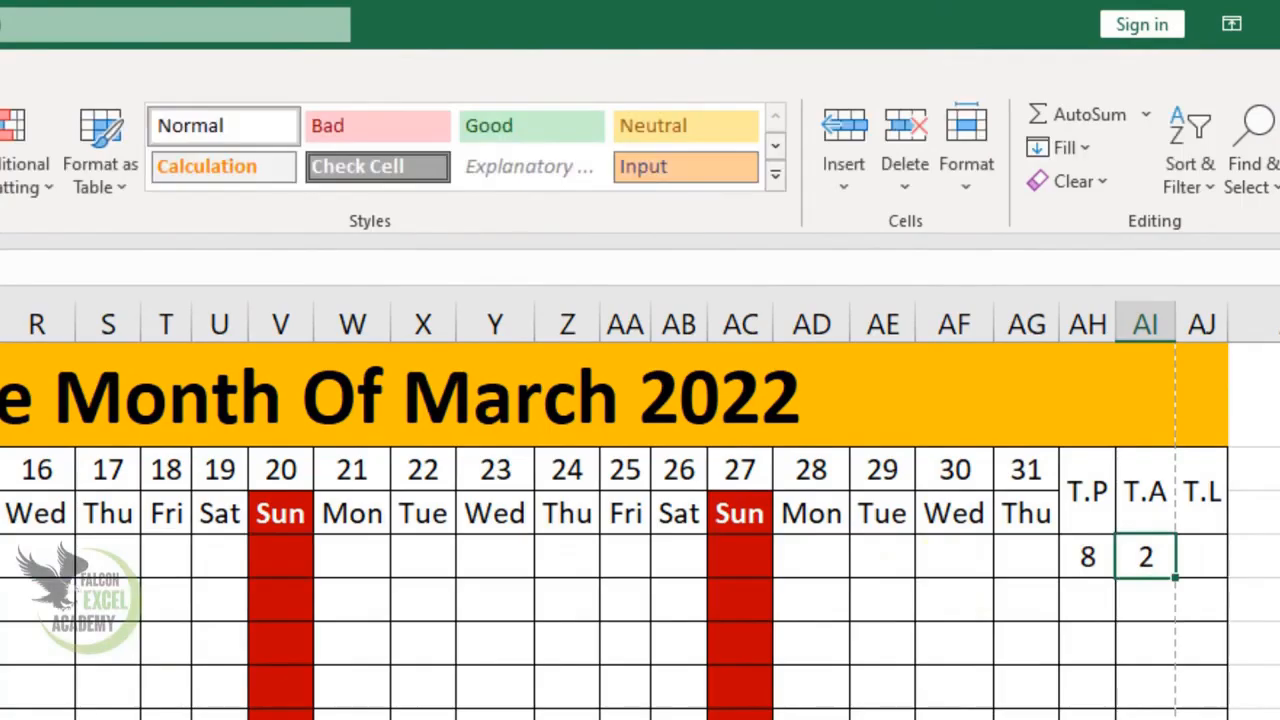
Enter =COUNTIF(C4:AG4,"L") in AJ4 to total leave days, and fill the AH4:AJ4 formulas down to row 18.
left_click(1218, 565)
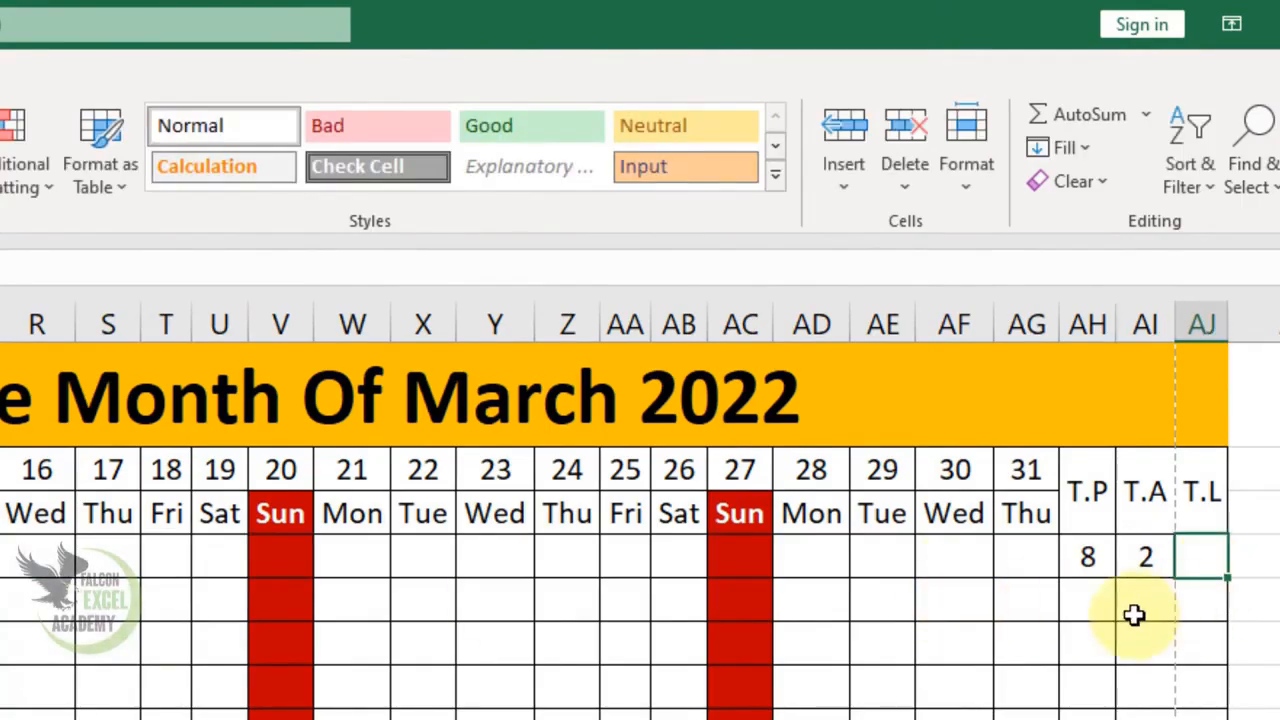
type("=countif")
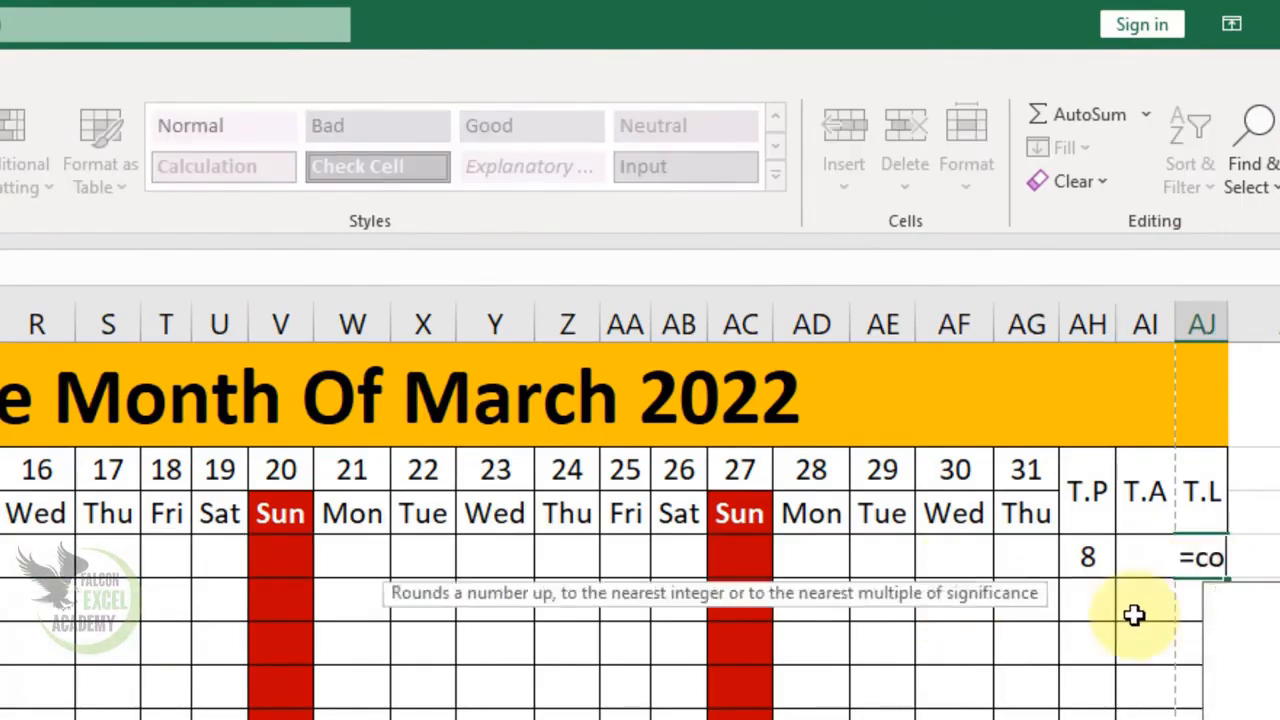
type("(")
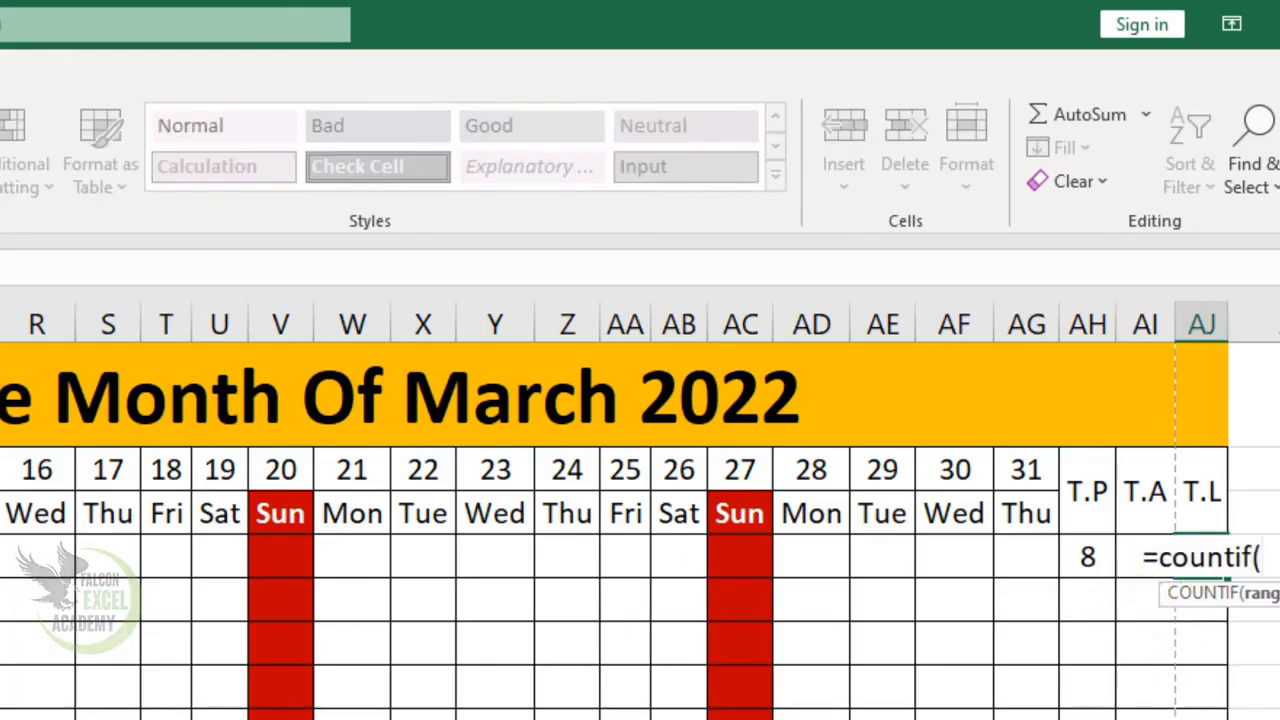
left_click_drag(2, 324, 1136, 319)
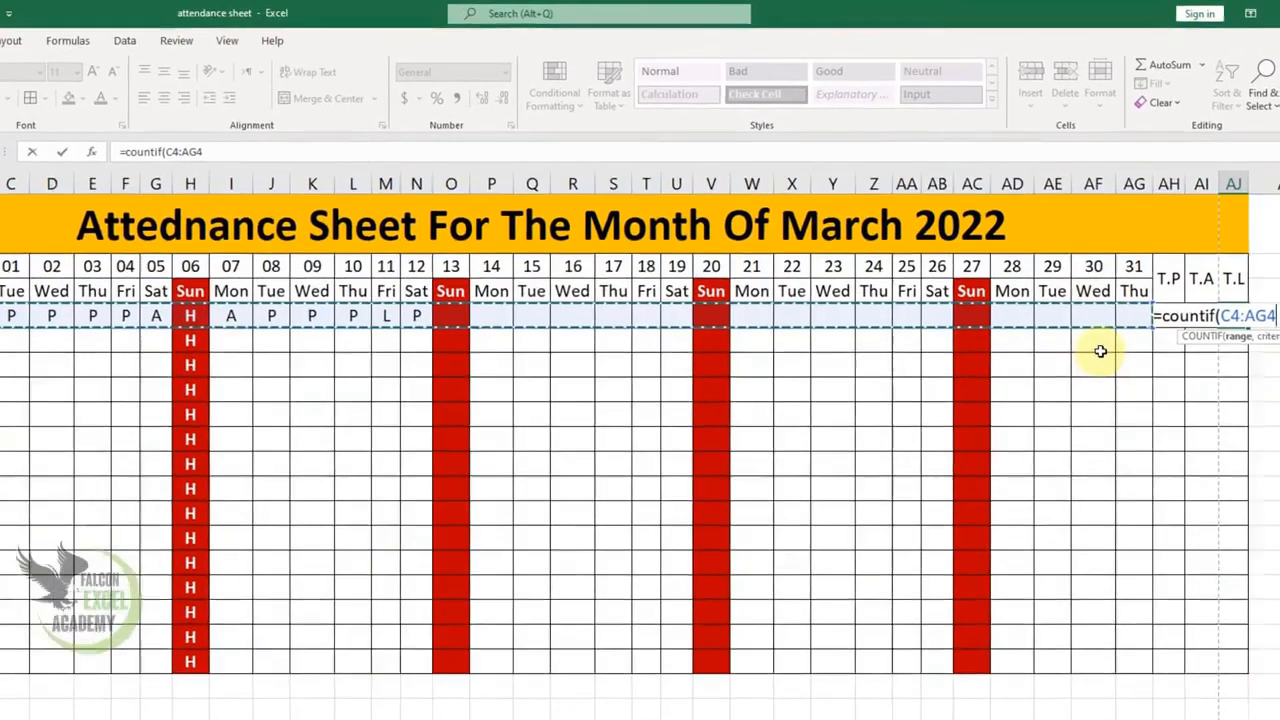
type(",\"L")
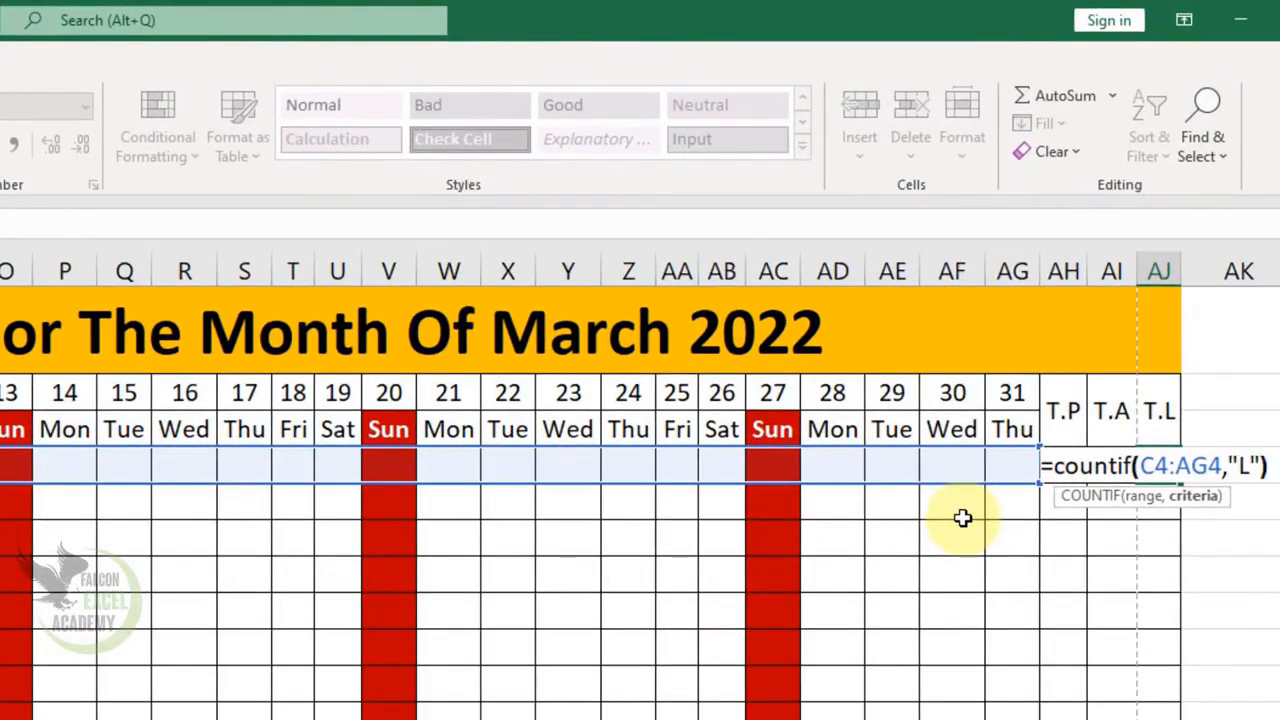
key("Return")
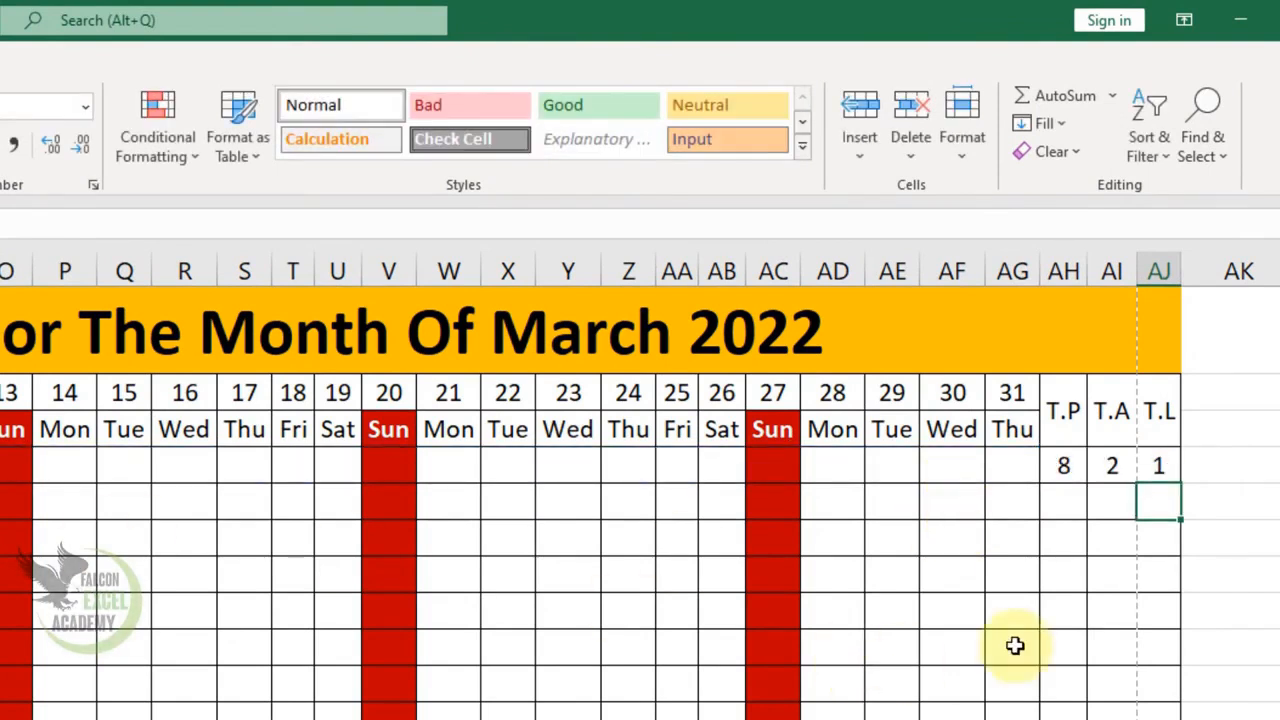
left_click_drag(1063, 462, 1201, 719)
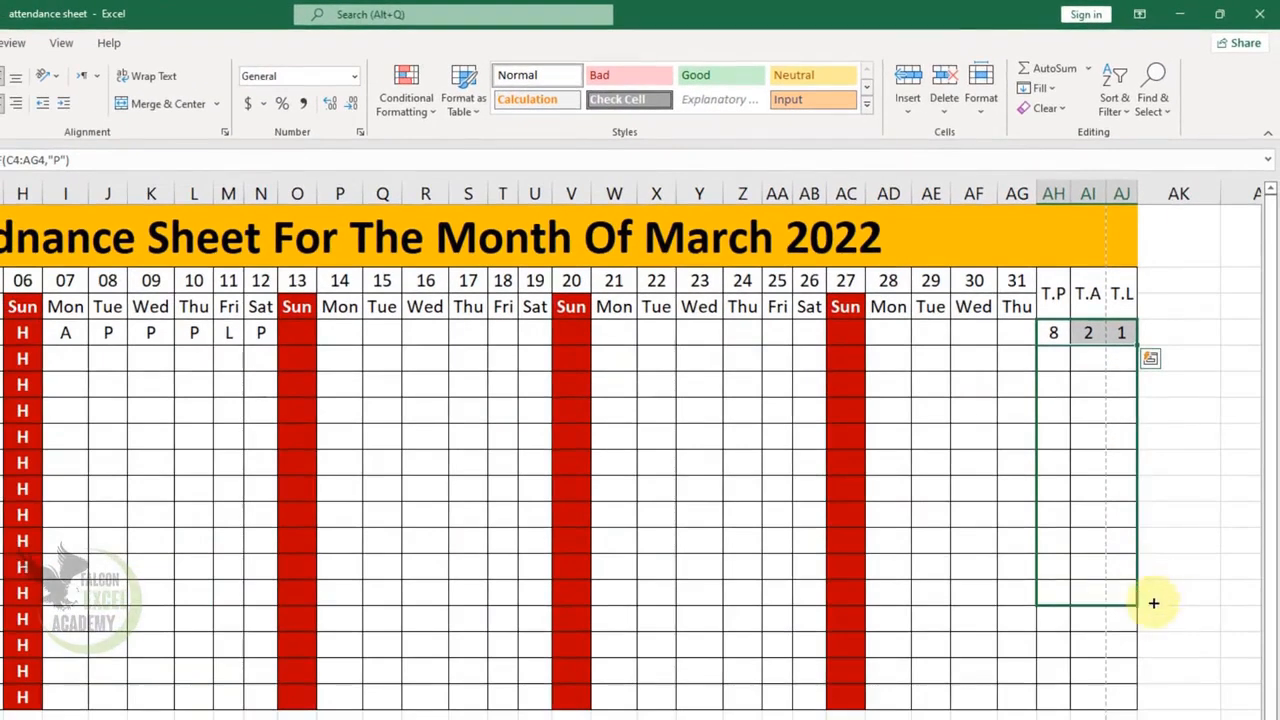
left_click_drag(1153, 603, 1145, 703)
Choose H in O4 for Sunday the 13th and fill it down the column to row 18.
left_click(320, 335)
left_click(310, 335)
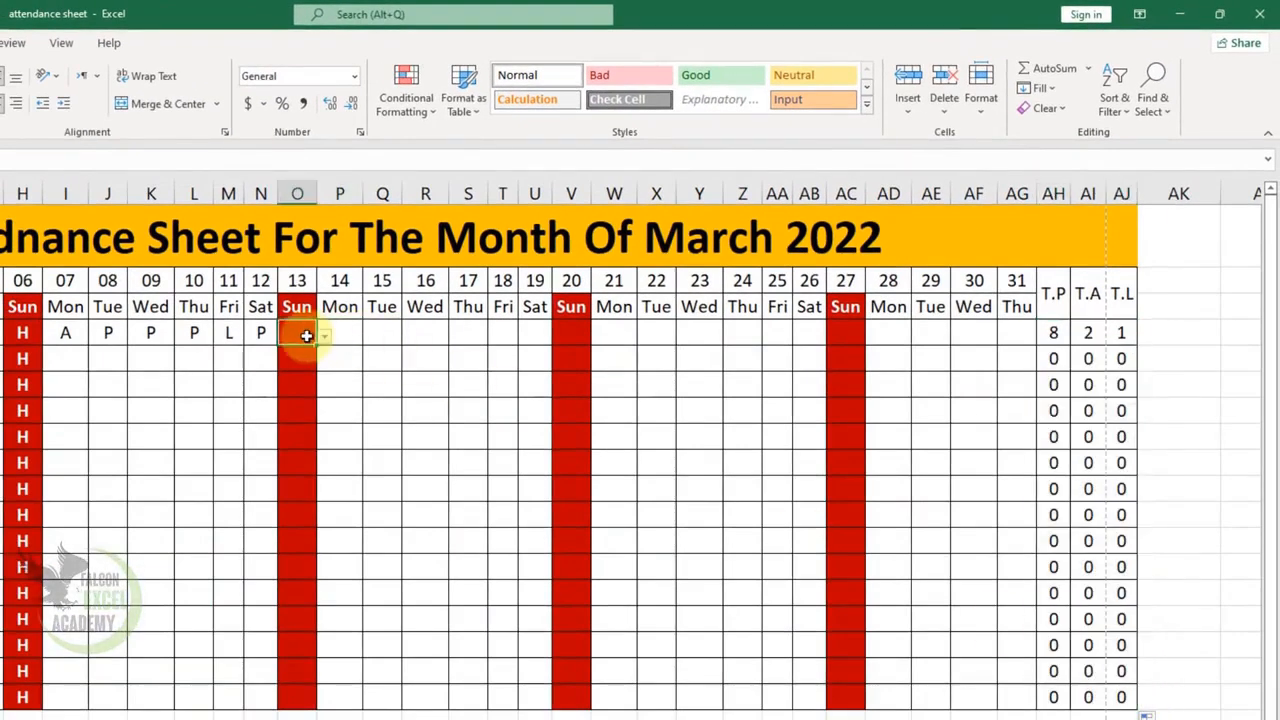
left_click(324, 337)
left_click(271, 407)
left_click_drag(318, 347, 323, 712)
Choose H in V4 for Sunday the 20th and fill it down the column to row 18.
left_click(580, 336)
left_click(599, 338)
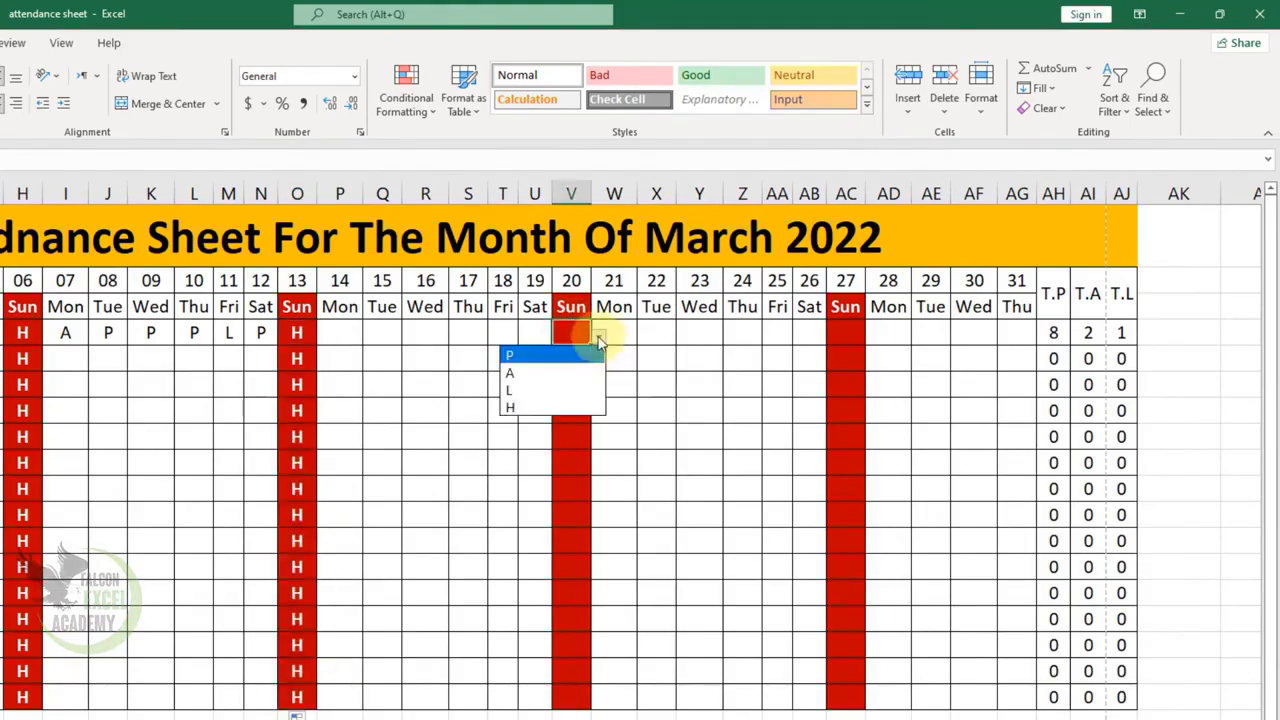
left_click(523, 408)
left_click_drag(591, 345, 586, 704)
Choose H in AC4 for Sunday the 27th and fill it down the column to row 18.
left_click(848, 336)
left_click(872, 336)
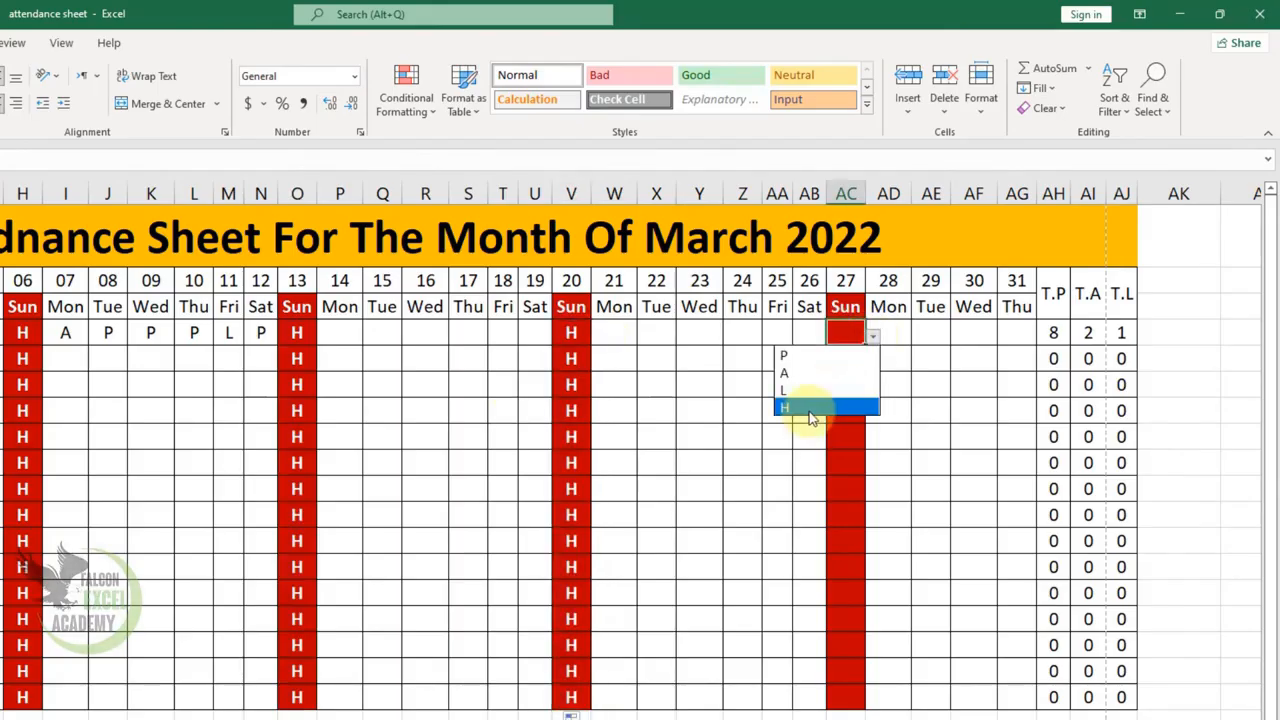
left_click(800, 406)
left_click_drag(868, 346, 869, 699)
Choose P in P4 and L in Q4 for roll number 1 on dates 14 and 15.
left_click(347, 337)
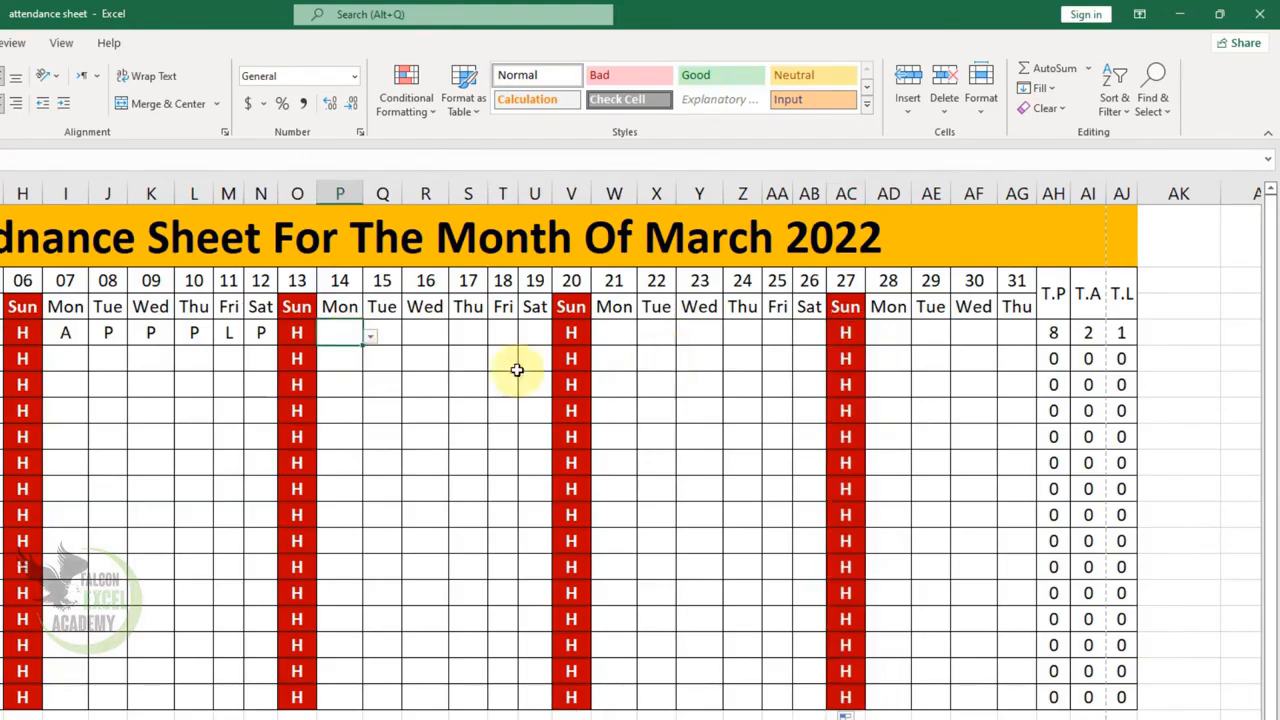
left_click(370, 339)
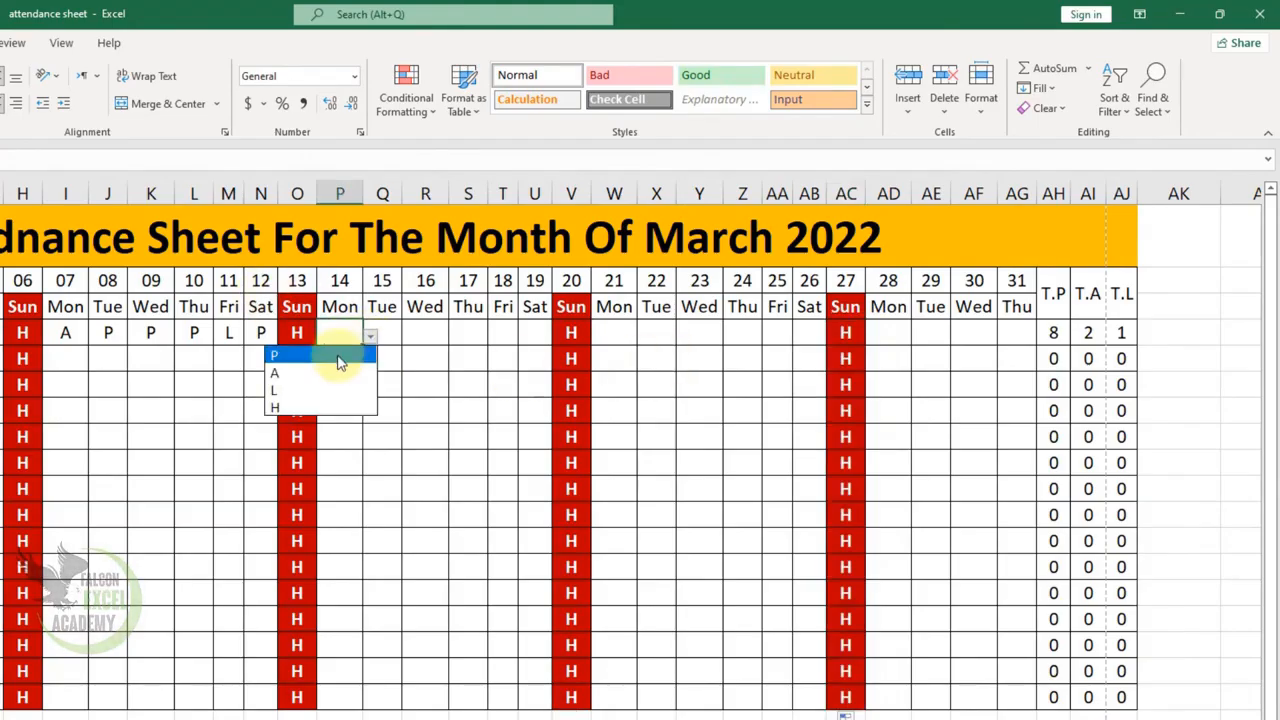
left_click(340, 358)
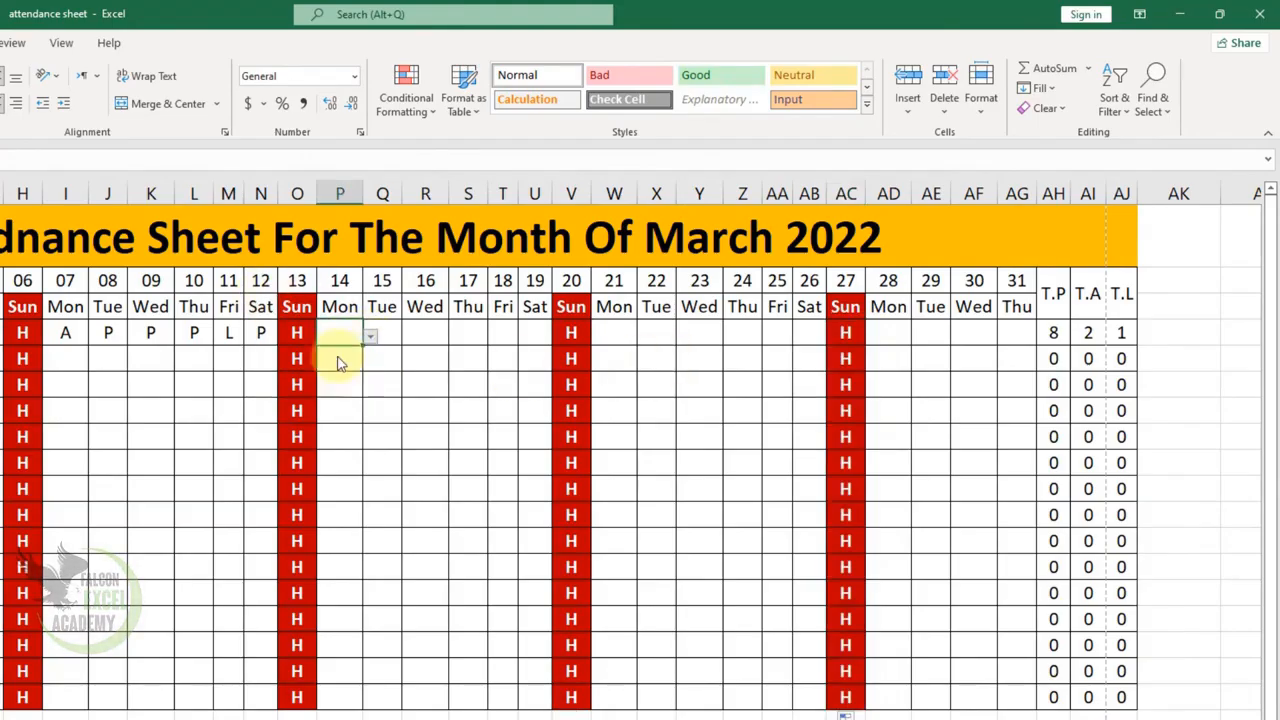
left_click(406, 331)
left_click(409, 338)
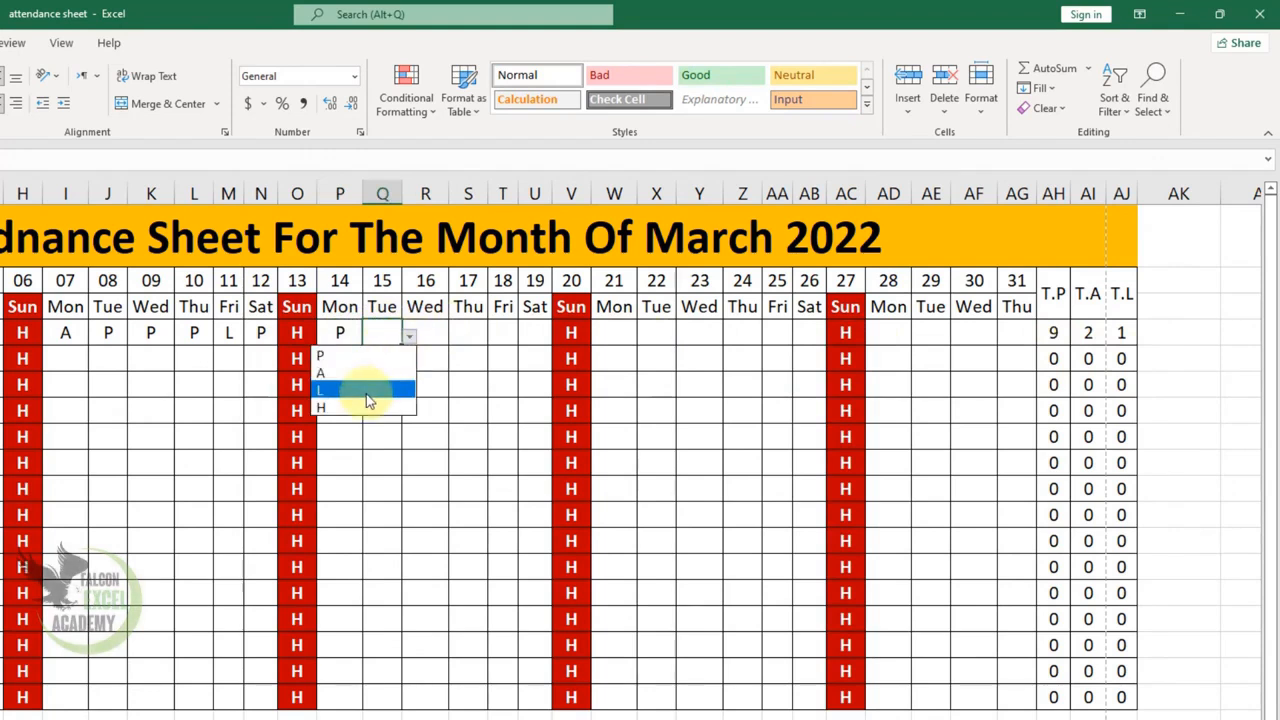
left_click(367, 398)
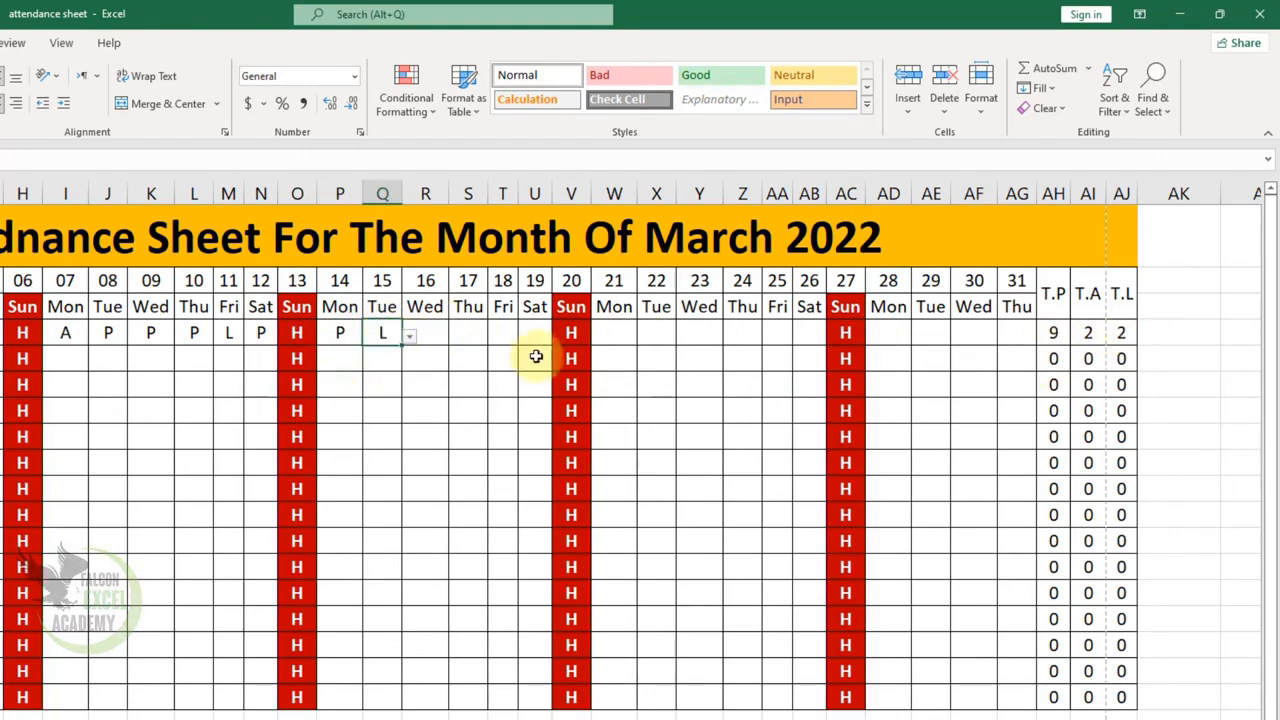
Choose P in R4, S4 and T4 for roll number 1 on dates 16, 17 and 18.
left_click(429, 331)
left_click(455, 342)
left_click(423, 357)
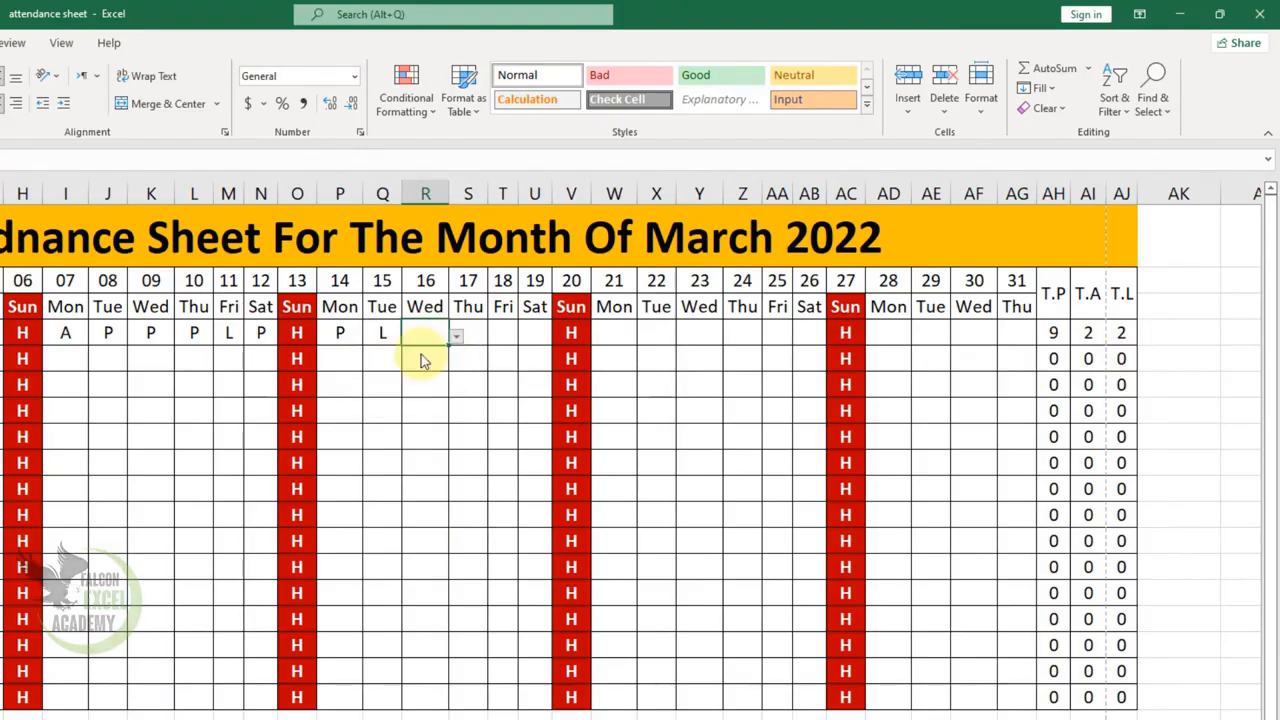
left_click(475, 336)
left_click(495, 338)
left_click(447, 356)
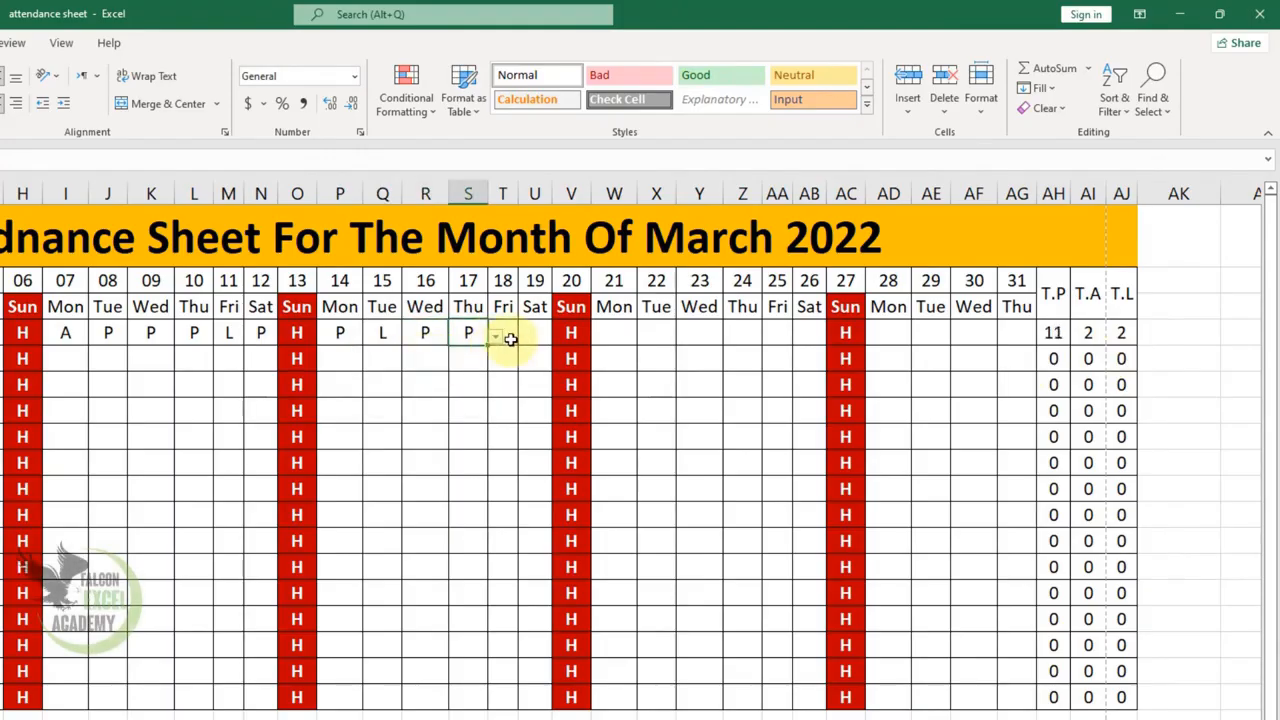
left_click(506, 336)
left_click(525, 338)
left_click(490, 362)
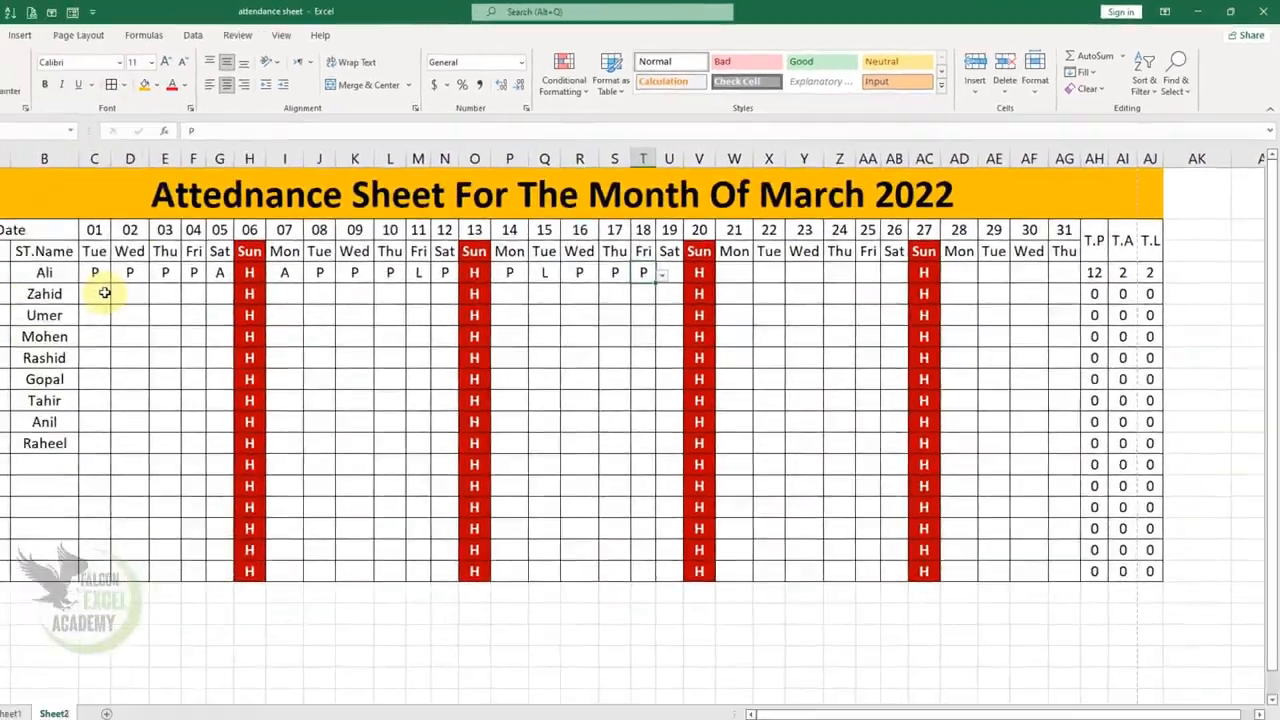
Choose P in C5 for roll number 2 and fill it across to G5 for dates 01 to 05.
left_click(103, 292)
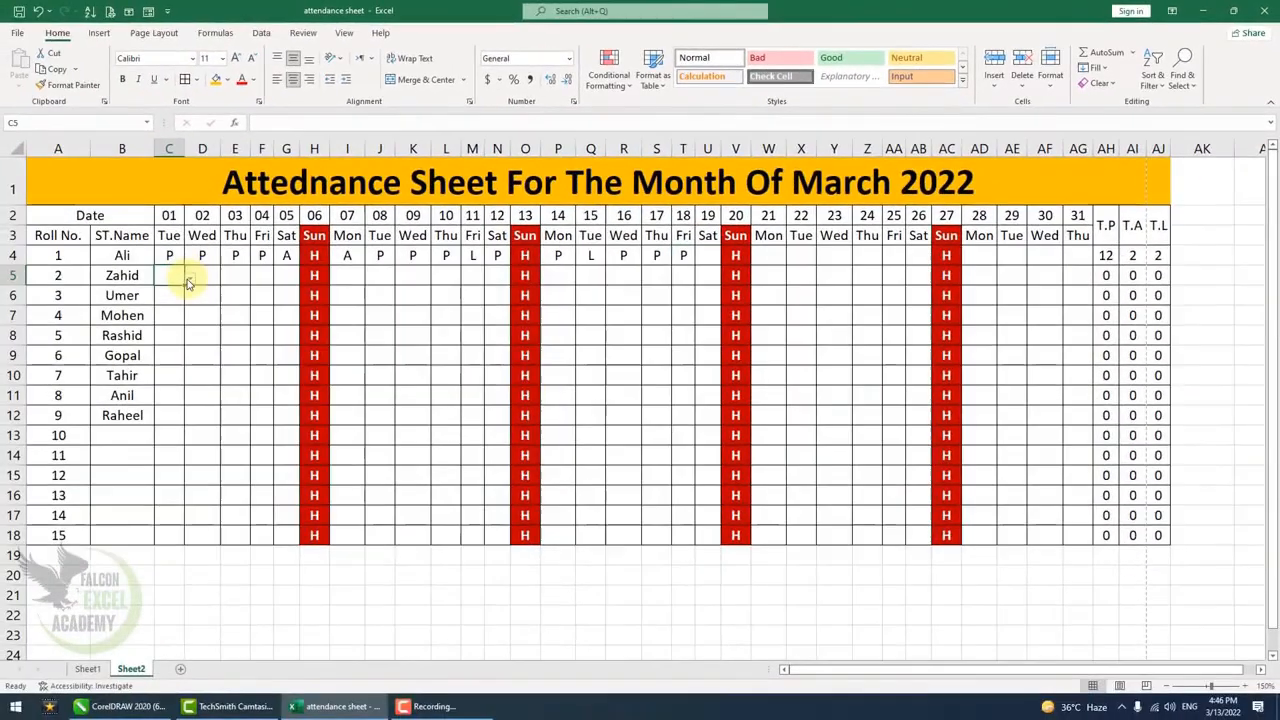
left_click(193, 281)
left_click(297, 524)
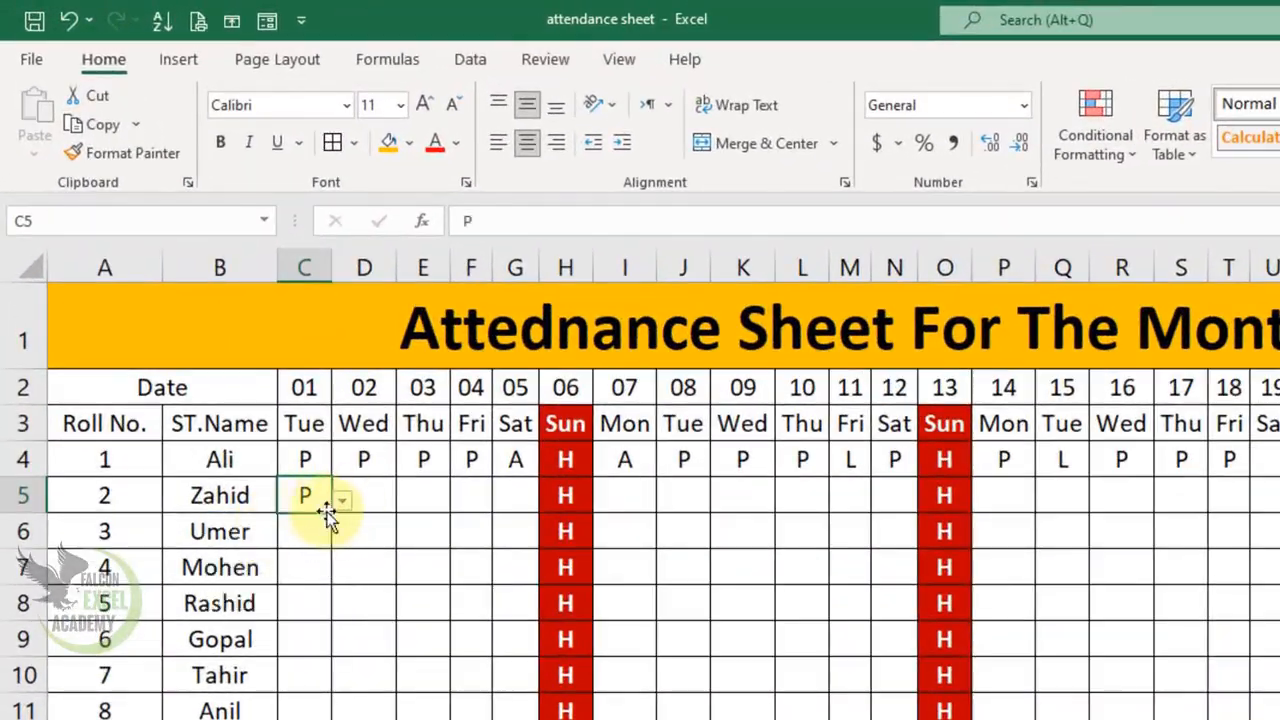
left_click_drag(333, 514, 535, 514)
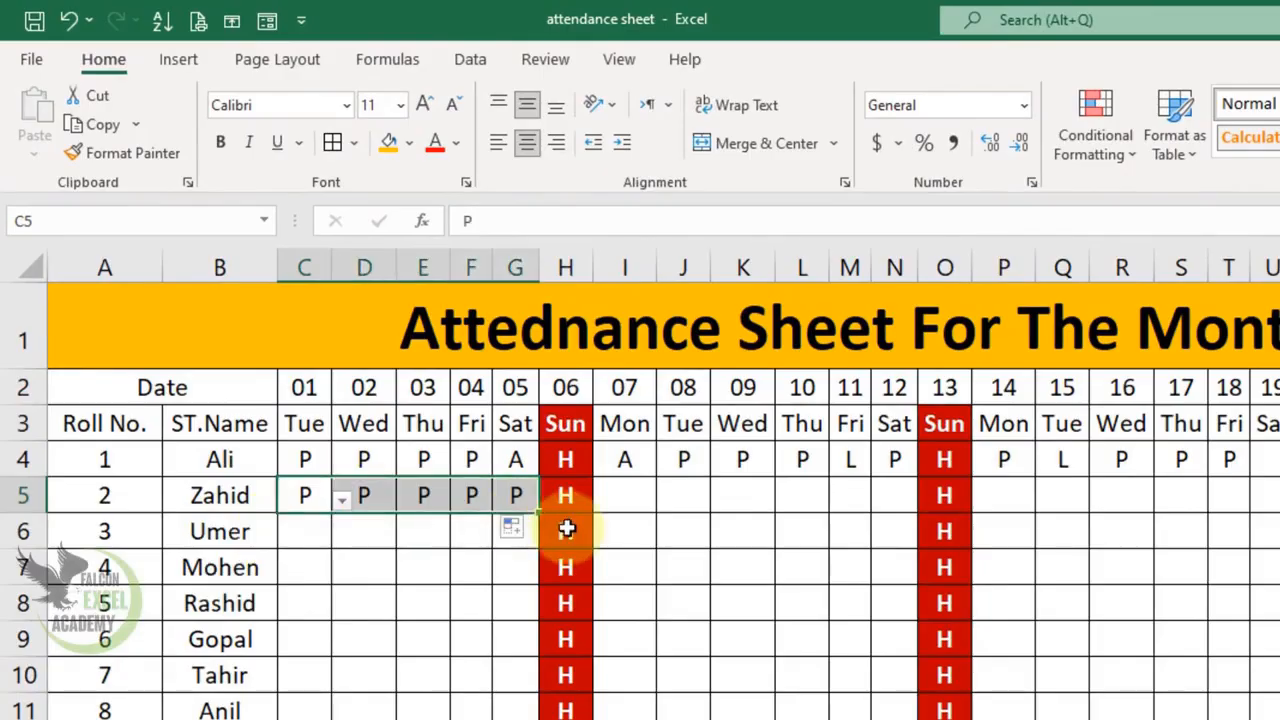
Choose A in I5 and J5 for roll number 2 on dates 07 and 08.
left_click(632, 493)
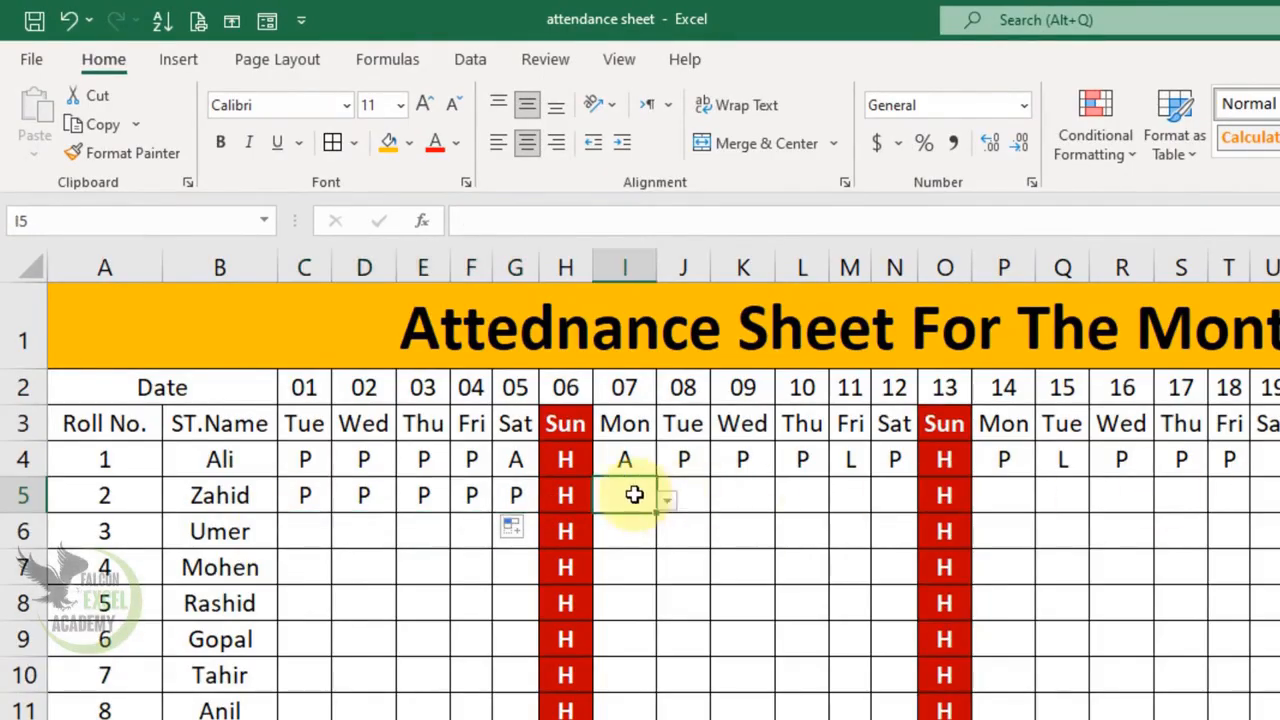
left_click(667, 499)
left_click(530, 550)
left_click(680, 493)
left_click(718, 497)
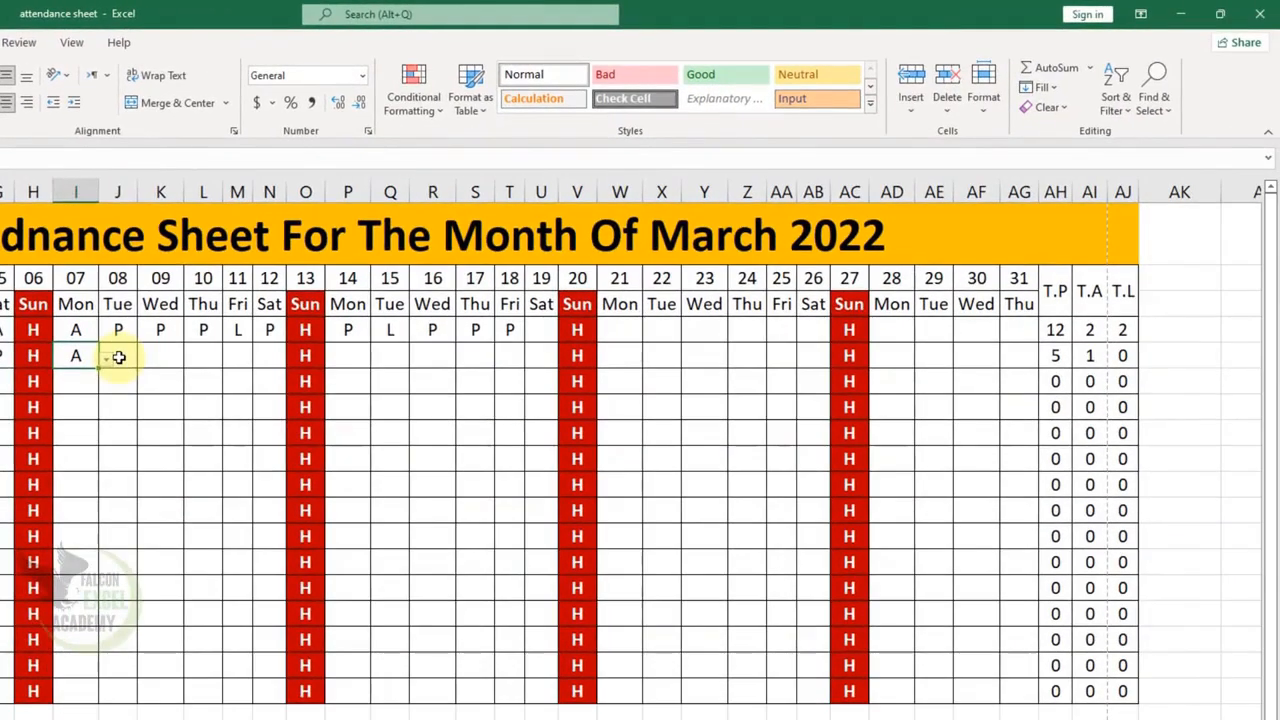
left_click(93, 397)
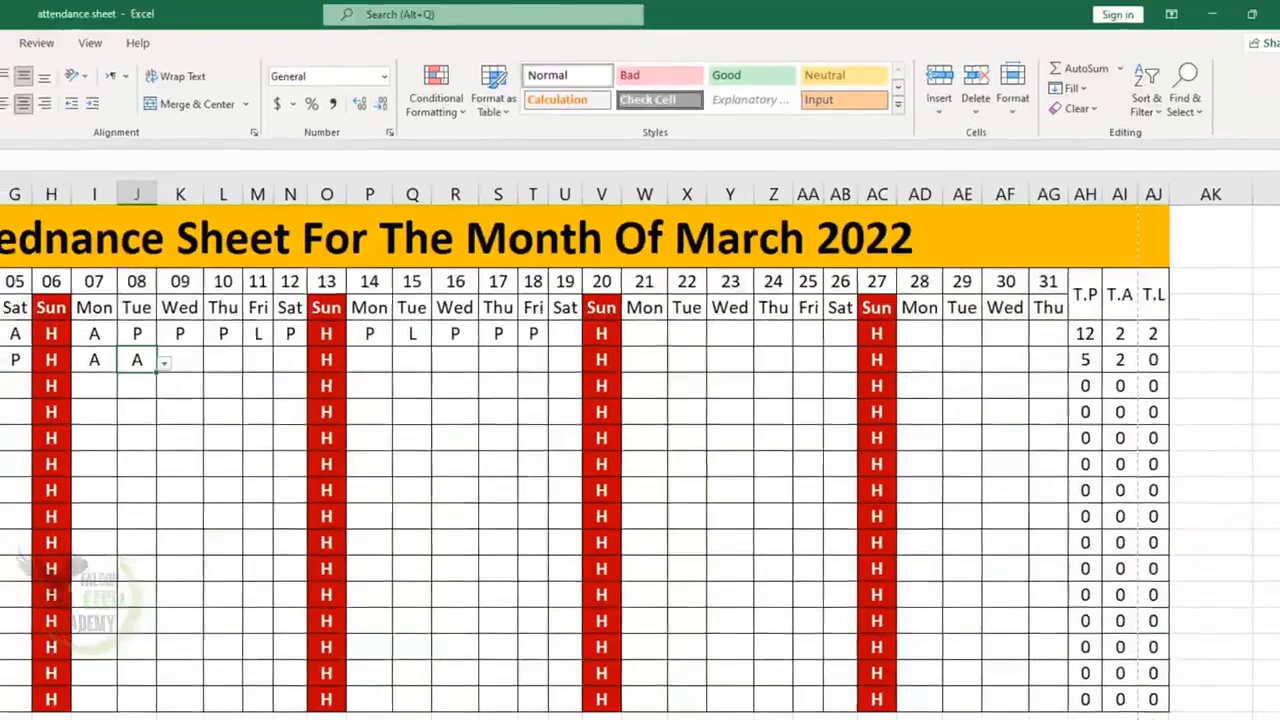
Check in the print preview whether all the total columns fit on the page, and return to the worksheet.
left_click(31, 55)
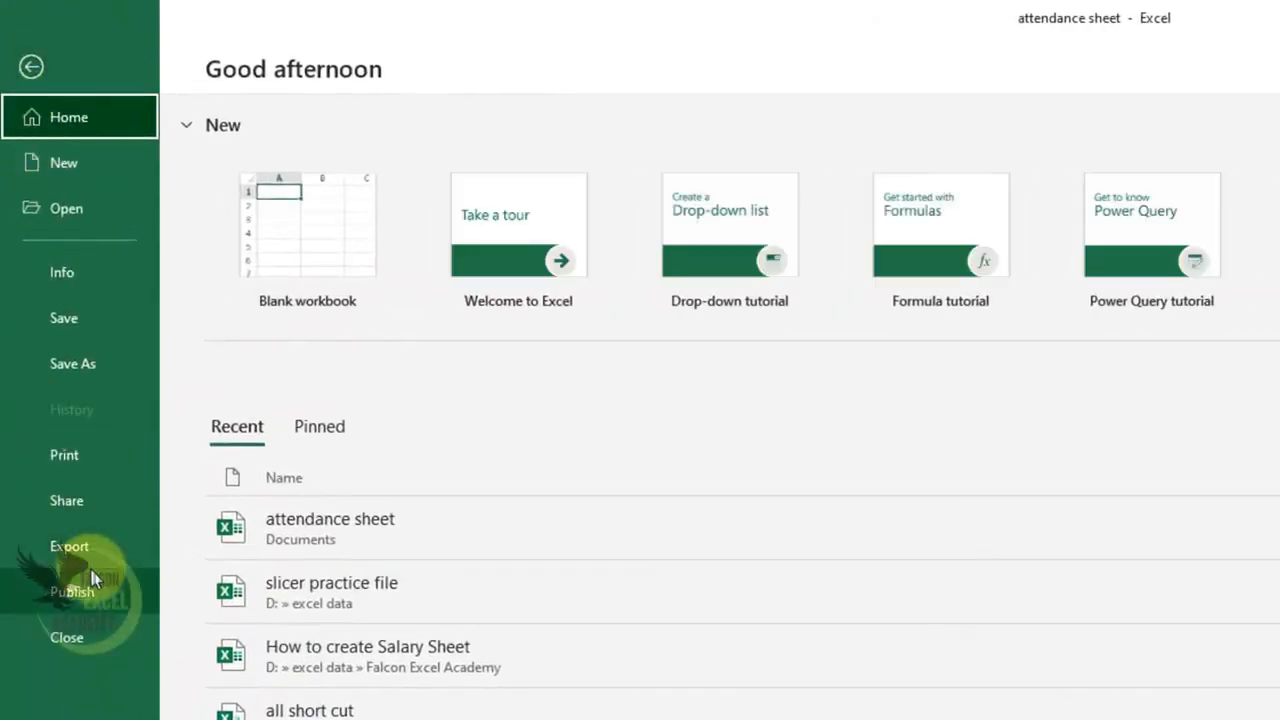
left_click(80, 460)
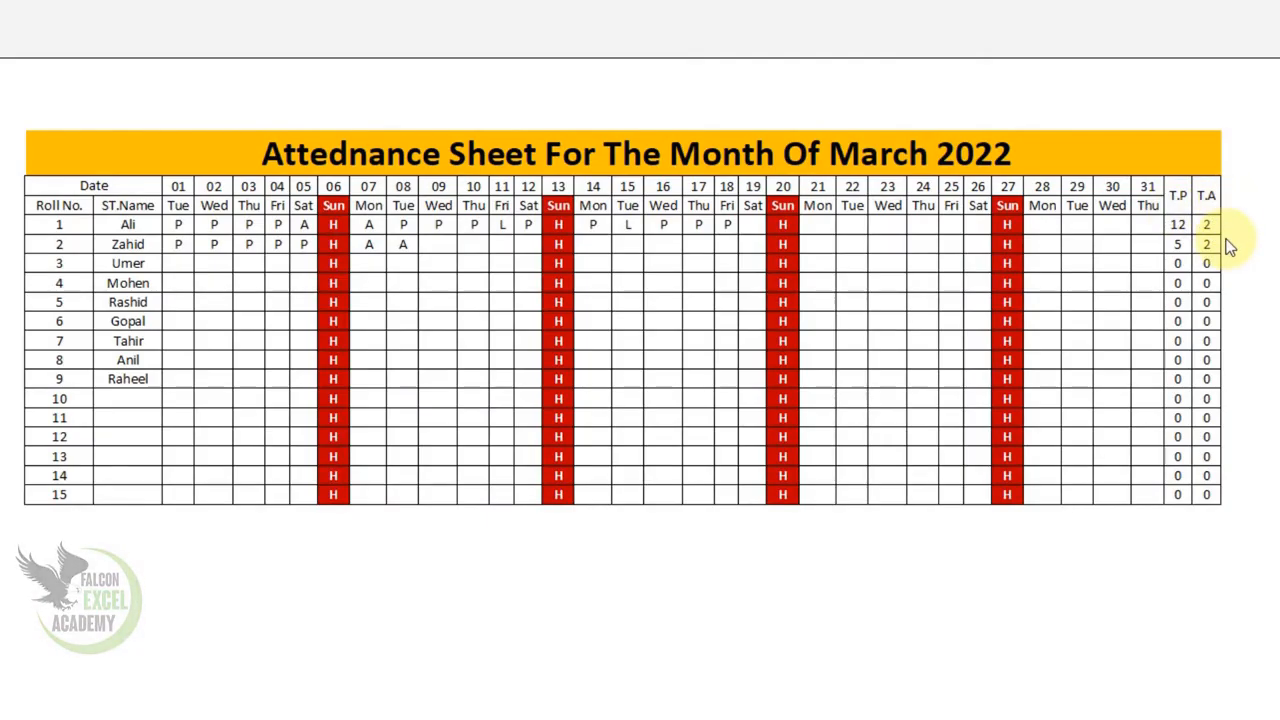
key("Escape")
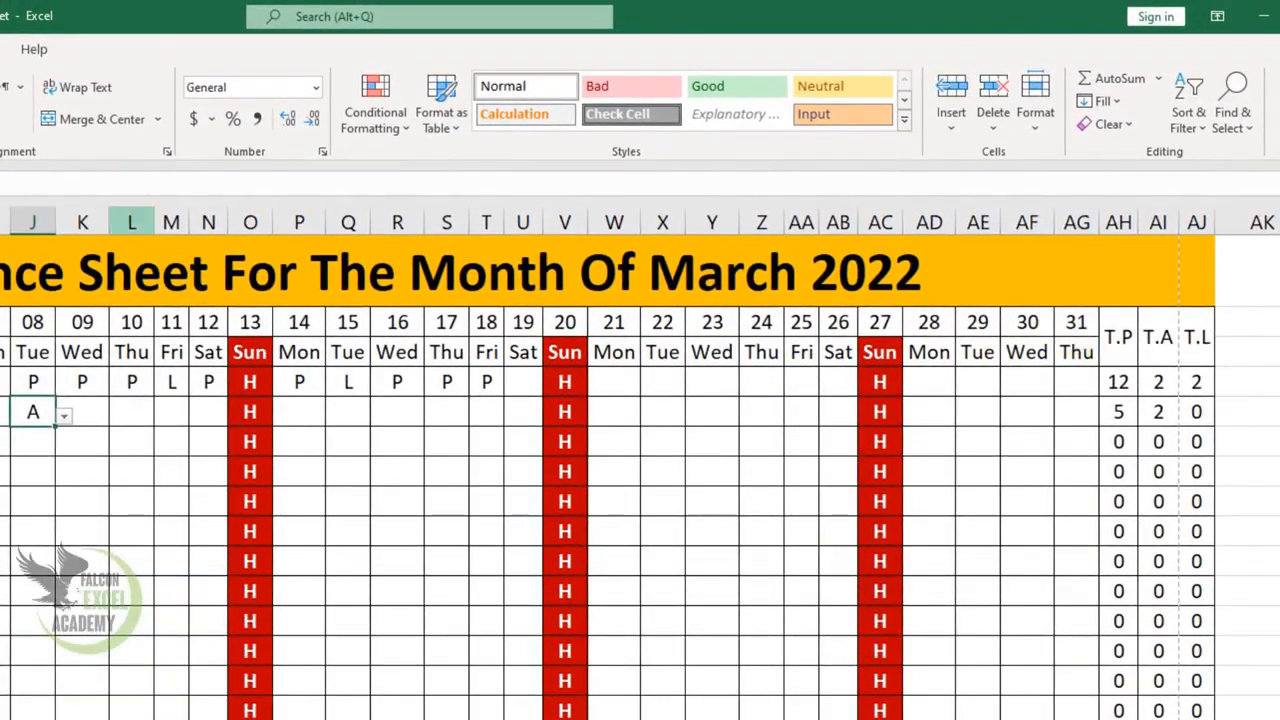
Reduce the print scale so the T.L column fits on the page, and open the print preview.
left_click(2, 49)
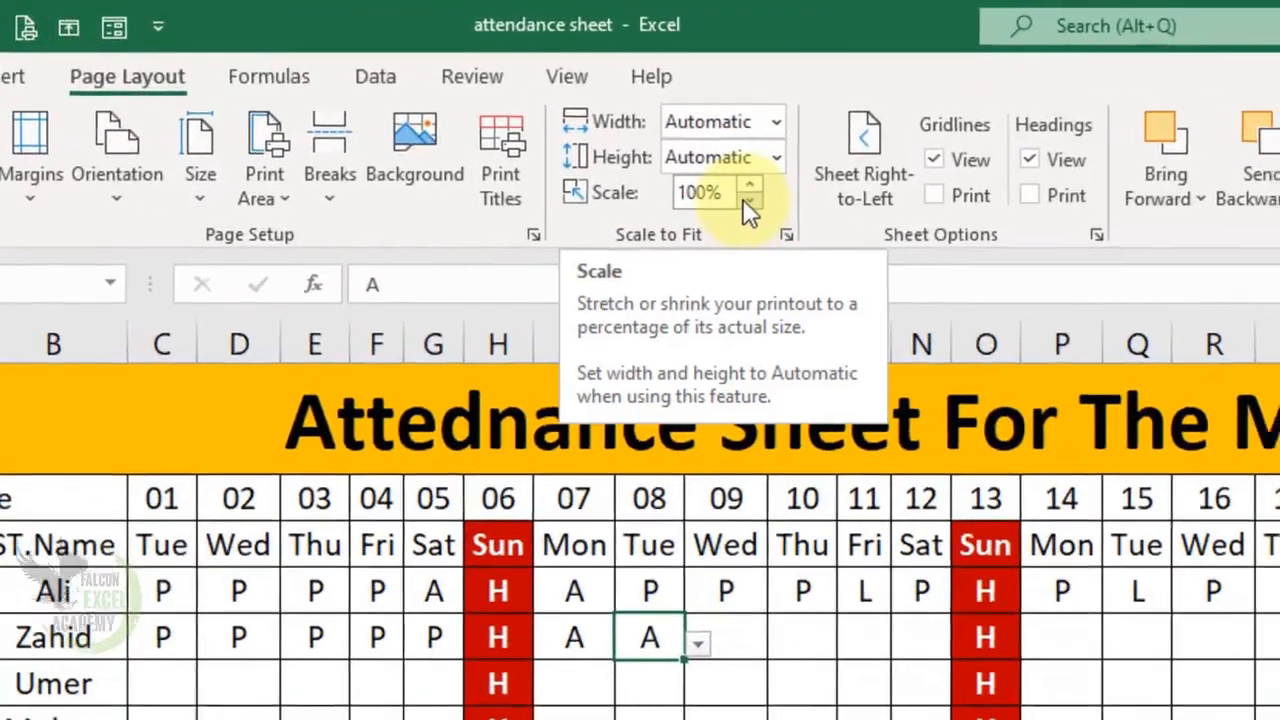
left_click(750, 203)
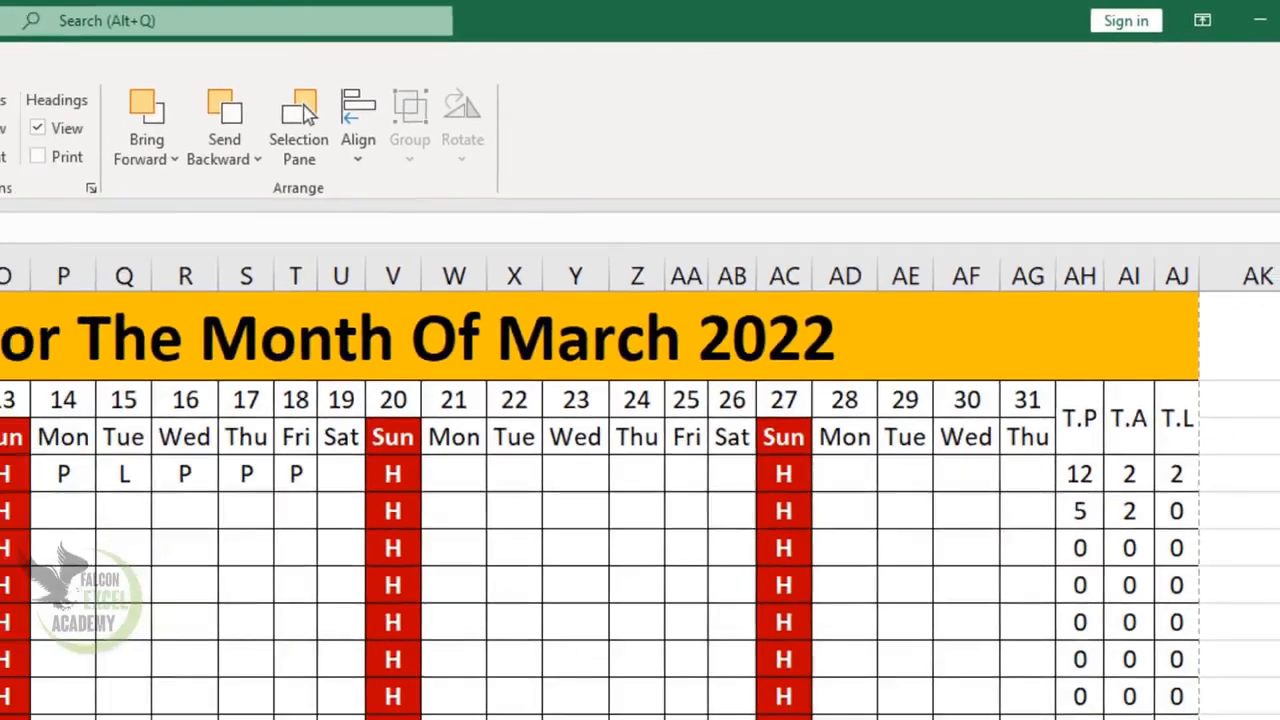
left_click(16, 32)
left_click(58, 319)
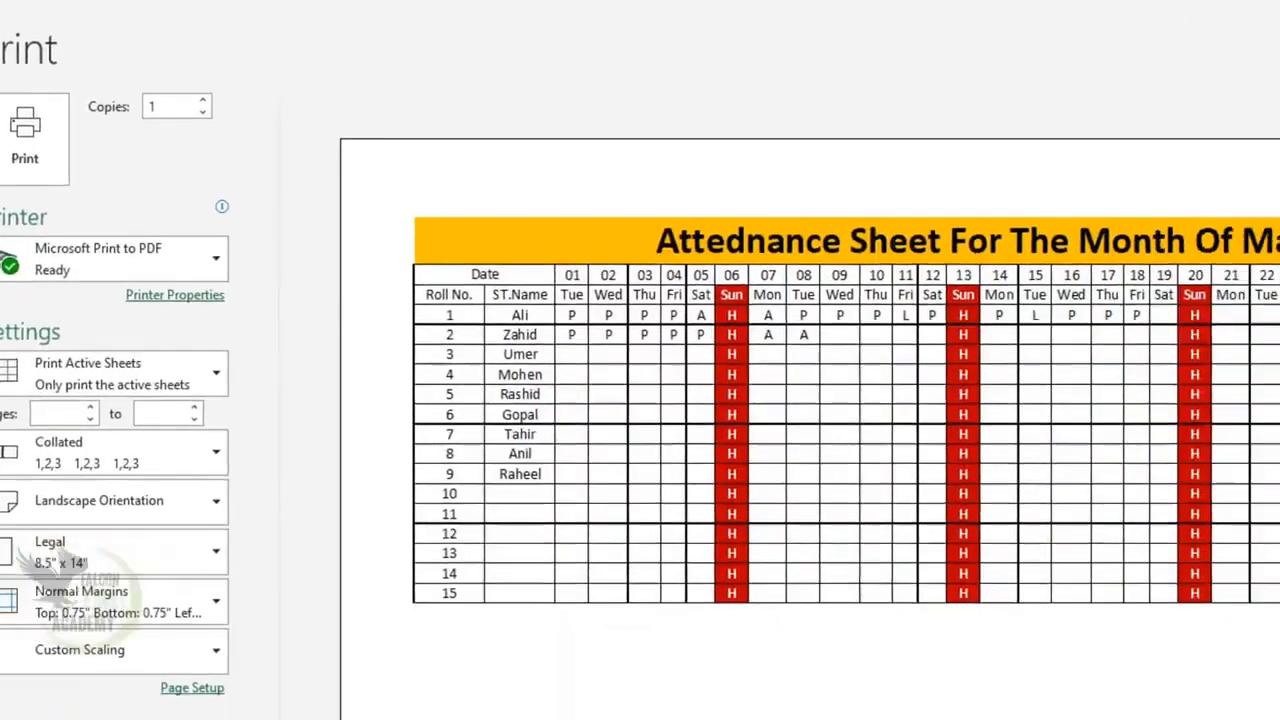